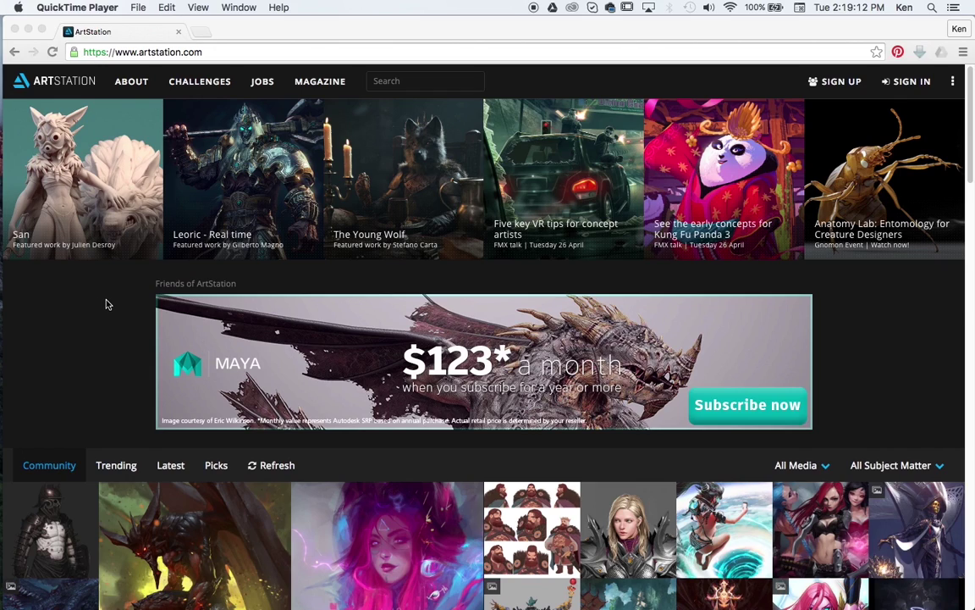
# Step: Browse the ArtStation home page, then go to the sign-up page
pyautogui.scroll(-3, 110, 304)
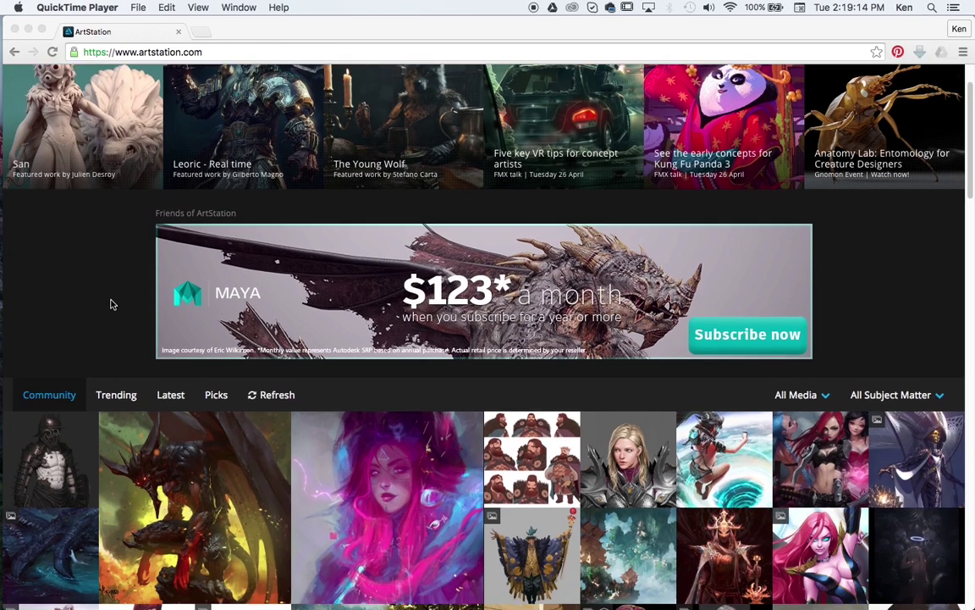
pyautogui.scroll(-5, 110, 304)
pyautogui.scroll(-1, 300, 320)
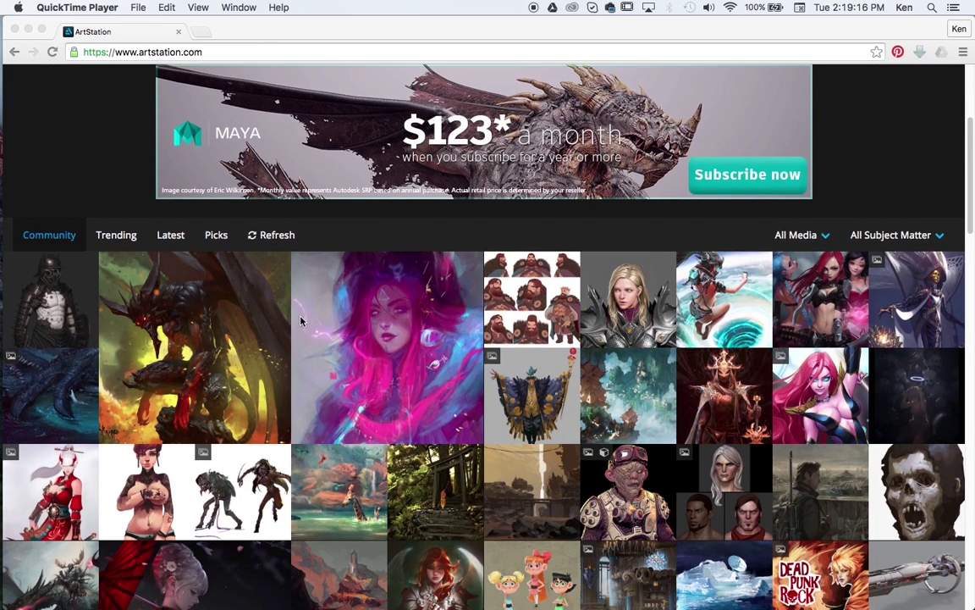
pyautogui.scroll(-8, 299, 320)
pyautogui.scroll(15, 279, 309)
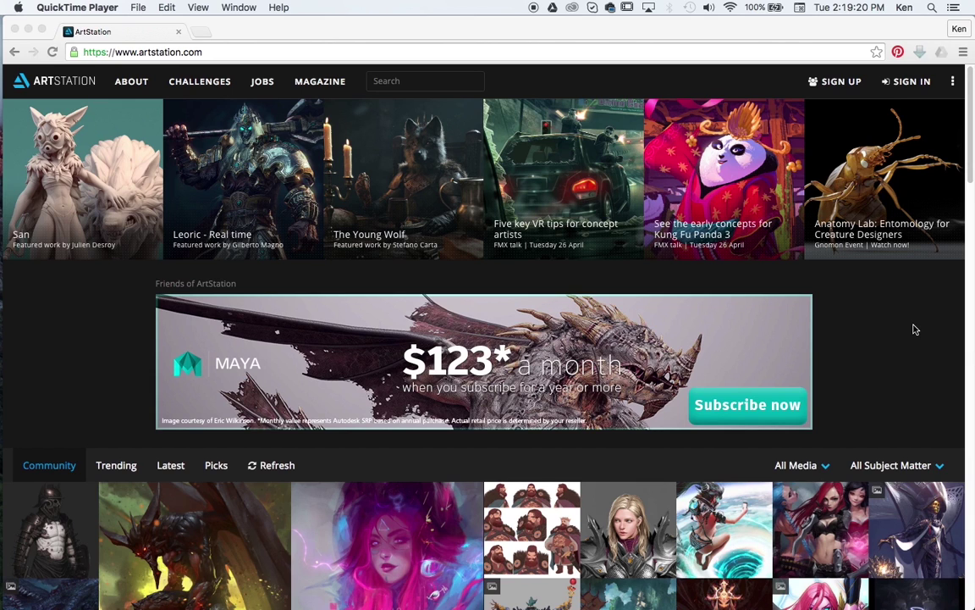
pyautogui.scroll(-12, 822, 292)
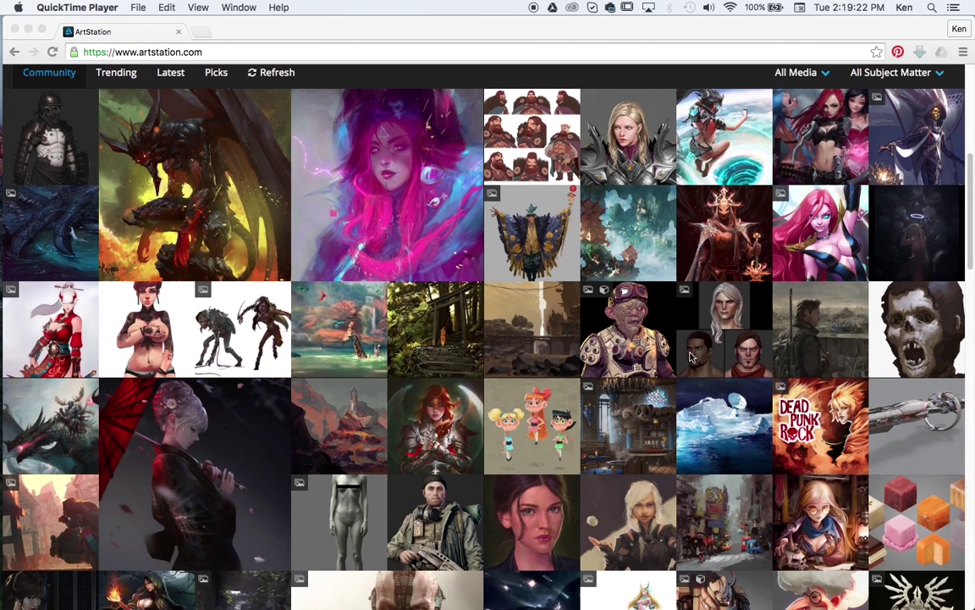
pyautogui.scroll(-15, 690, 357)
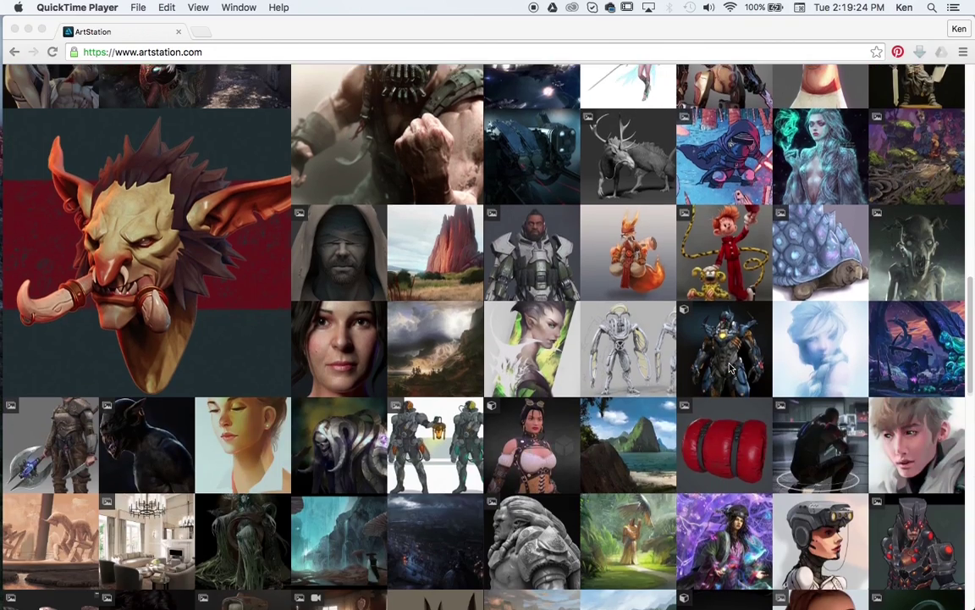
pyautogui.scroll(-5, 733, 366)
pyautogui.scroll(20, 732, 367)
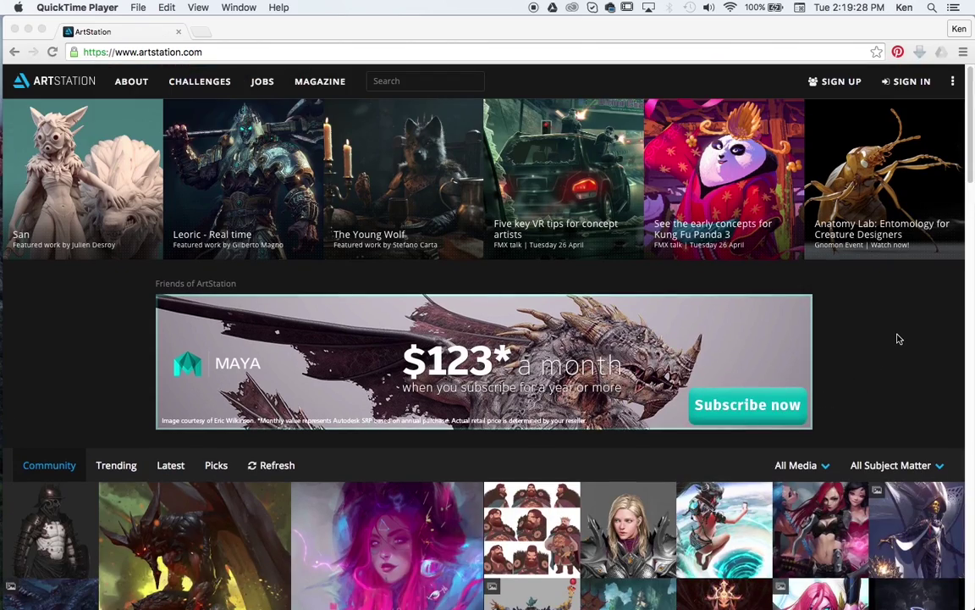
pyautogui.click(841, 84)
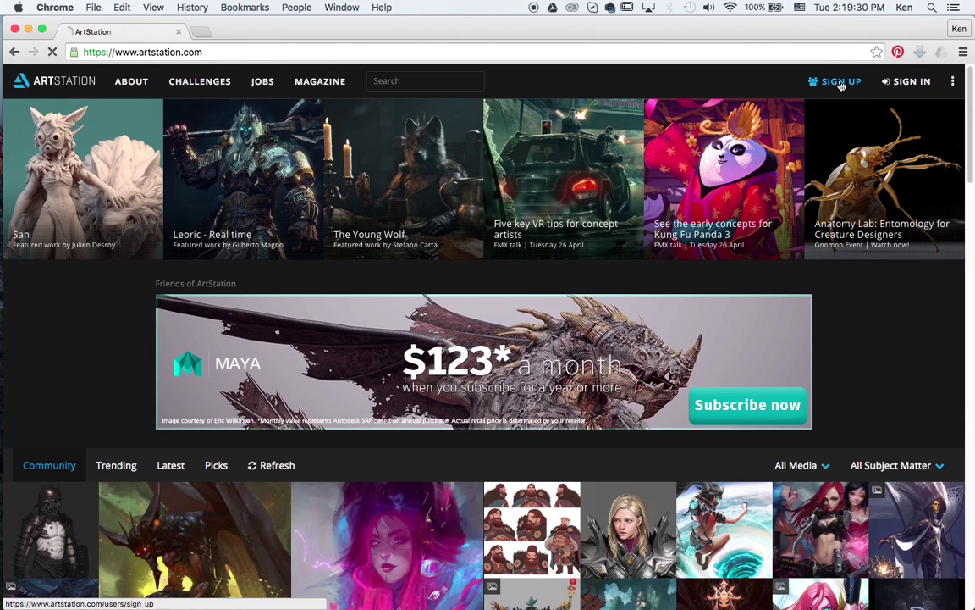
pyautogui.scroll(-3, 809, 224)
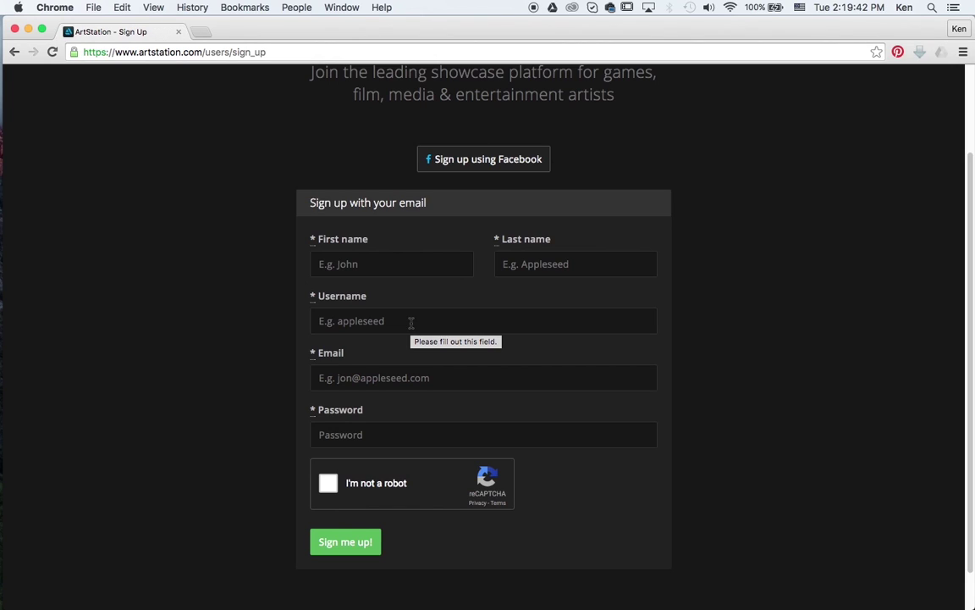
# Step: Fill the sign-up form with the first name, last name, username and e-mail address
pyautogui.click(422, 269)
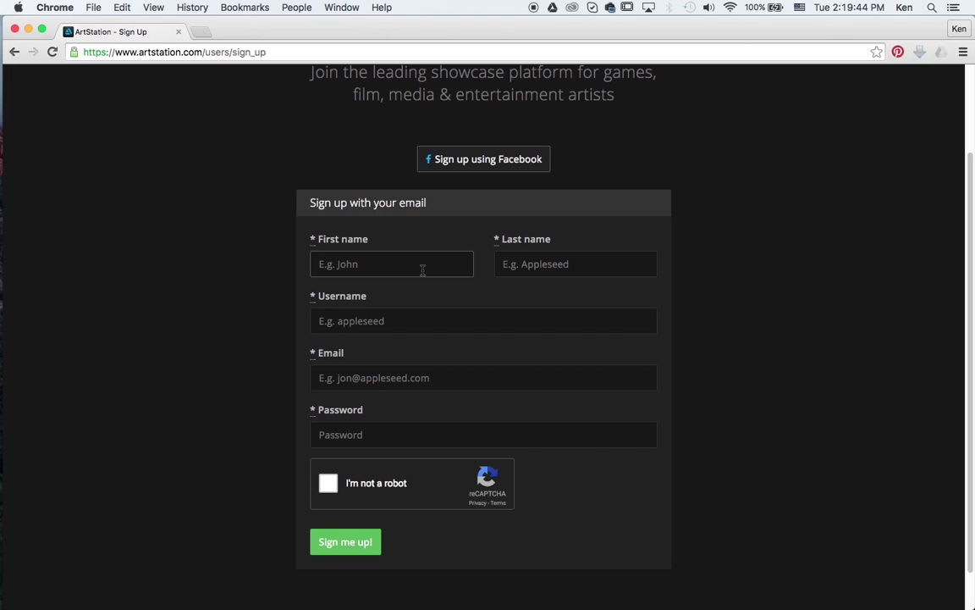
pyautogui.click(529, 271)
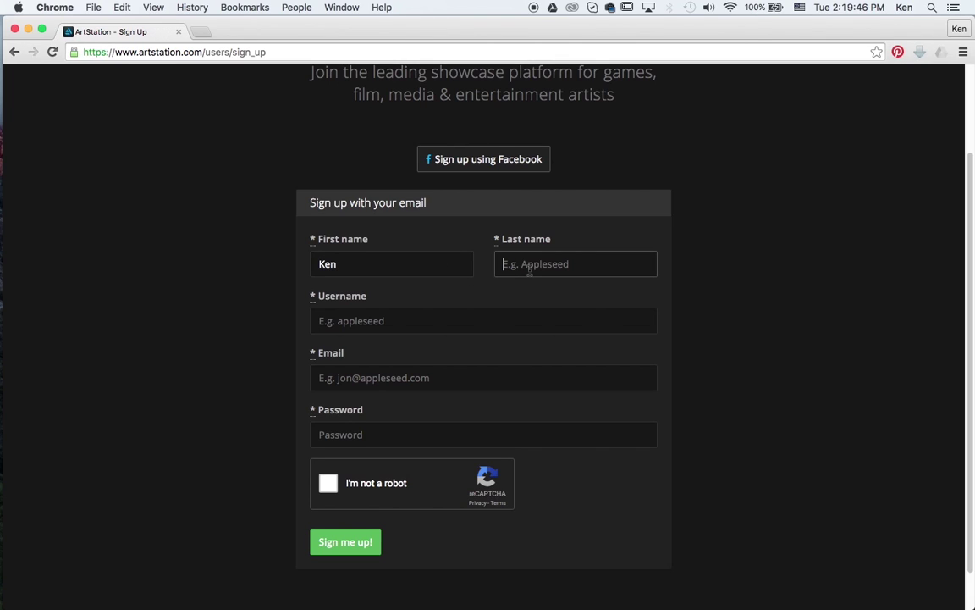
pyautogui.click(431, 318)
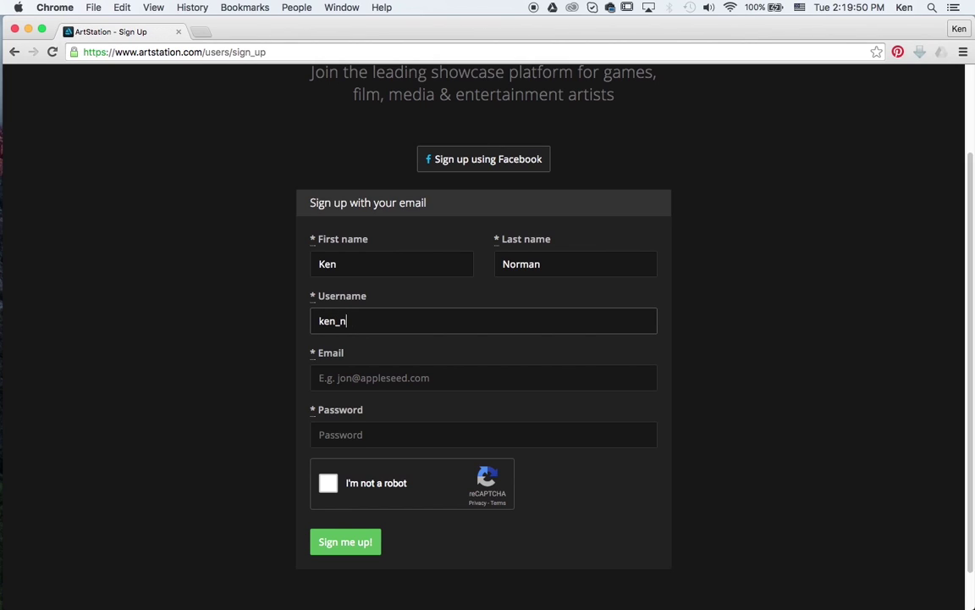
pyautogui.click(414, 374)
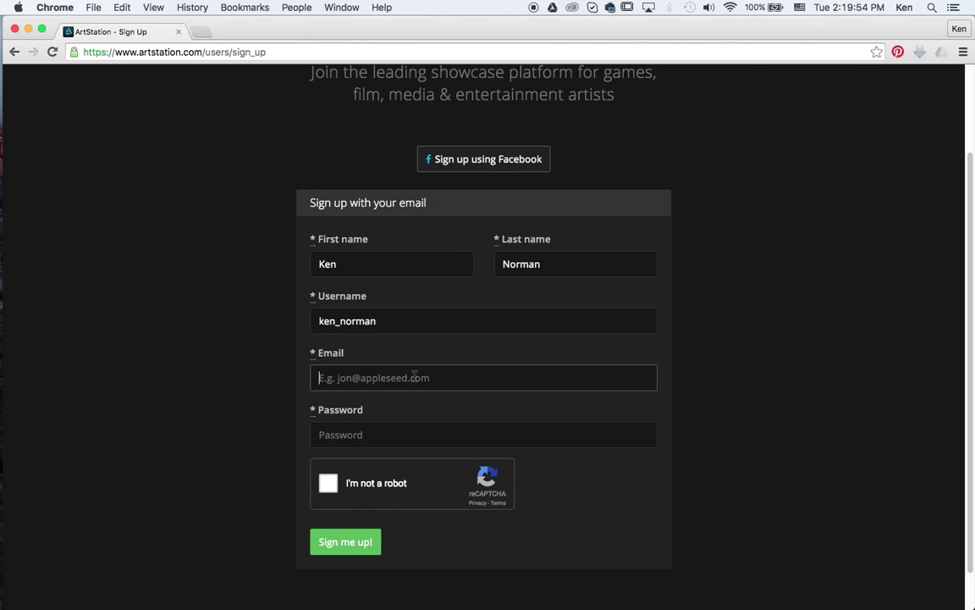
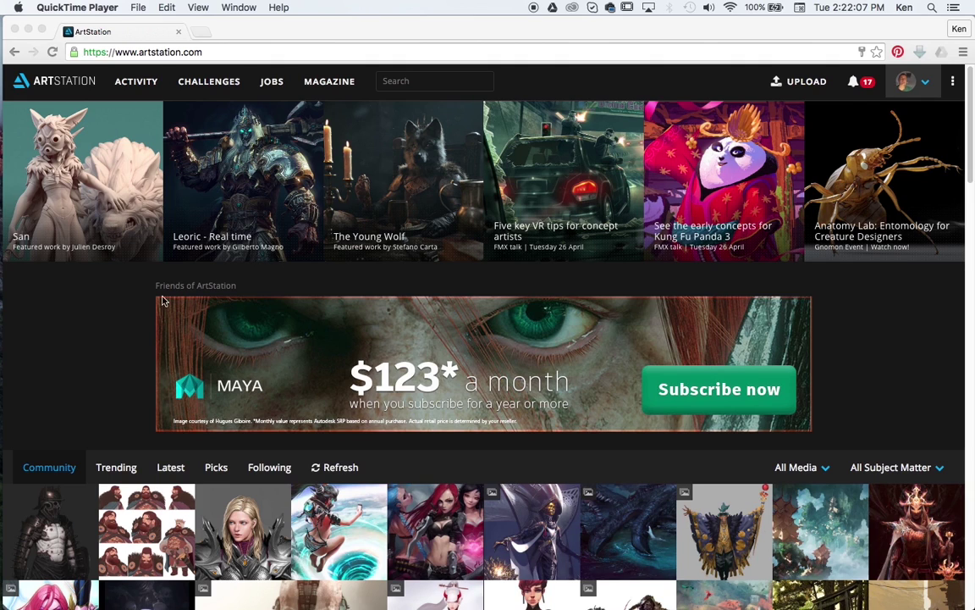
# Step: Open the 'A paladin' artwork from the Community grid and review its info panel
pyautogui.scroll(-1, 132, 298)
pyautogui.click(254, 486)
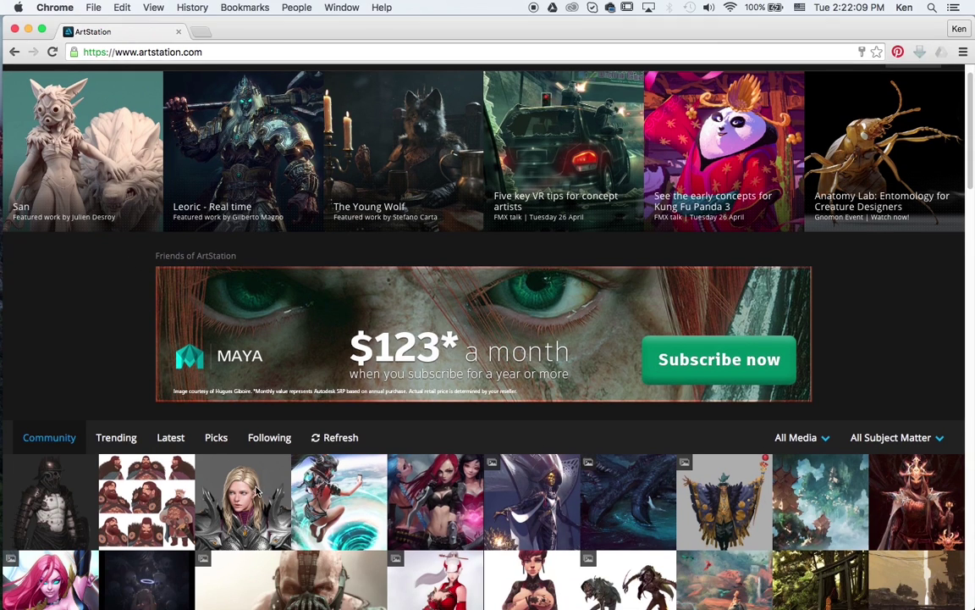
pyautogui.click(252, 486)
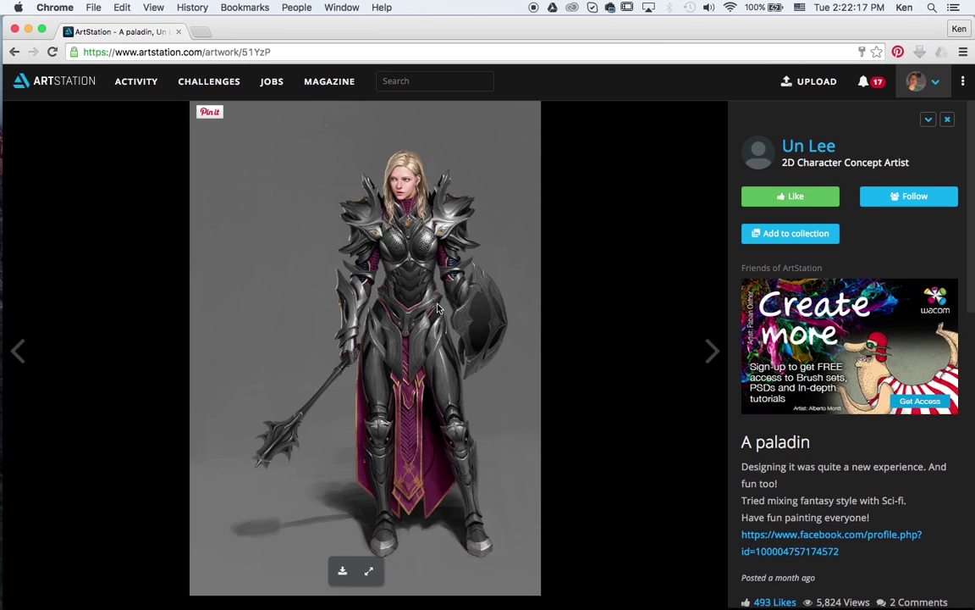
pyautogui.scroll(-1, 834, 489)
pyautogui.scroll(-3, 834, 488)
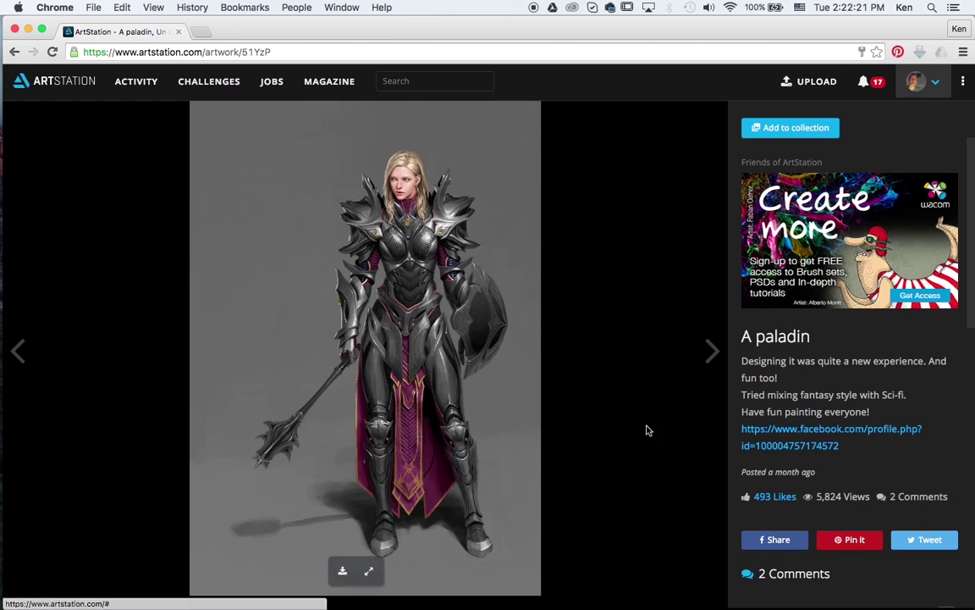
pyautogui.scroll(3, 762, 423)
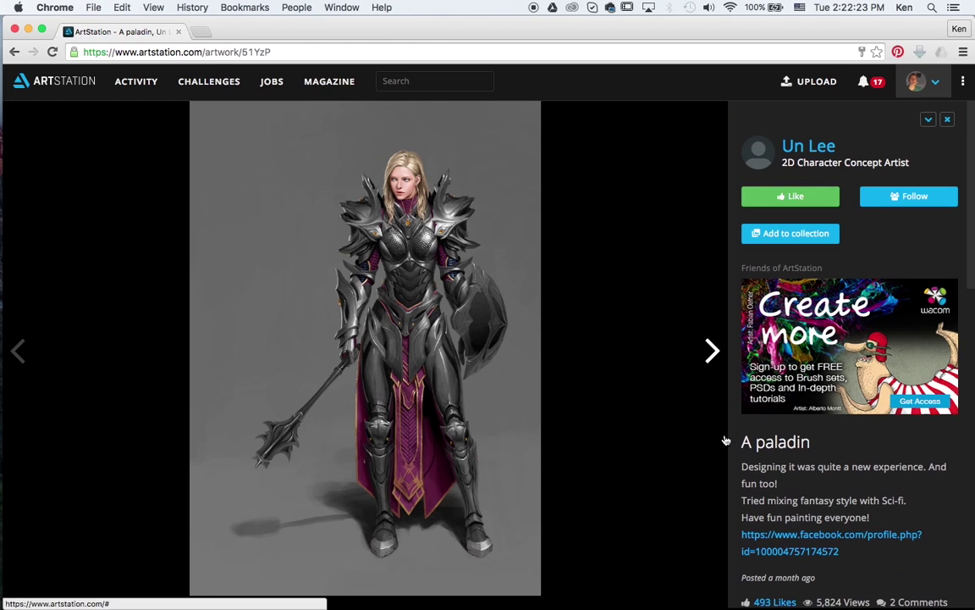
pyautogui.click(810, 145)
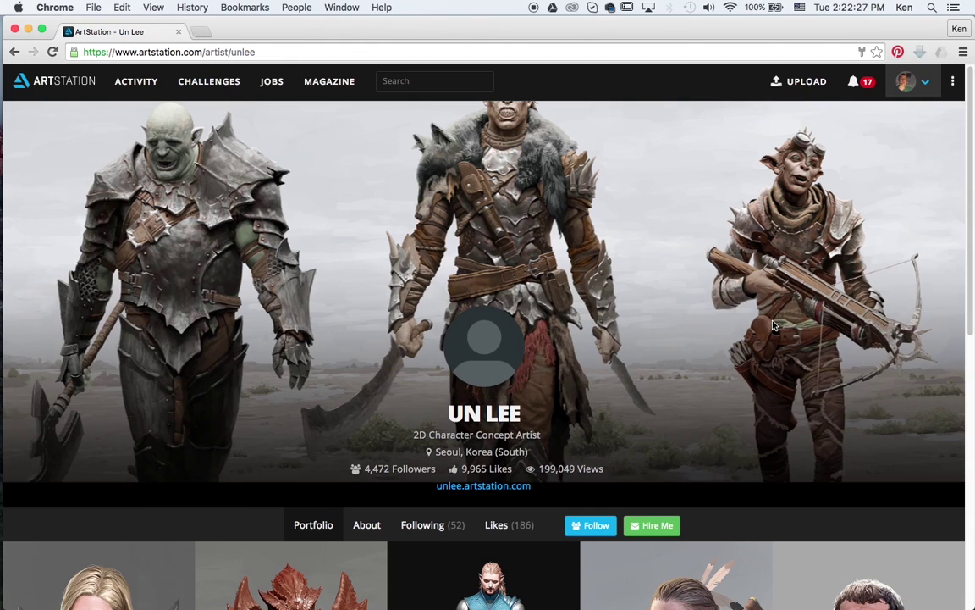
pyautogui.scroll(-1, 770, 318)
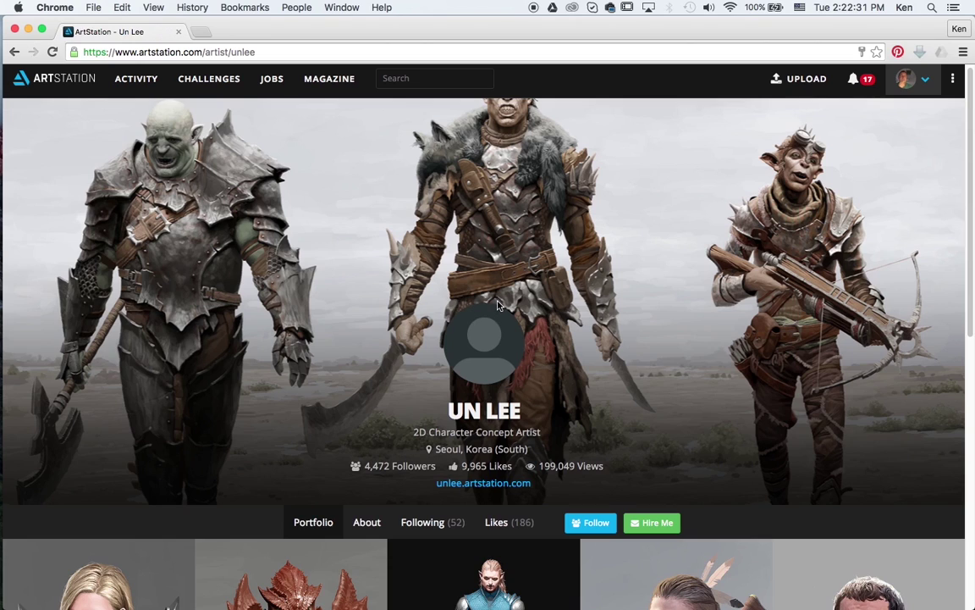
pyautogui.scroll(-3, 680, 303)
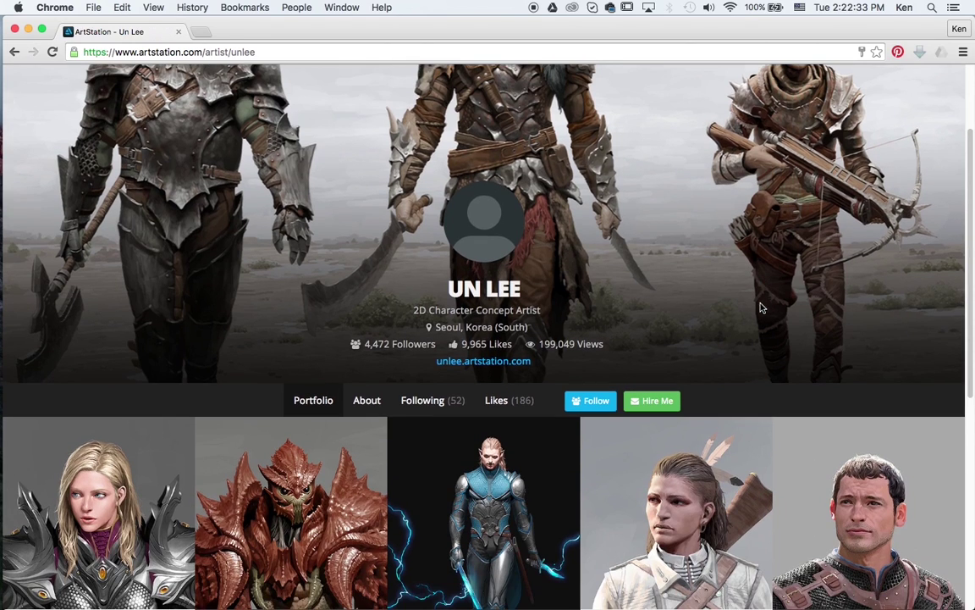
pyautogui.scroll(-2, 819, 322)
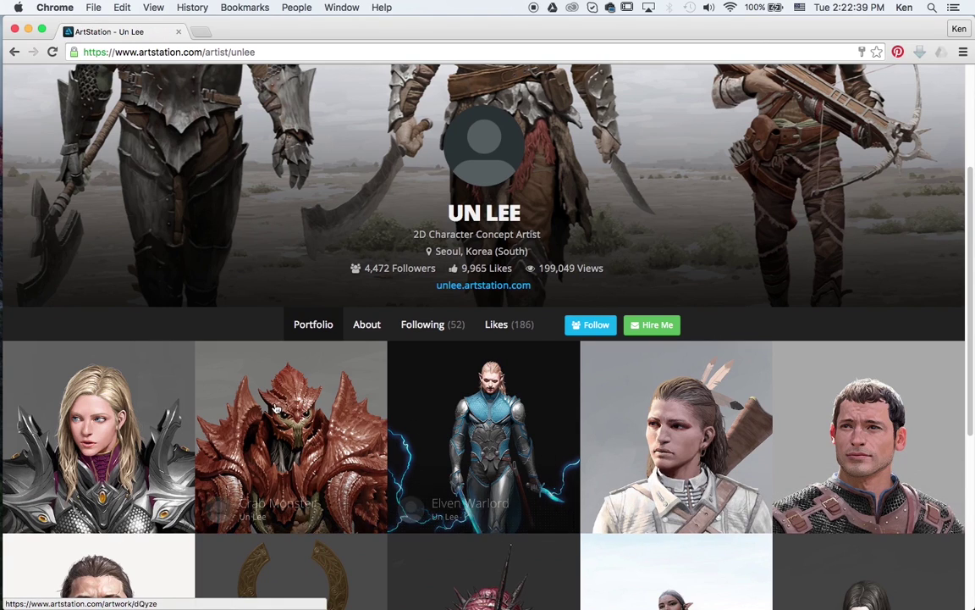
pyautogui.scroll(-1, 141, 395)
pyautogui.click(141, 395)
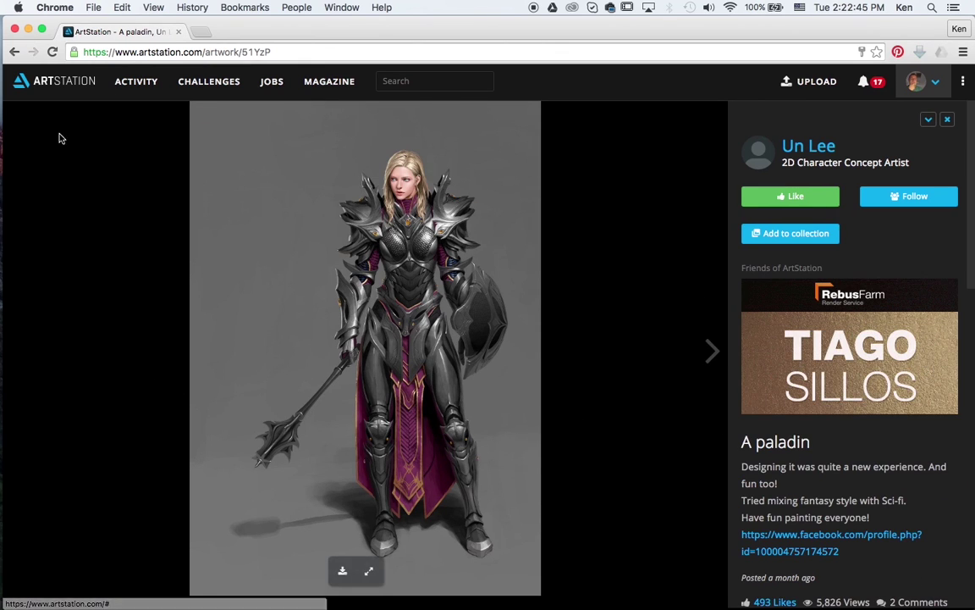
pyautogui.click(15, 52)
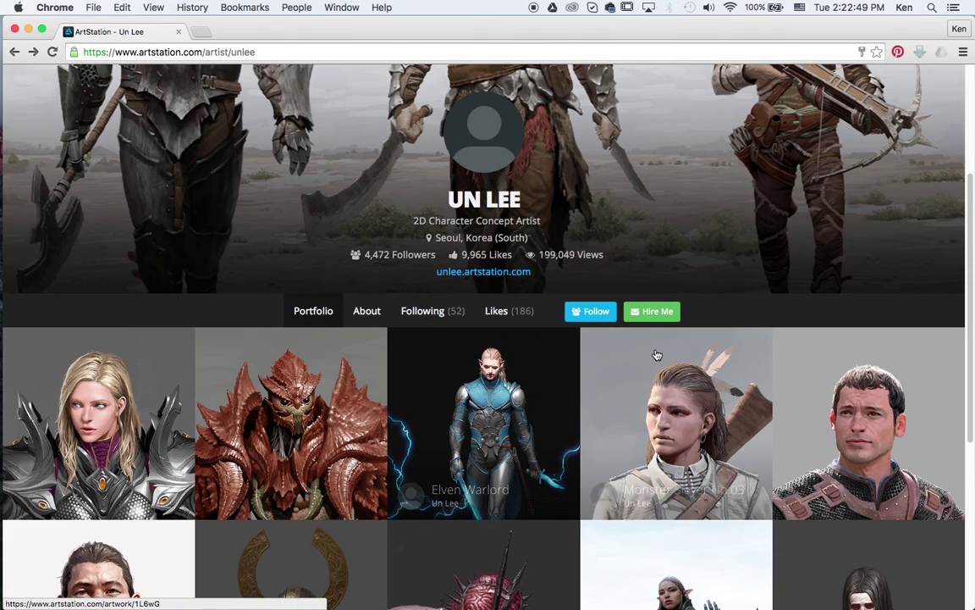
pyautogui.scroll(-3, 350, 370)
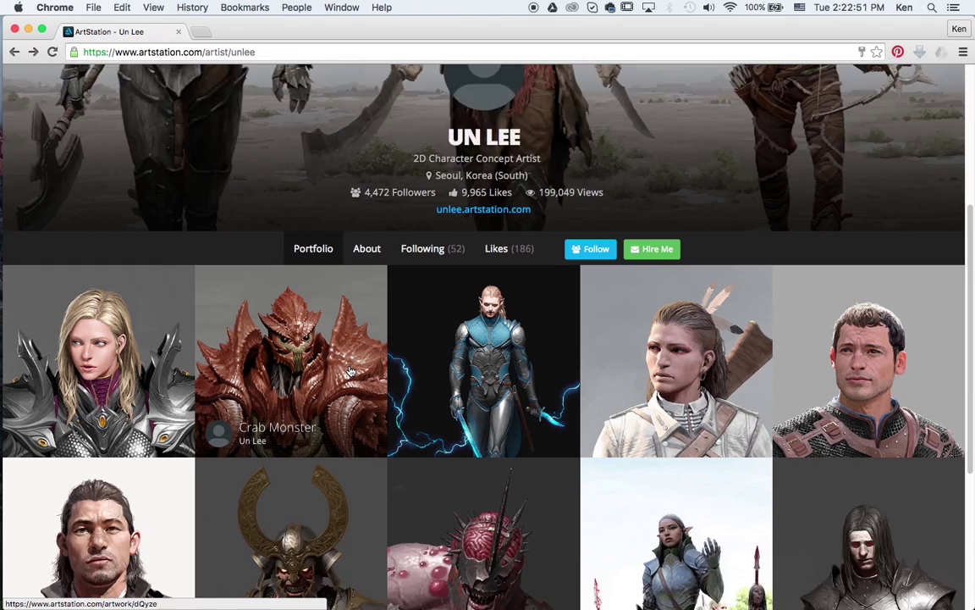
pyautogui.scroll(-3, 351, 370)
pyautogui.scroll(10, 351, 368)
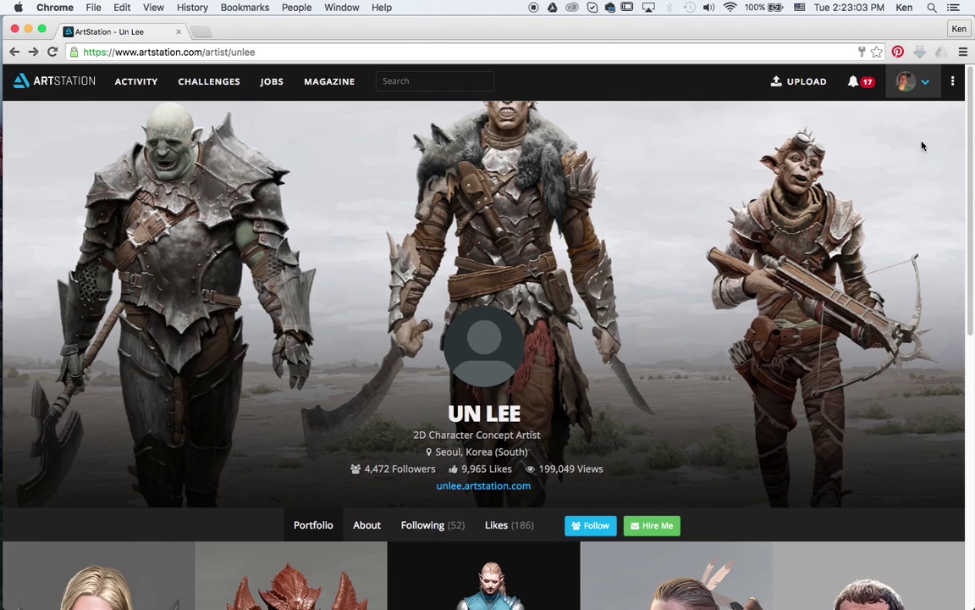
# Step: Go to Edit Profile from the avatar menu, review General, then view the Hiring section
pyautogui.moveTo(925, 88)
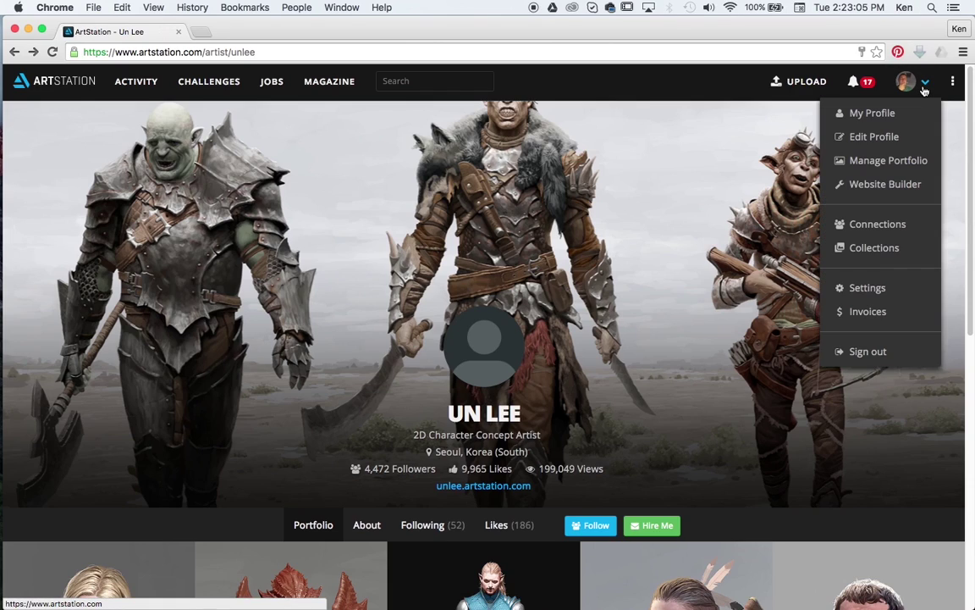
pyautogui.click(881, 135)
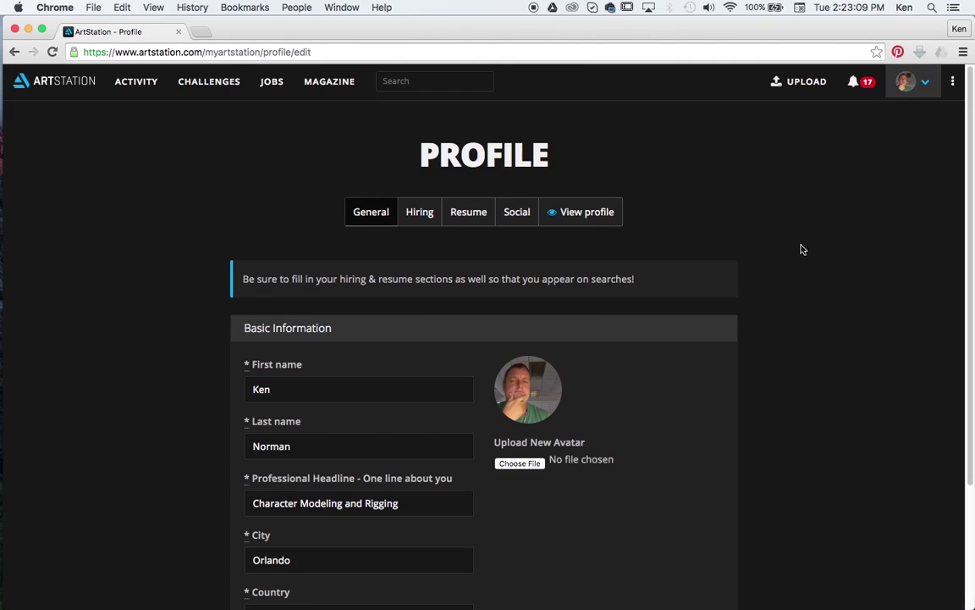
pyautogui.scroll(-3, 788, 280)
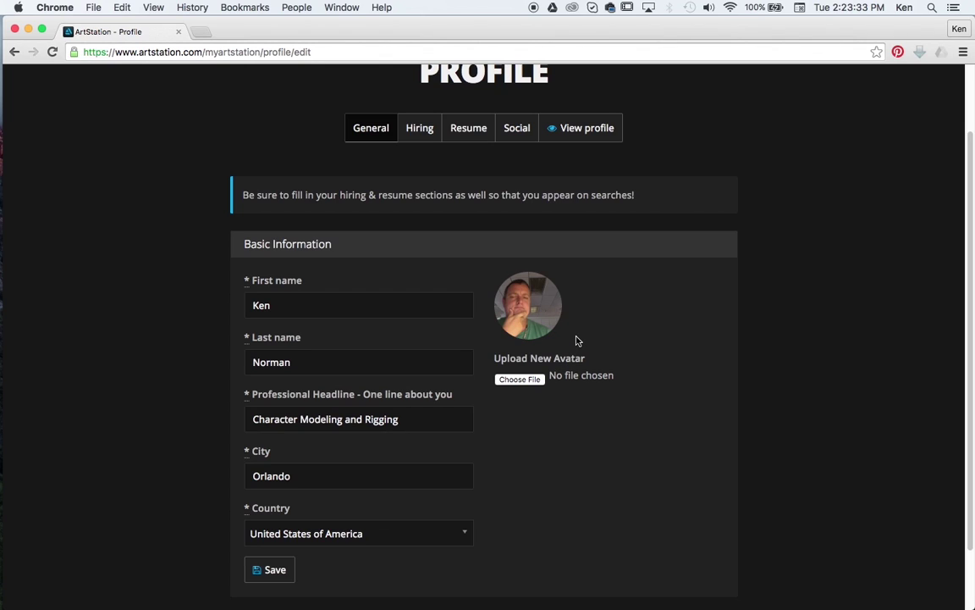
pyautogui.click(419, 128)
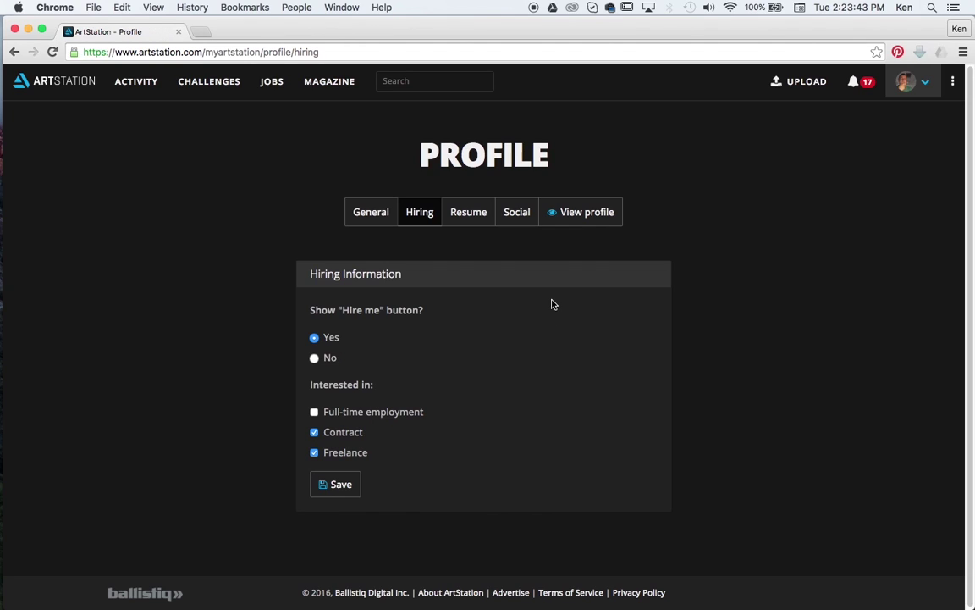
pyautogui.click(472, 222)
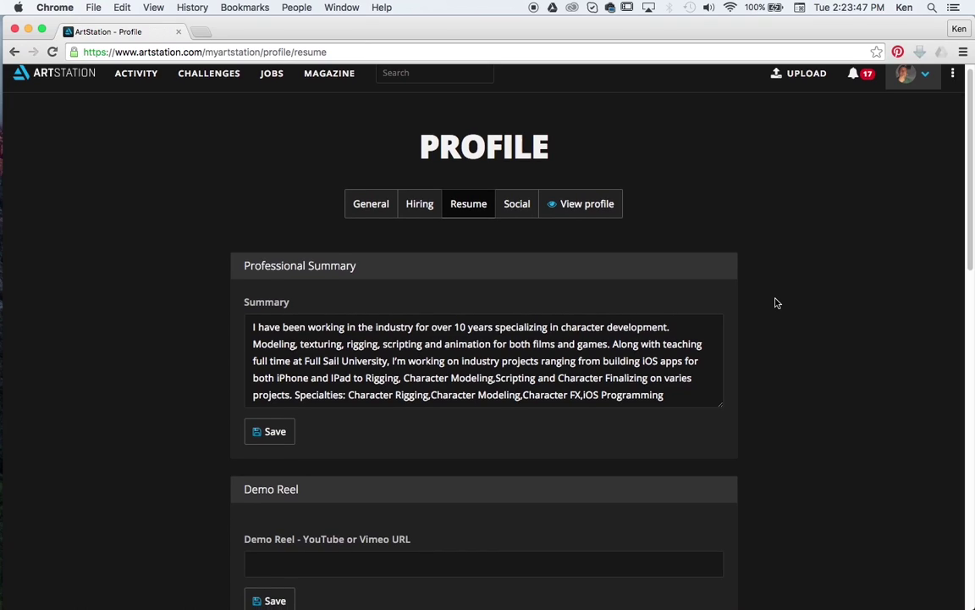
pyautogui.scroll(-2, 777, 303)
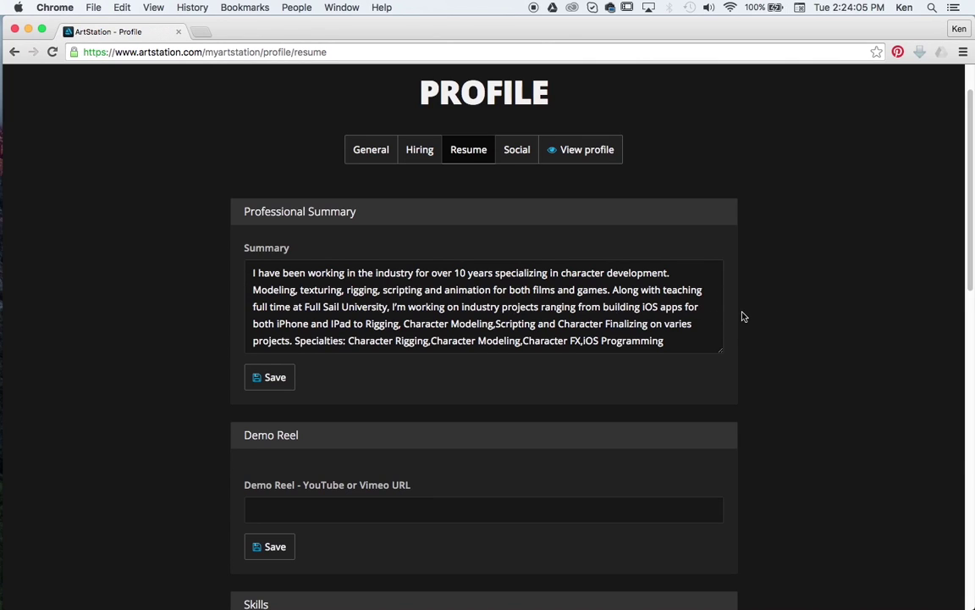
pyautogui.scroll(-3, 742, 315)
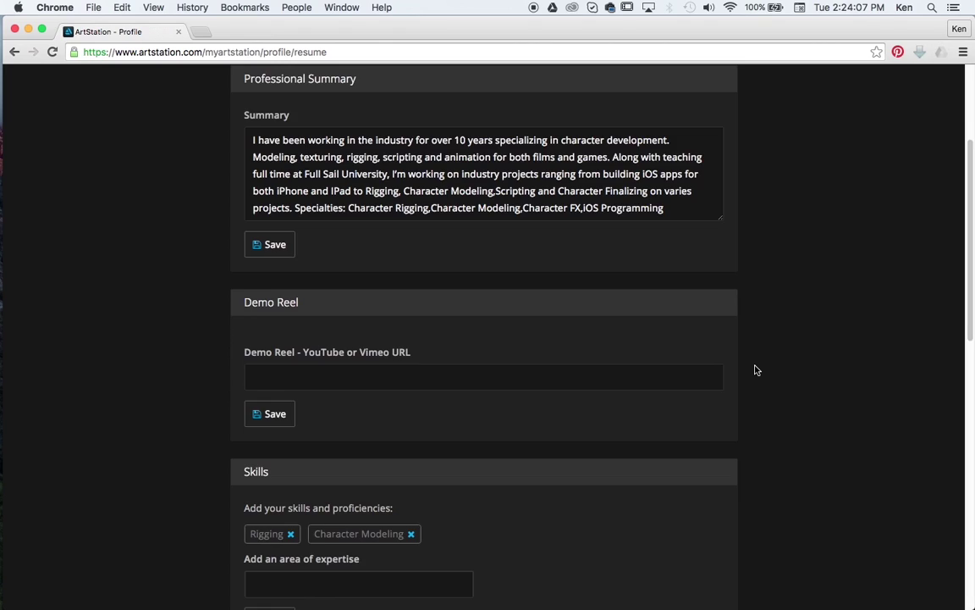
pyautogui.scroll(-5, 755, 373)
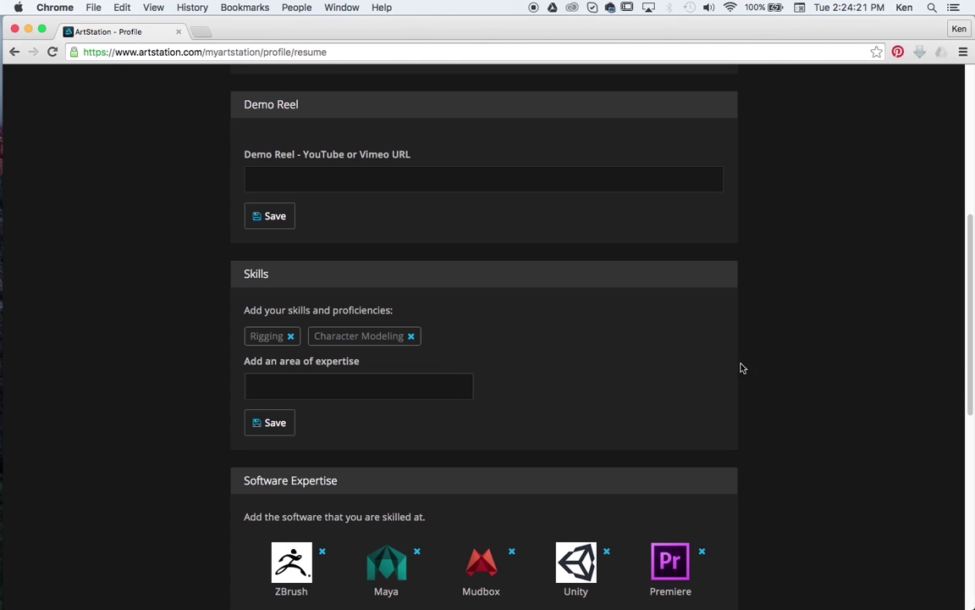
pyautogui.scroll(-2, 787, 367)
pyautogui.scroll(-5, 787, 367)
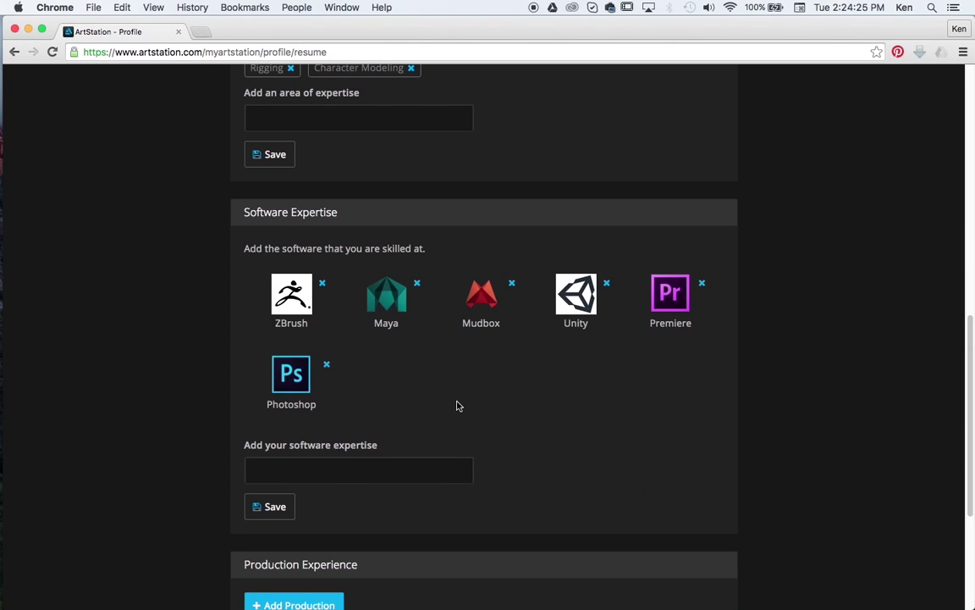
pyautogui.click(354, 474)
pyautogui.write('maya')
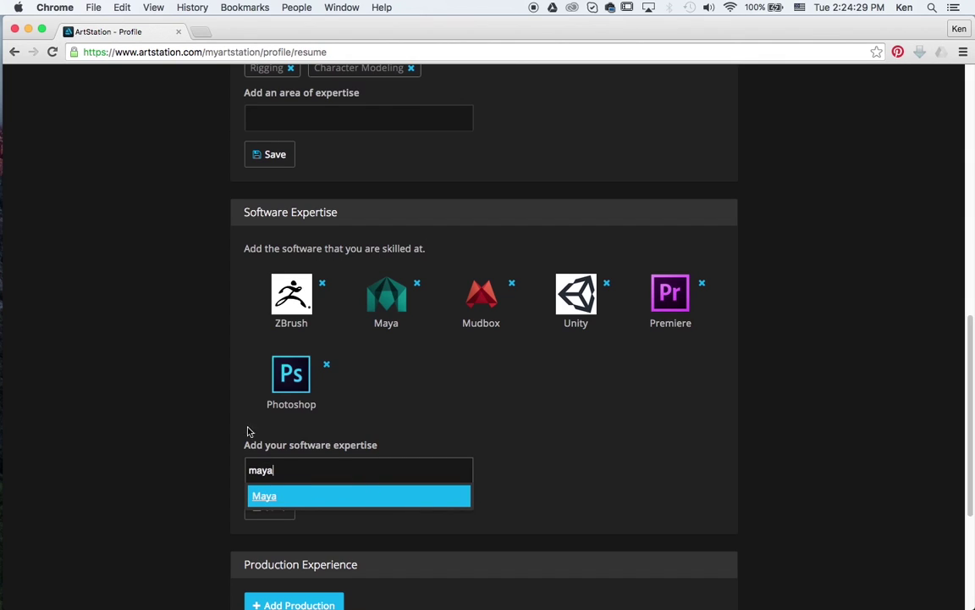
pyautogui.press('Return')
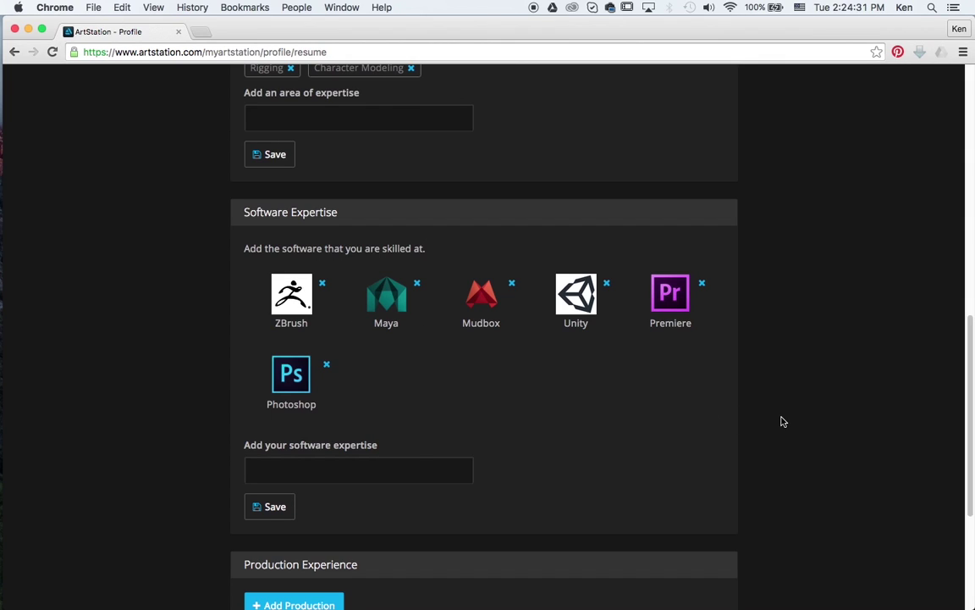
pyautogui.scroll(-3, 777, 414)
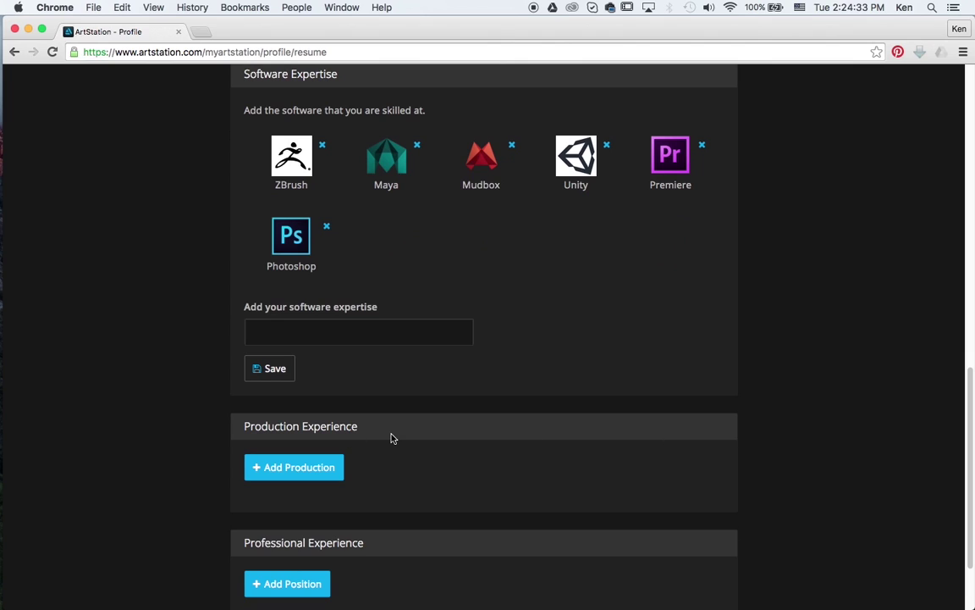
pyautogui.scroll(-2, 356, 474)
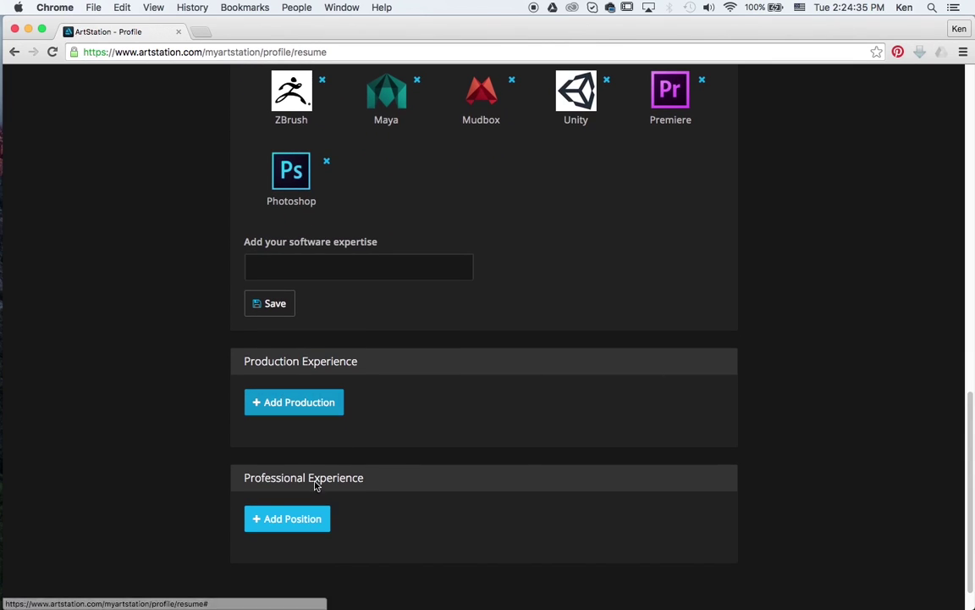
pyautogui.scroll(8, 733, 435)
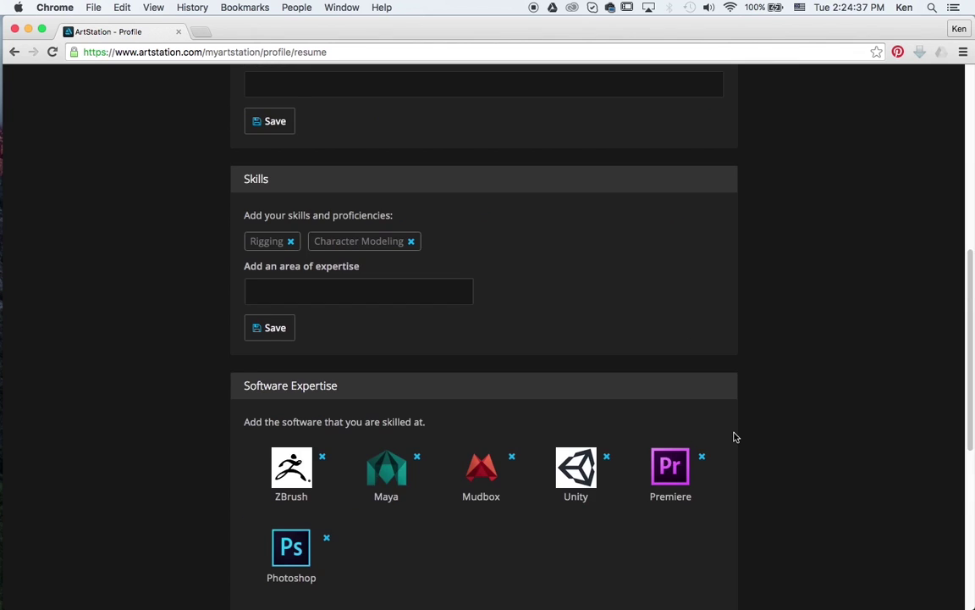
pyautogui.scroll(9, 735, 437)
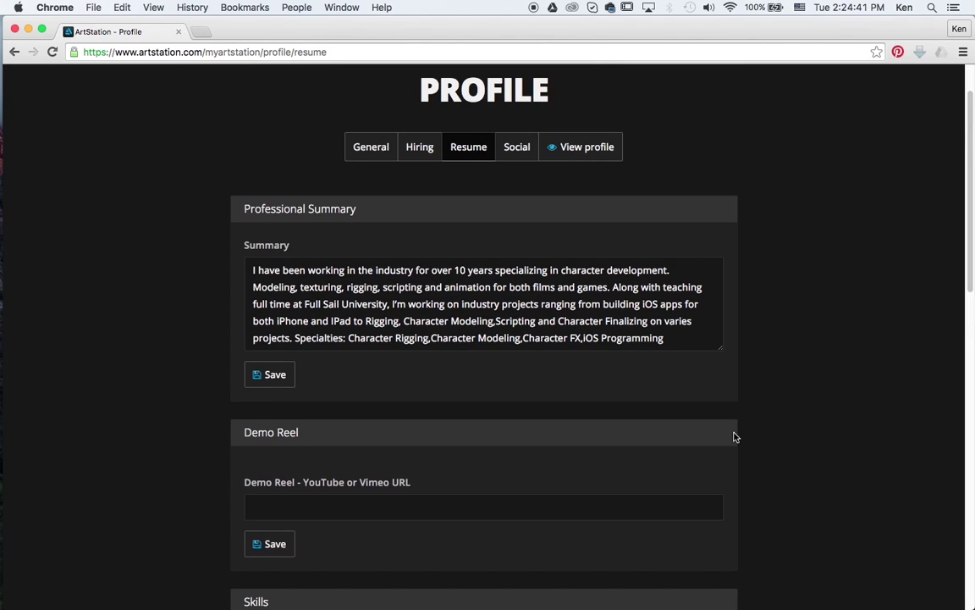
# Step: In the Social section, save the e-mail, website, LinkedIn and Pinterest contact links
pyautogui.click(519, 152)
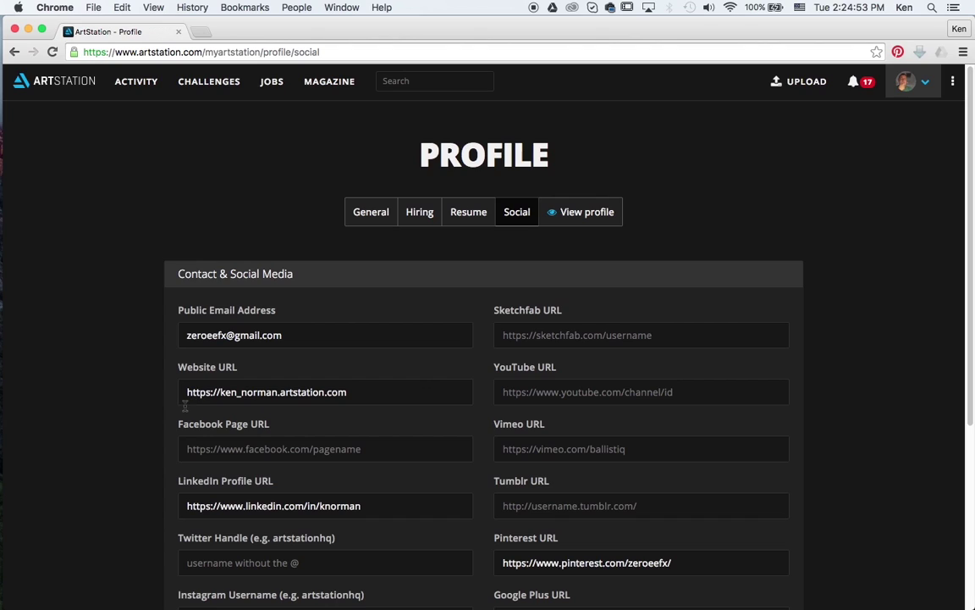
pyautogui.scroll(-1, 156, 377)
pyautogui.scroll(-2, 160, 413)
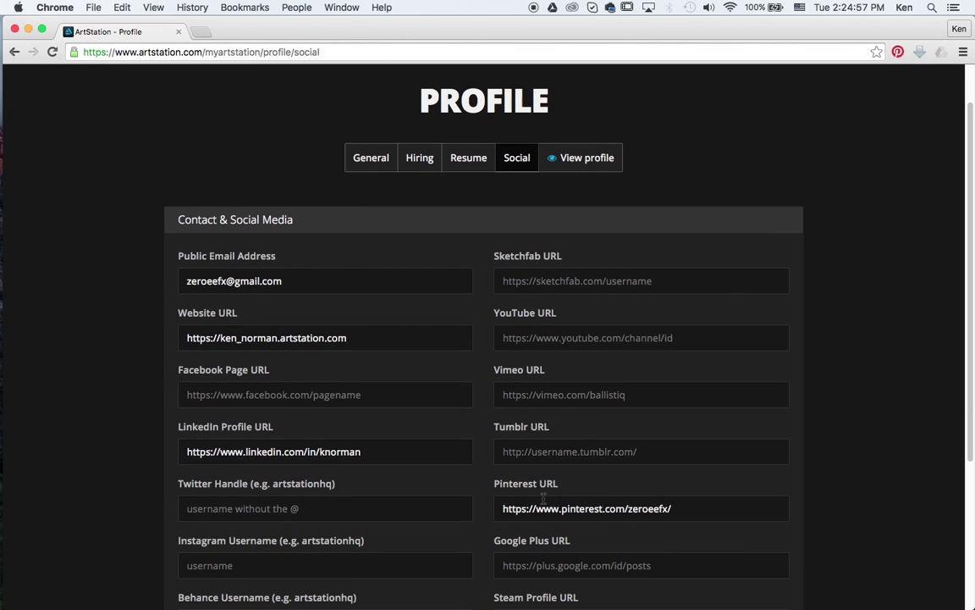
pyautogui.scroll(-2, 470, 488)
pyautogui.scroll(-1, 471, 487)
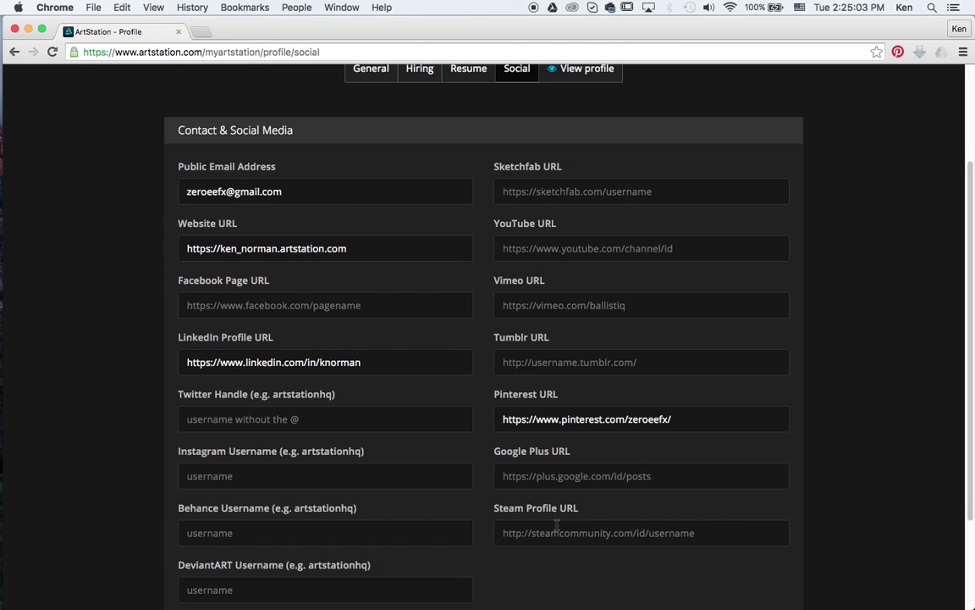
pyautogui.scroll(-2, 557, 524)
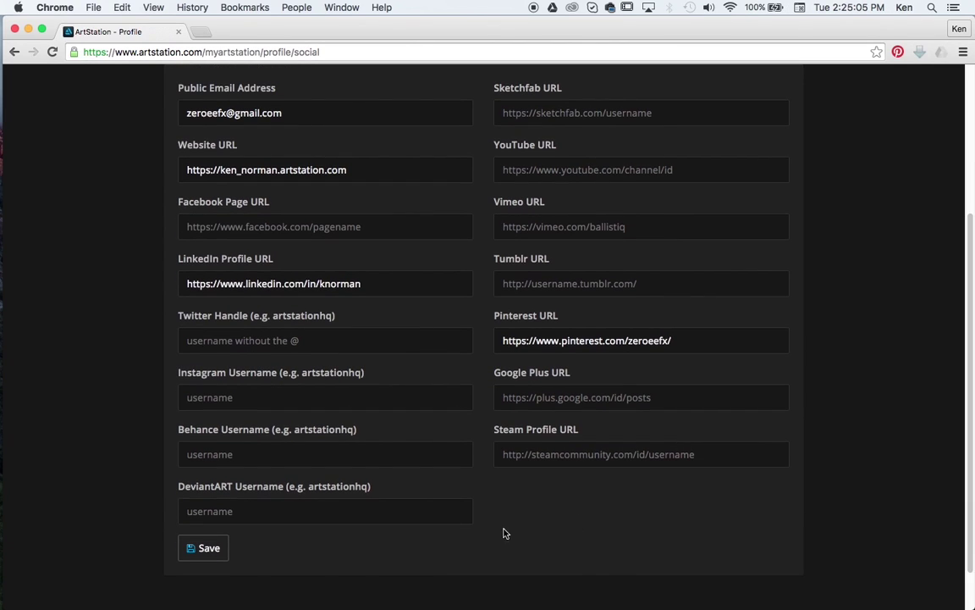
pyautogui.click(213, 549)
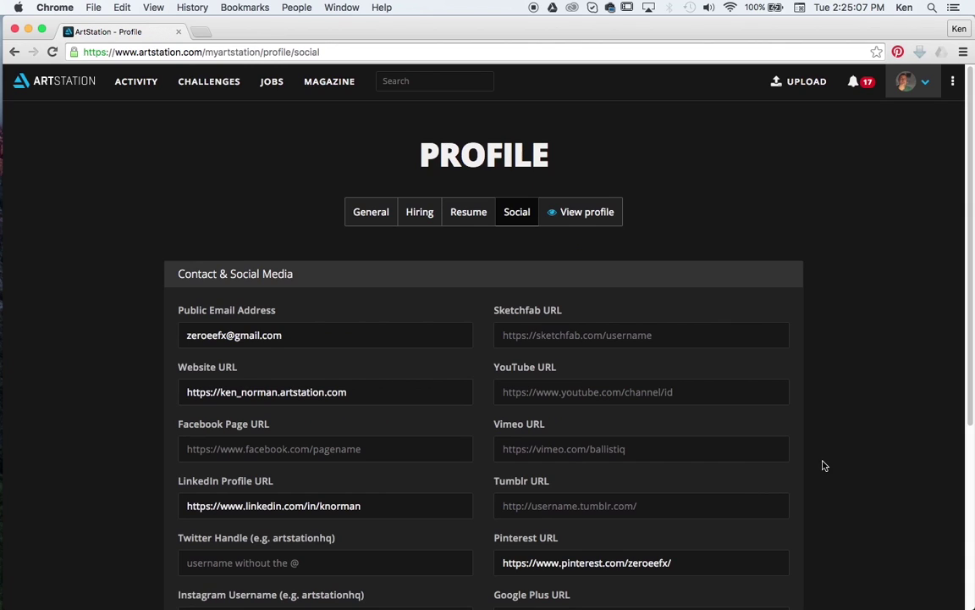
# Step: Go to Manage Portfolio from the avatar dropdown
pyautogui.moveTo(922, 82)
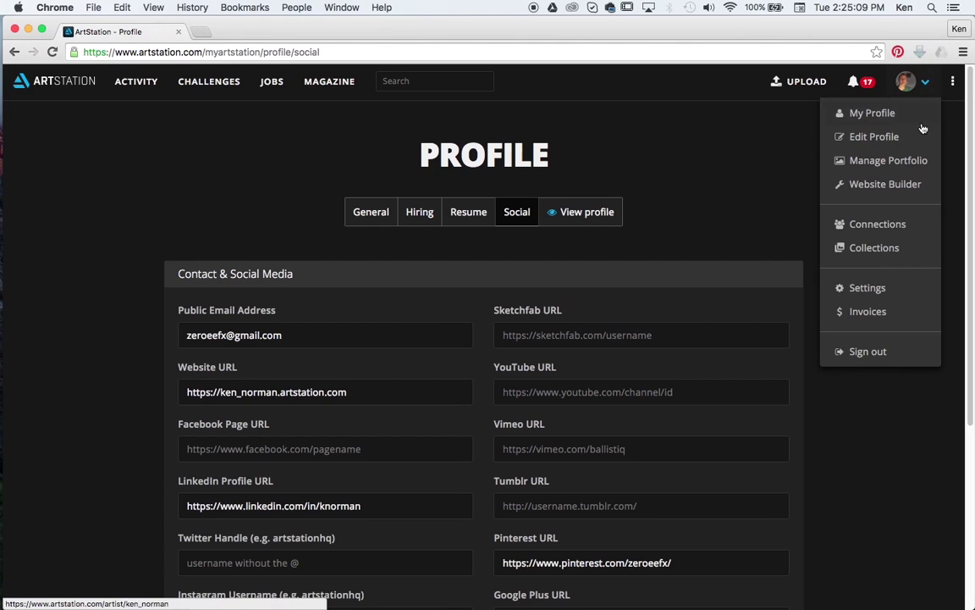
pyautogui.click(898, 161)
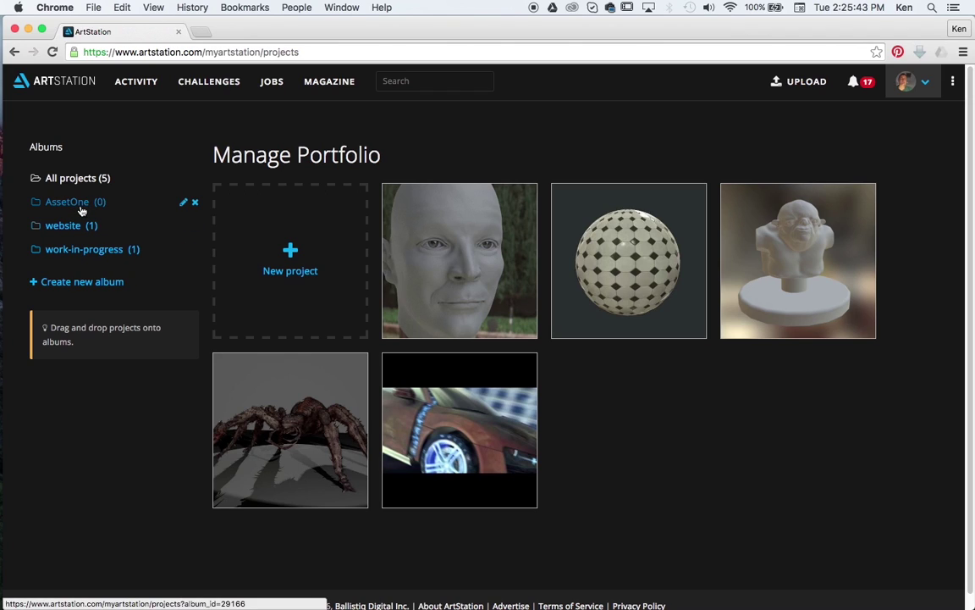
# Step: Create a new project titled jimmy_project2 described as 'I'm currently modeling this face as a example project.'
pyautogui.click(289, 254)
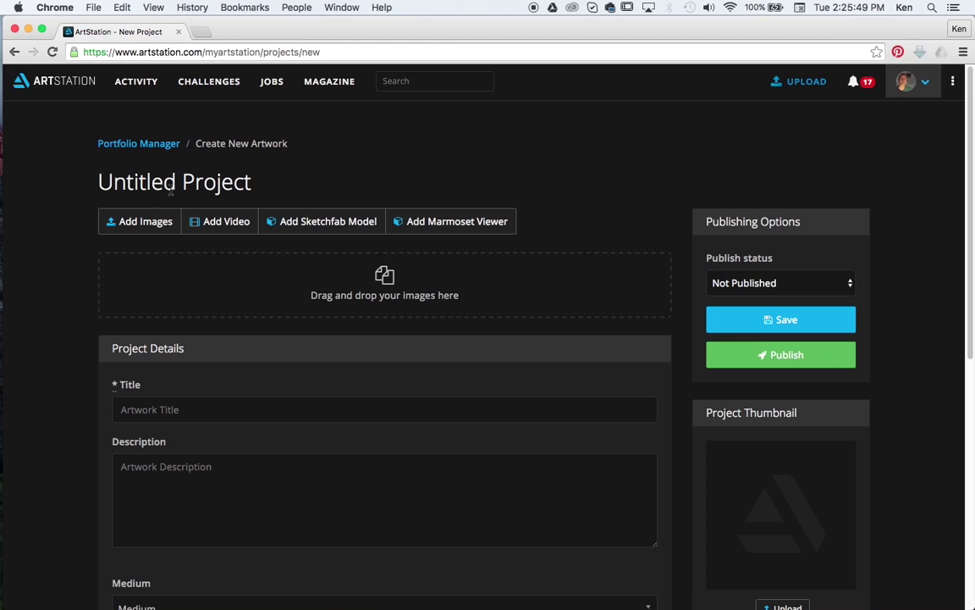
pyautogui.click(153, 409)
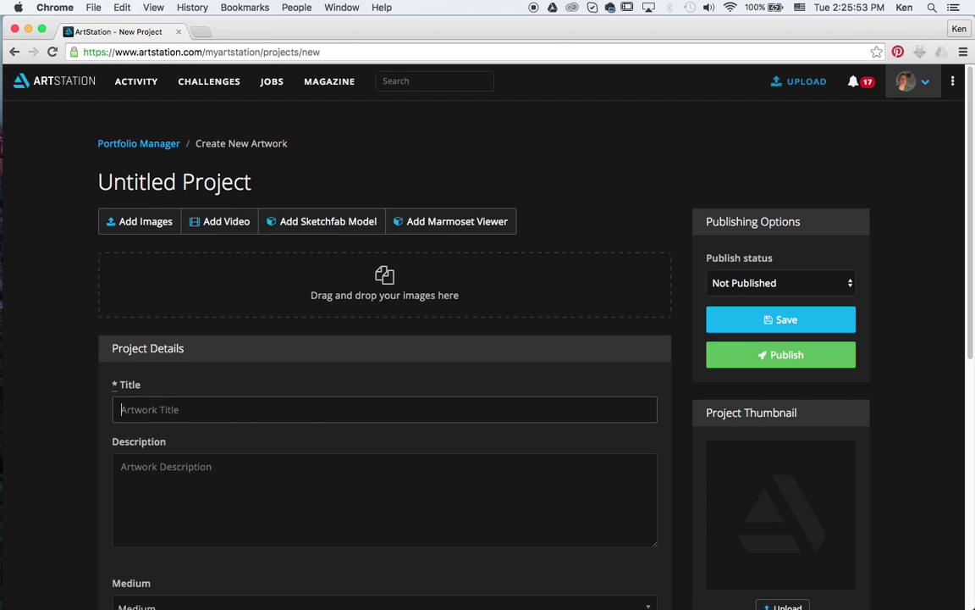
pyautogui.write('jimmy_p')
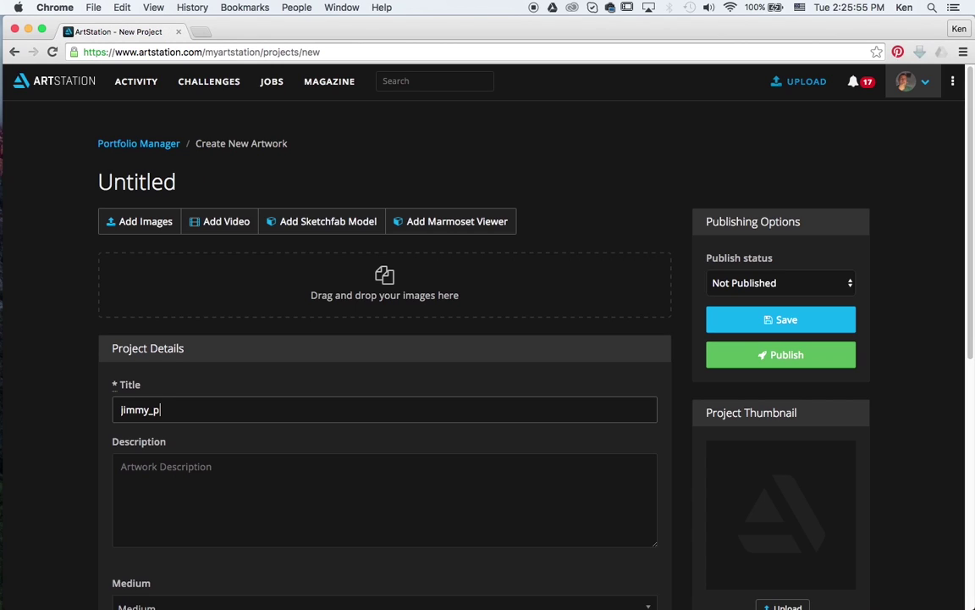
pyautogui.write('roject2')
pyautogui.click(180, 468)
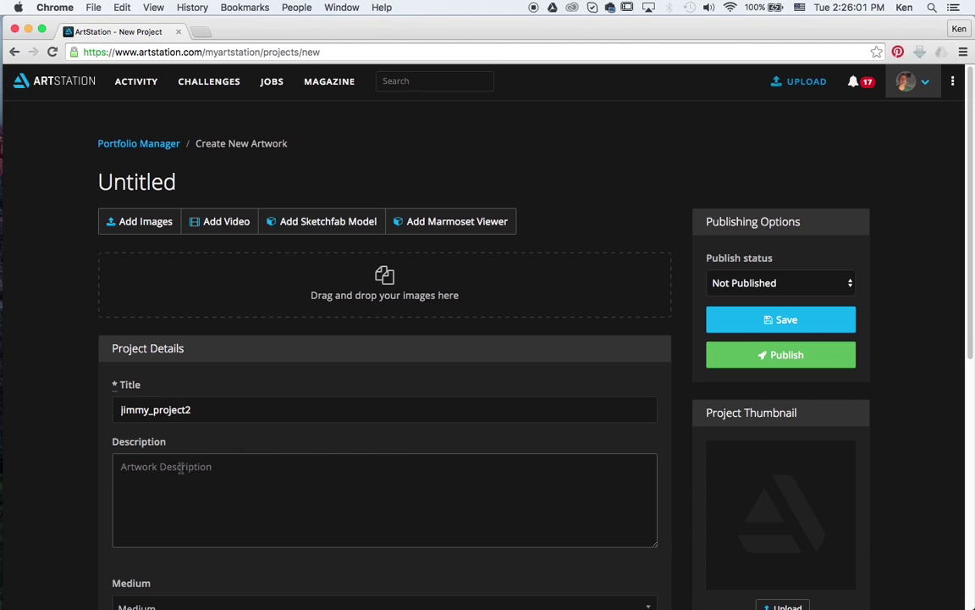
pyautogui.write('this')
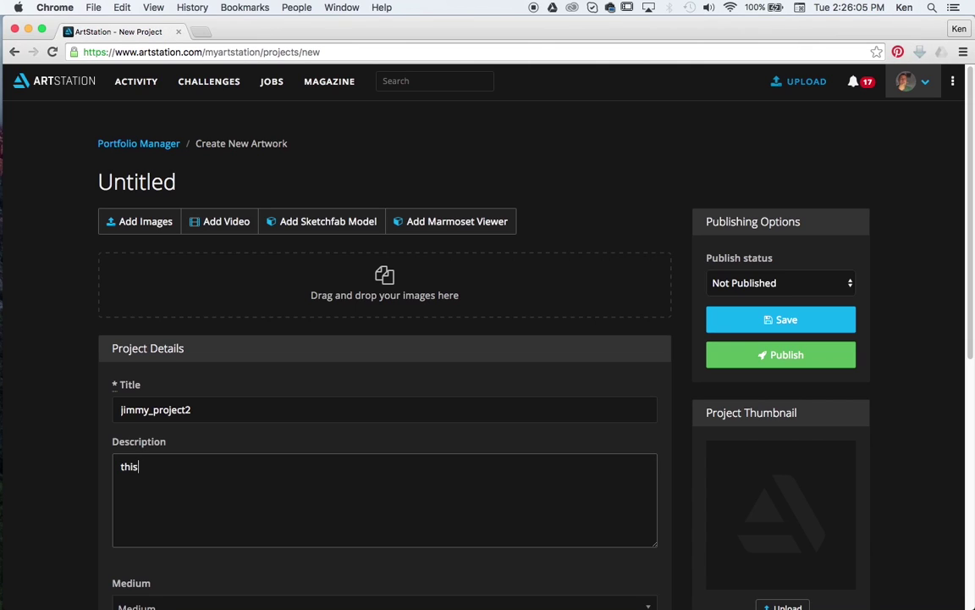
pyautogui.press('BackSpace')
pyautogui.press('BackSpace')
pyautogui.press('BackSpace')
pyautogui.press('BackSpace')
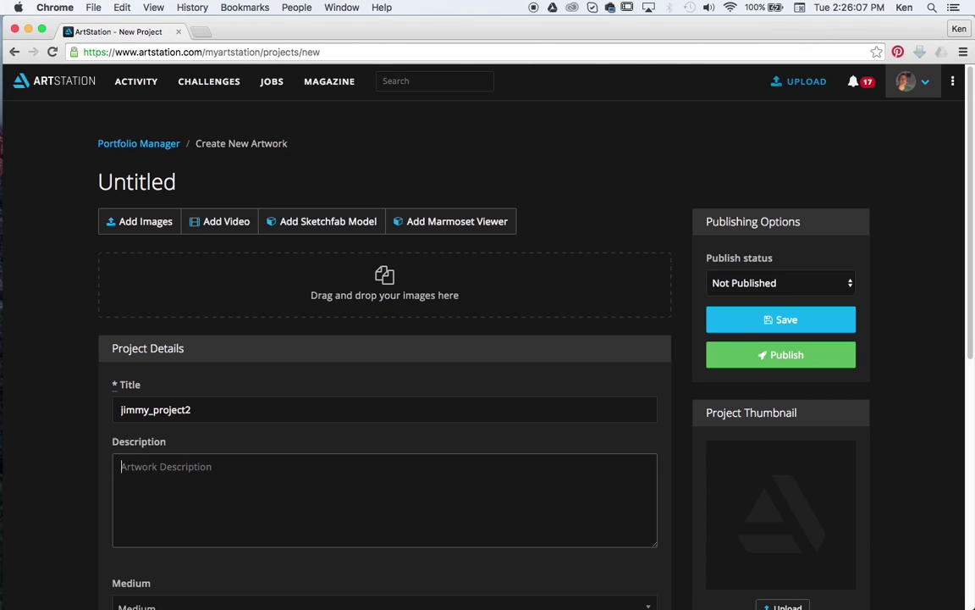
pyautogui.write("I'm current")
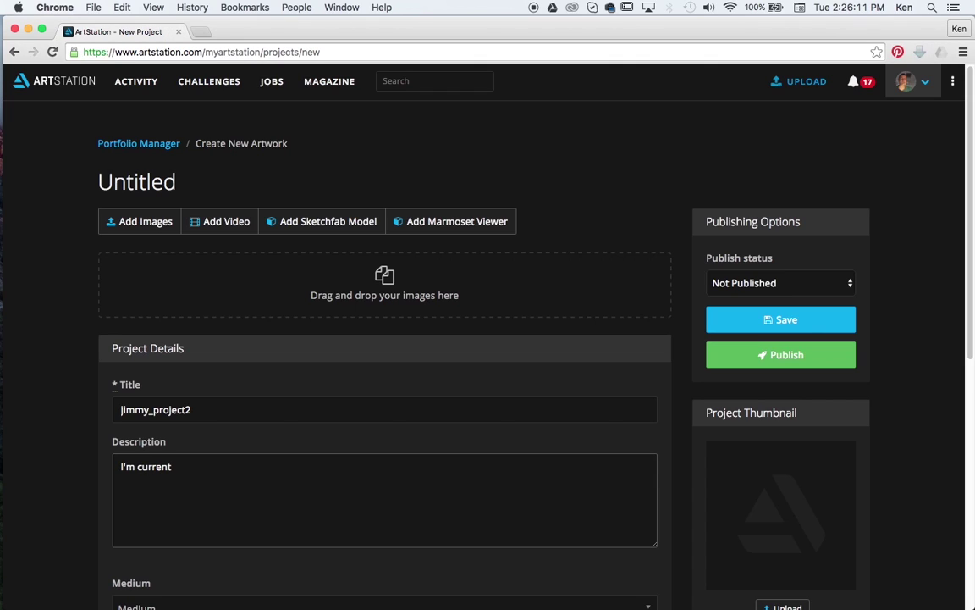
pyautogui.write('ly modeling this')
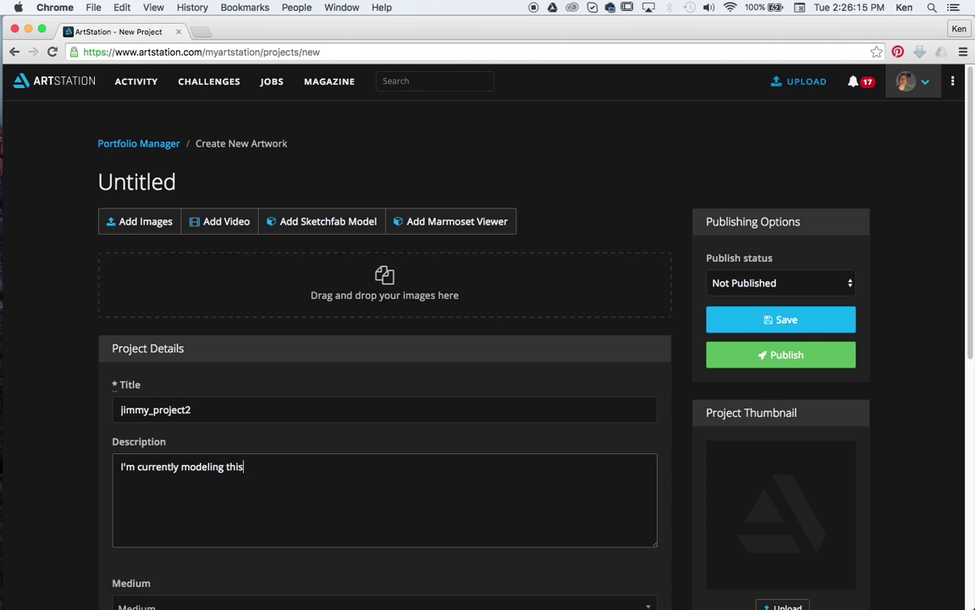
pyautogui.write(' face as a example project')
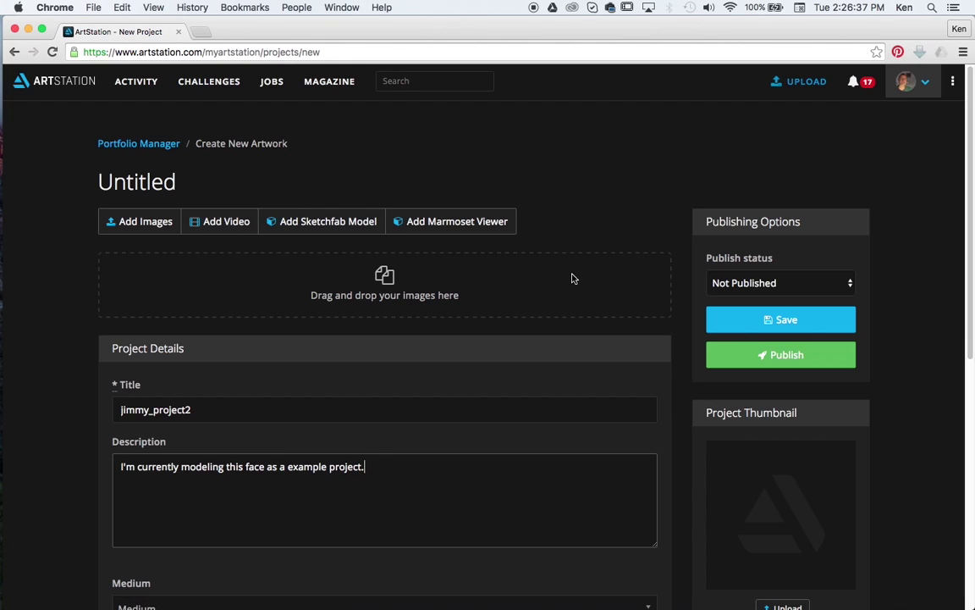
# Step: Set the project medium to Digital 3D and subject matter to Characters
pyautogui.scroll(-1, 525, 284)
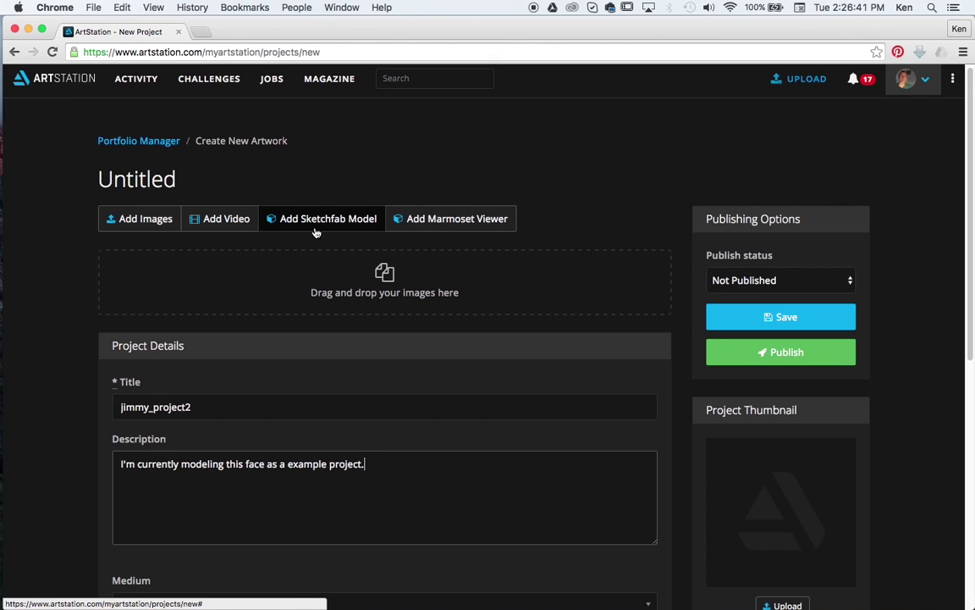
pyautogui.scroll(-6, 548, 277)
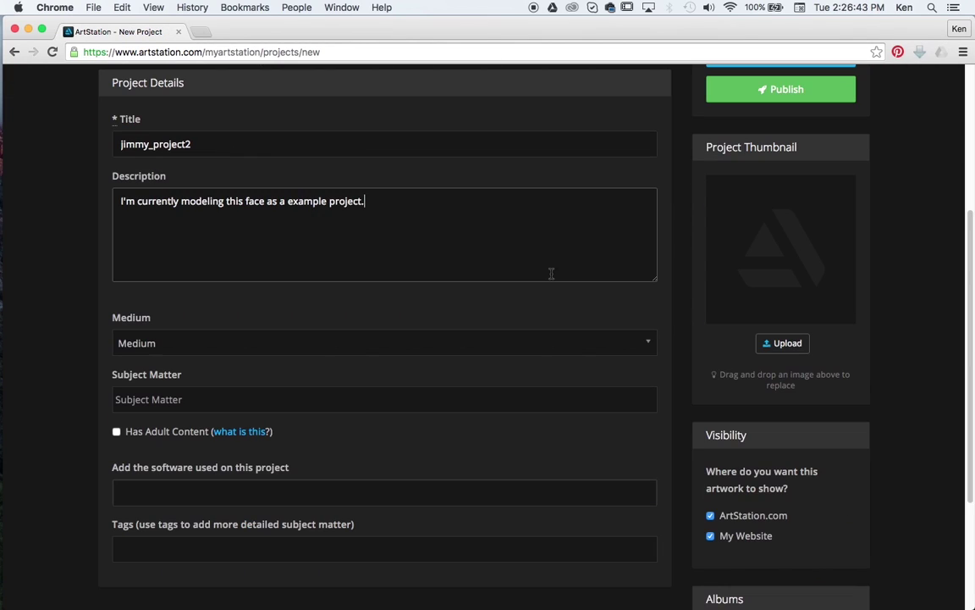
pyautogui.click(191, 343)
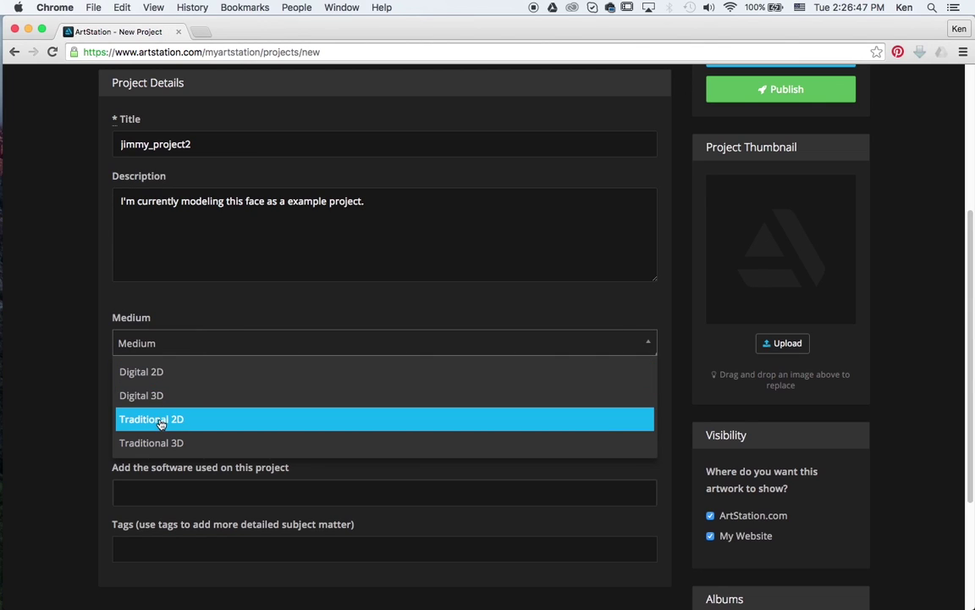
pyautogui.click(140, 396)
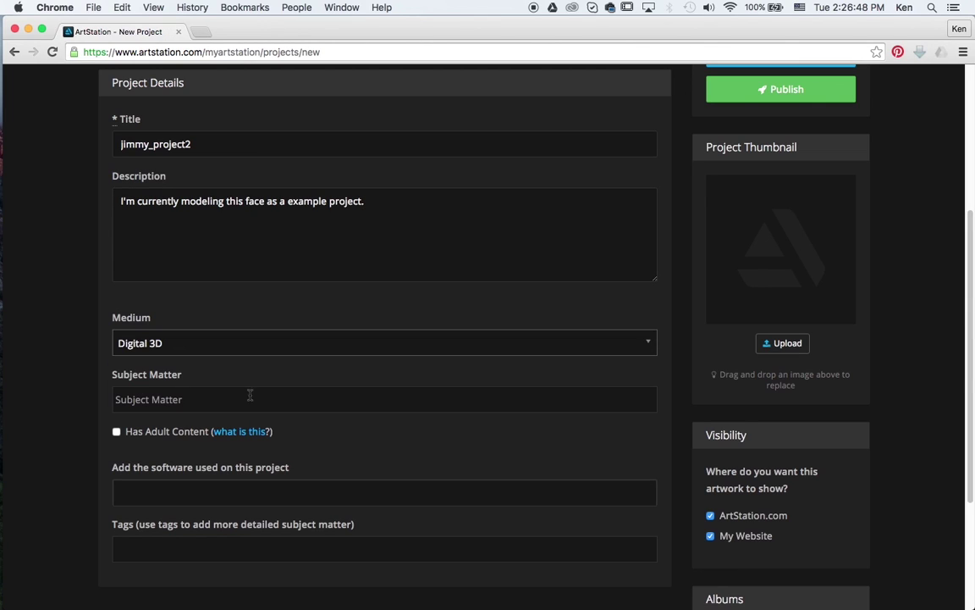
pyautogui.click(172, 403)
pyautogui.click(129, 495)
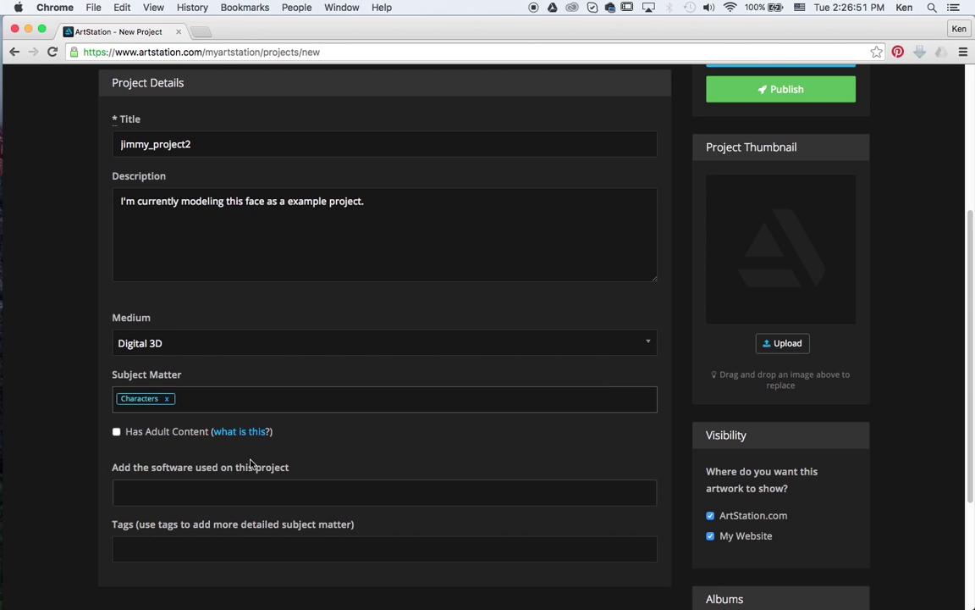
# Step: Add ZBrush and Maya as the software used on the project
pyautogui.click(190, 499)
pyautogui.write('Zb')
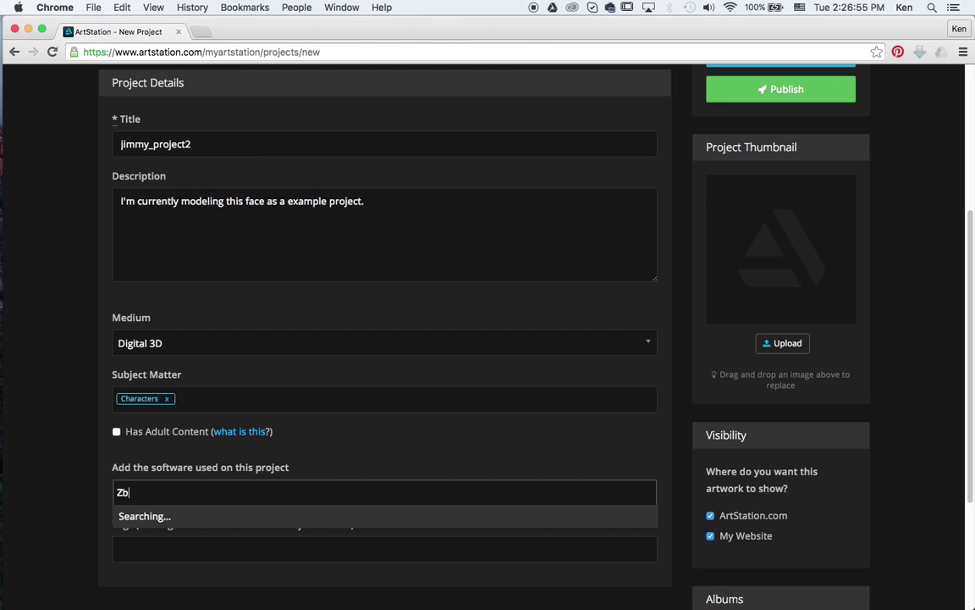
pyautogui.click(144, 518)
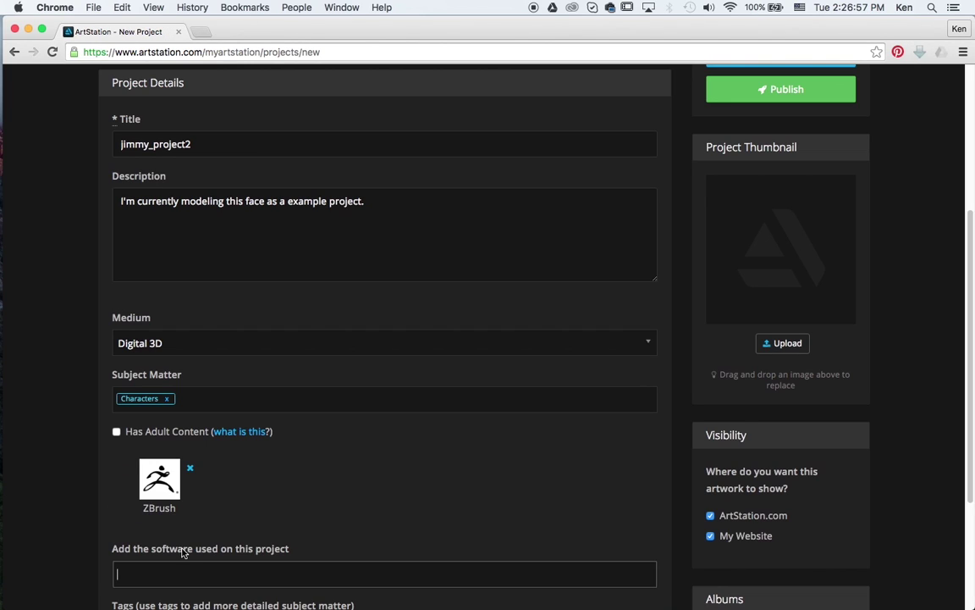
pyautogui.click(175, 567)
pyautogui.write('Maya')
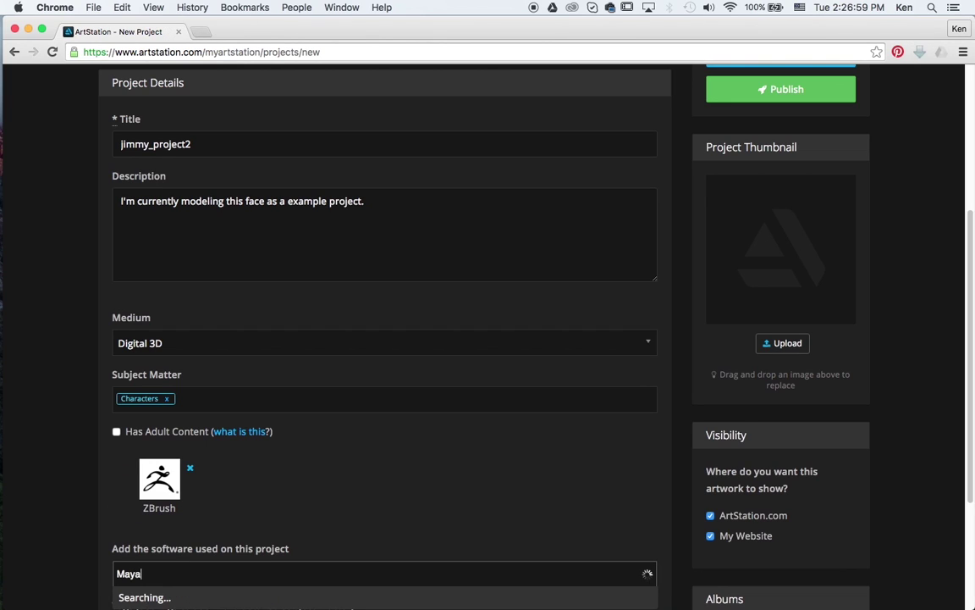
pyautogui.click(135, 549)
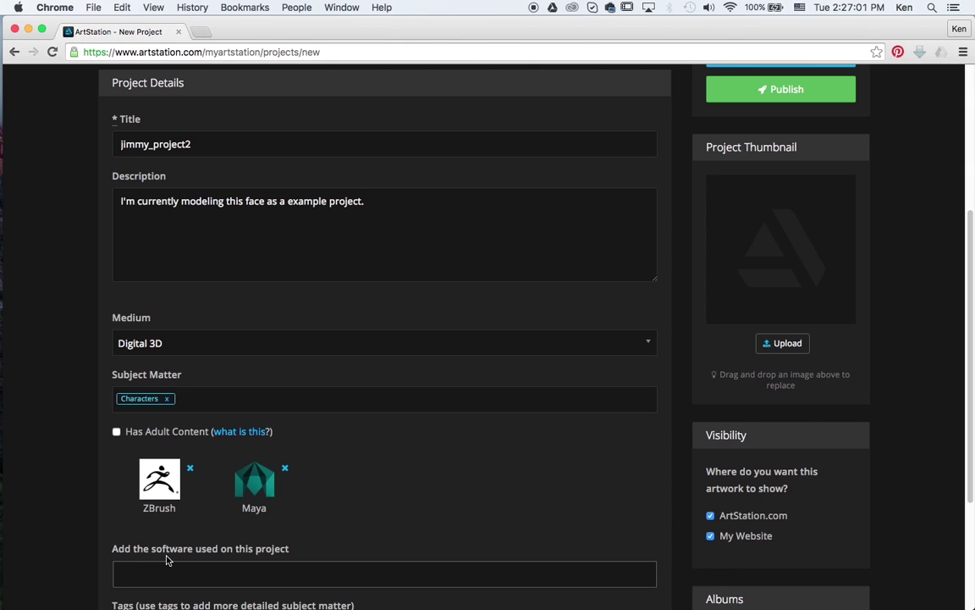
pyautogui.scroll(-2, 404, 443)
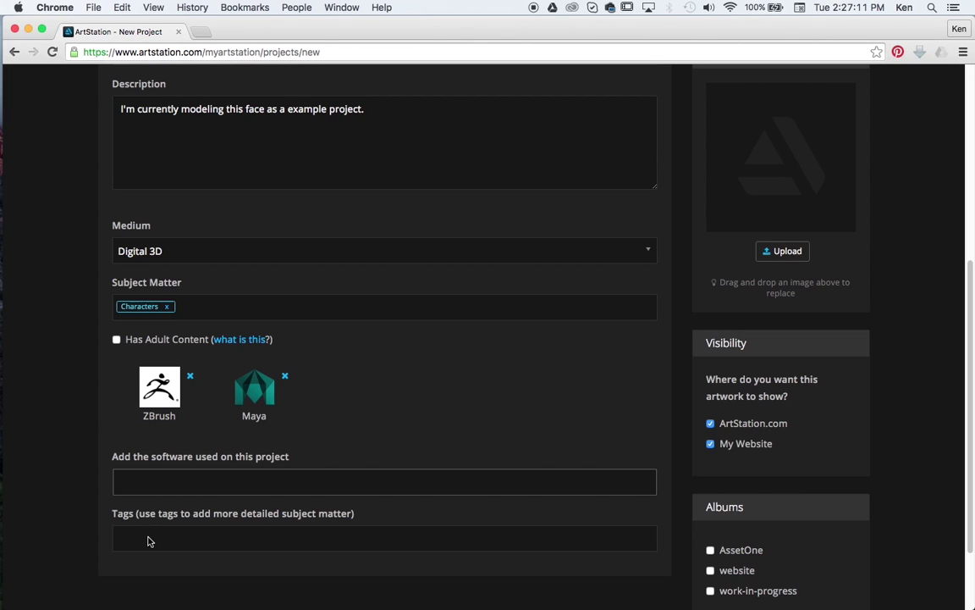
pyautogui.scroll(10, 508, 440)
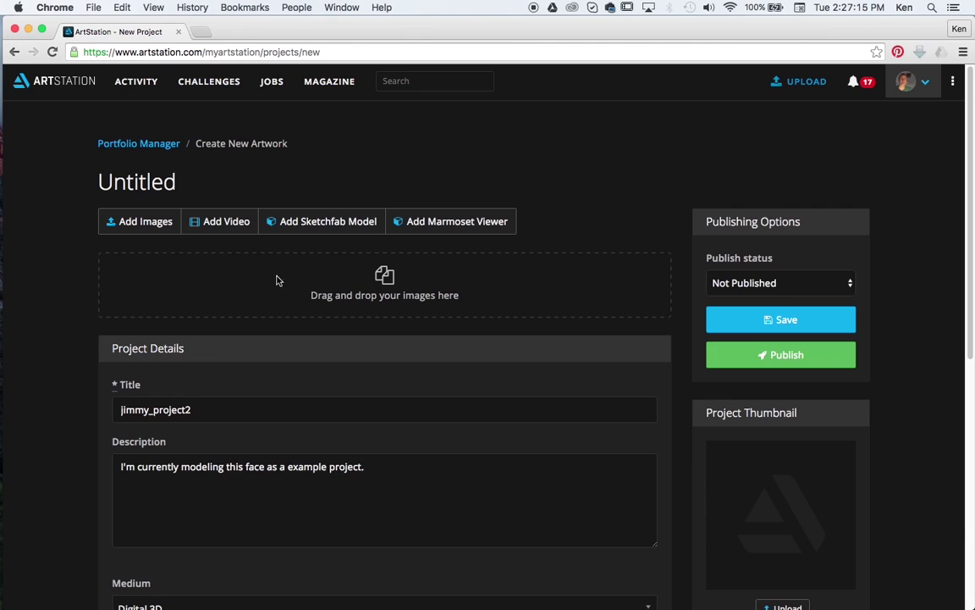
# Step: Upload the grey head and coloured face renders by dragging them from the desktop
pyautogui.moveTo(612, 31); pyautogui.dragTo(621, 174)
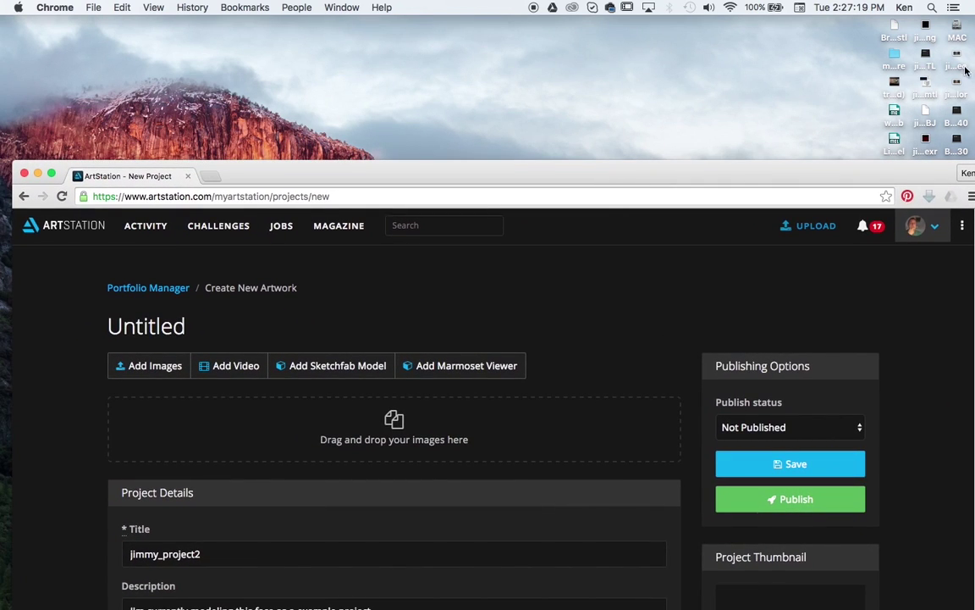
pyautogui.moveTo(963, 59); pyautogui.dragTo(431, 414)
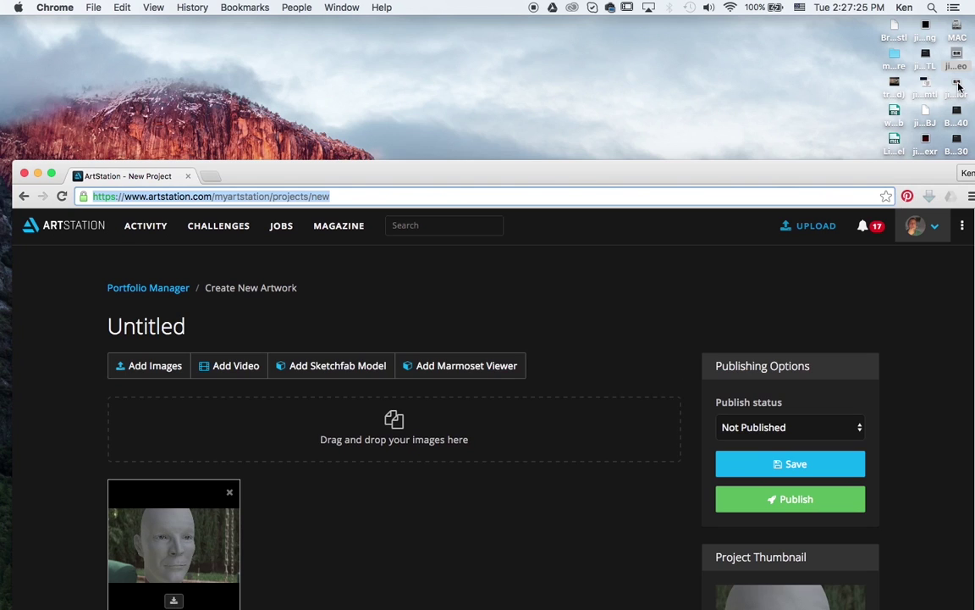
pyautogui.moveTo(957, 85); pyautogui.dragTo(525, 414)
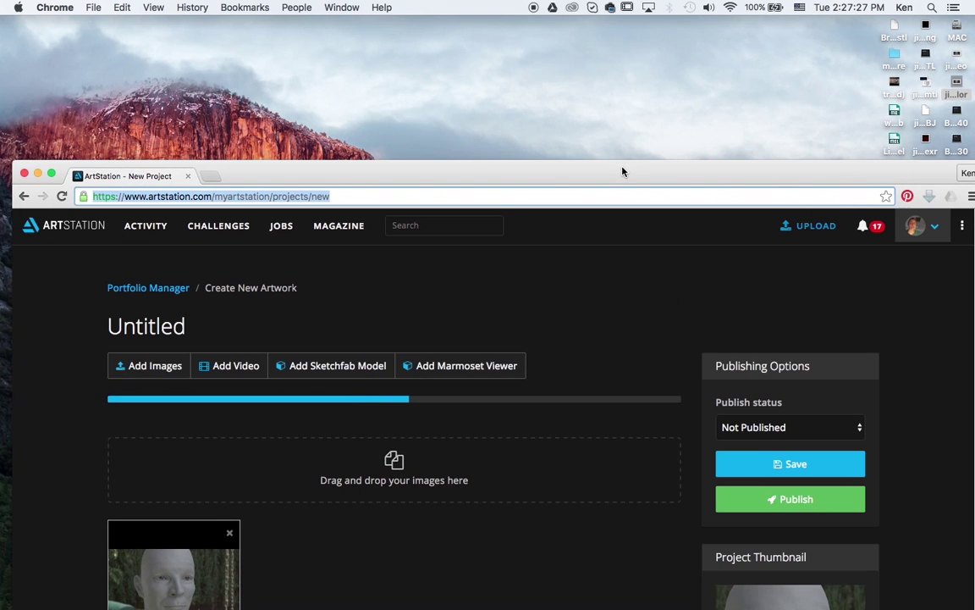
pyautogui.moveTo(621, 169); pyautogui.dragTo(608, 13)
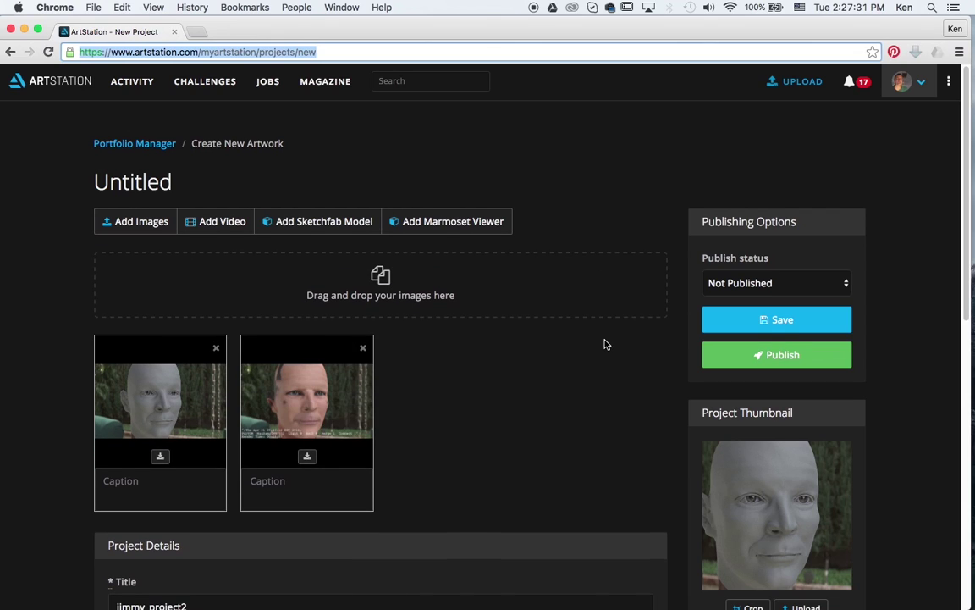
pyautogui.scroll(-1, 601, 346)
pyautogui.scroll(-3, 601, 345)
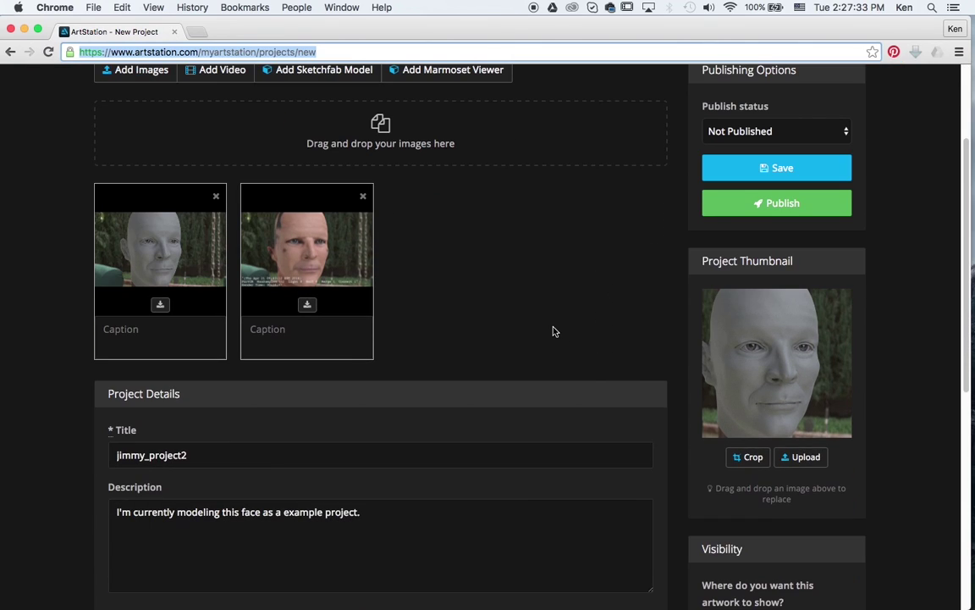
pyautogui.scroll(-1, 542, 322)
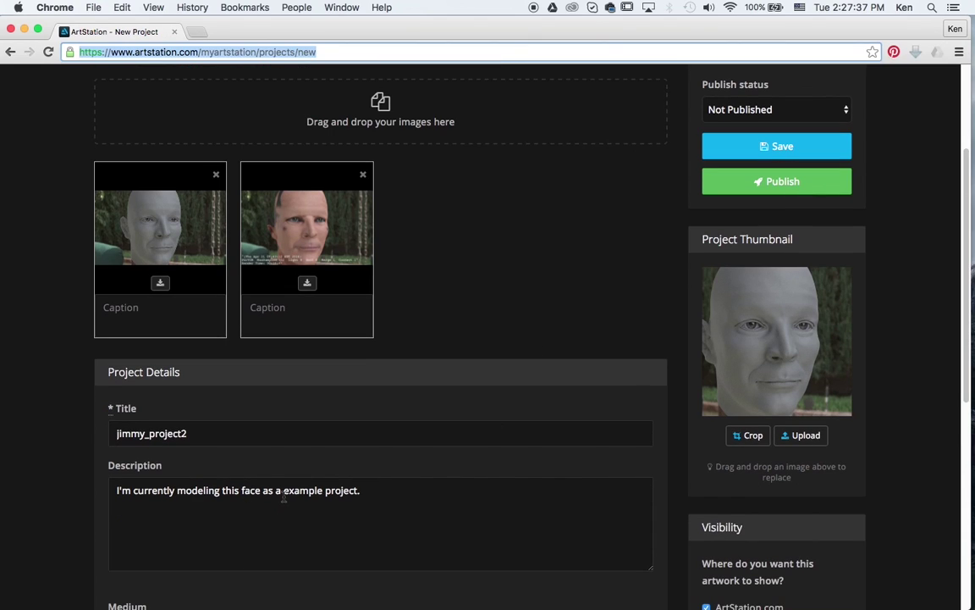
# Step: Caption the images 'This is just the geo I setup to test in Renderman' and 'This is the color map'
pyautogui.click(148, 315)
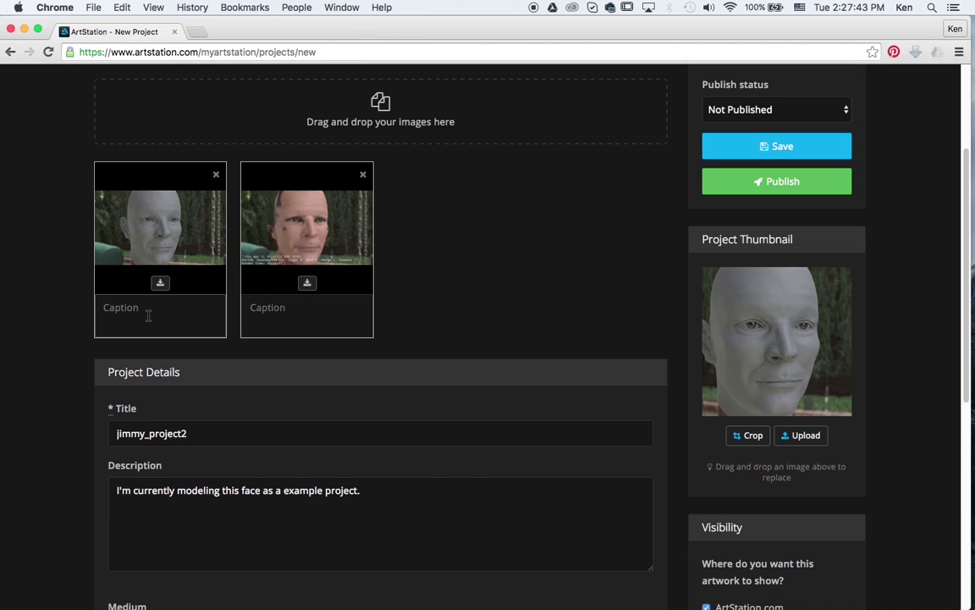
pyautogui.write('This is just the geo')
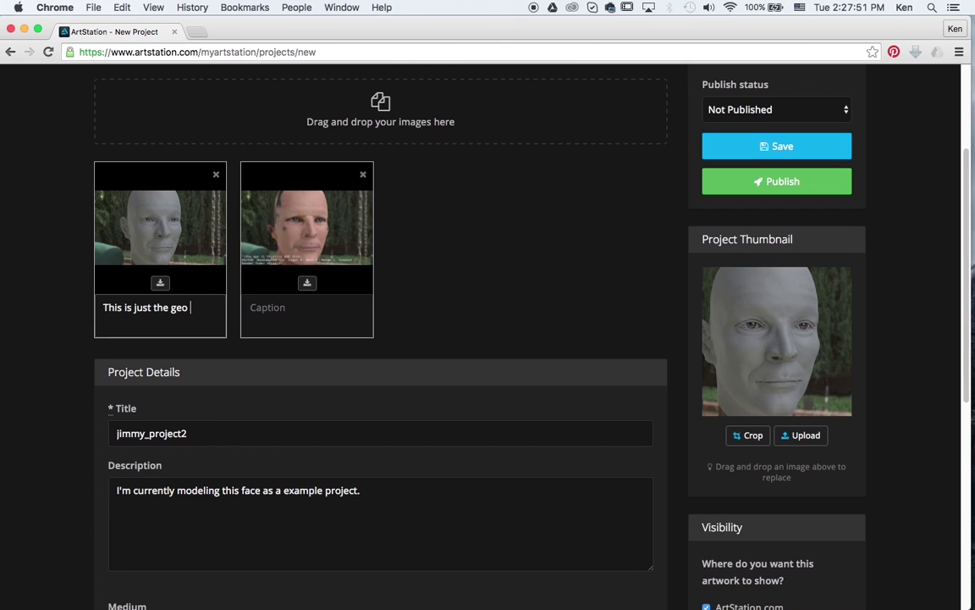
pyautogui.write(' I setup to test in Renderman.')
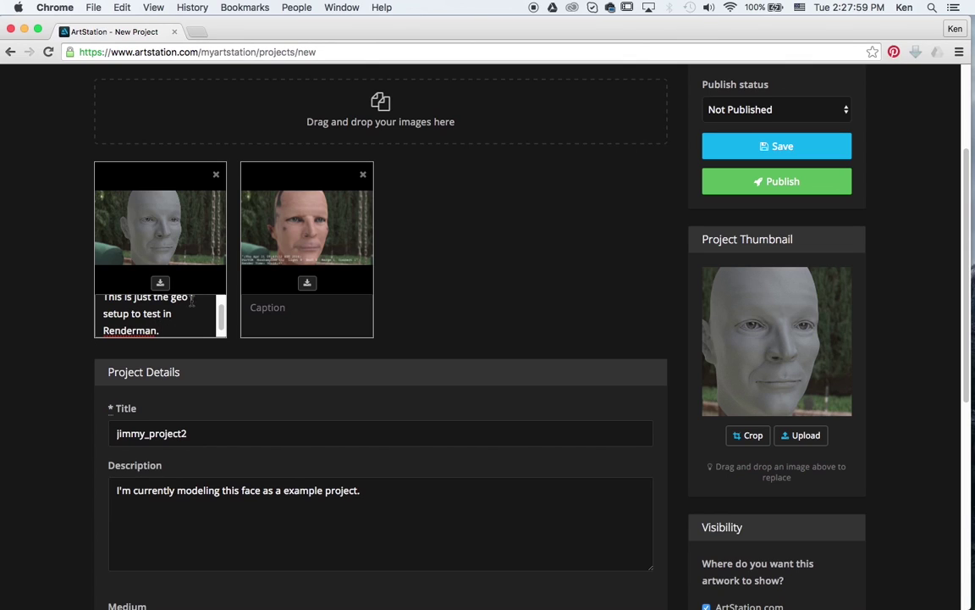
pyautogui.click(279, 310)
pyautogui.write('This')
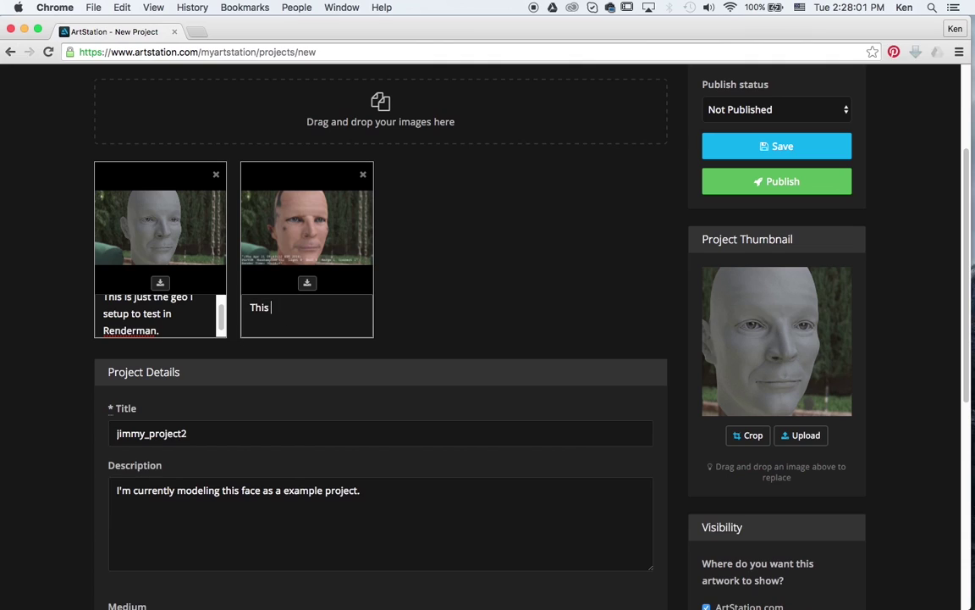
pyautogui.write(' is the color map.')
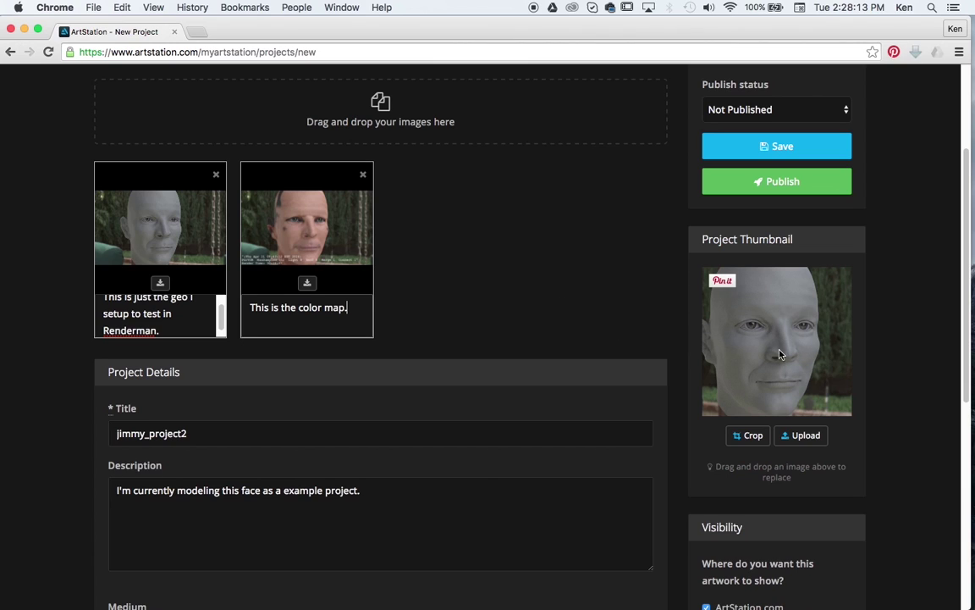
# Step: Tick the work-in-progress album checkbox for jimmy_project2
pyautogui.scroll(-2, 622, 328)
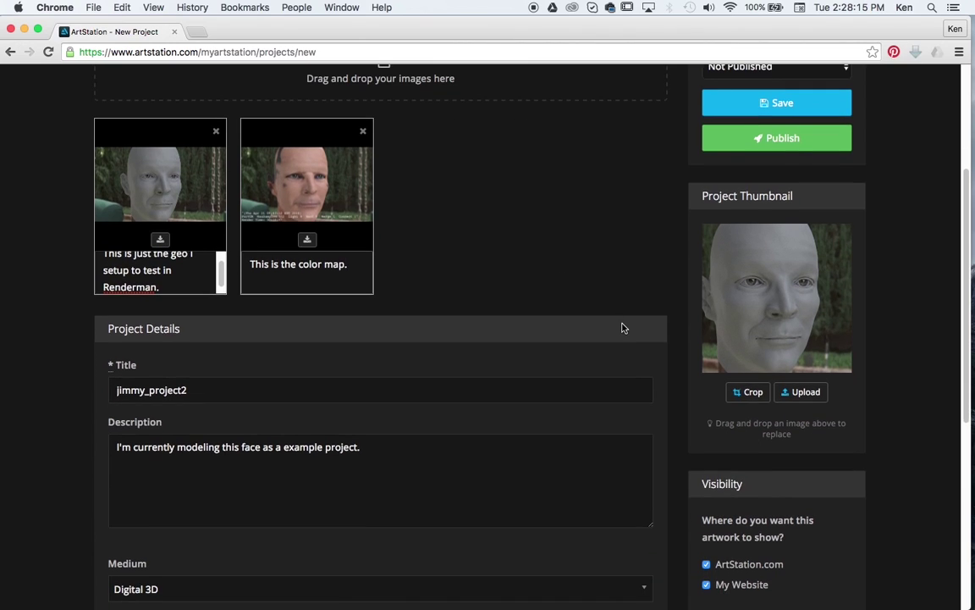
pyautogui.scroll(-8, 622, 328)
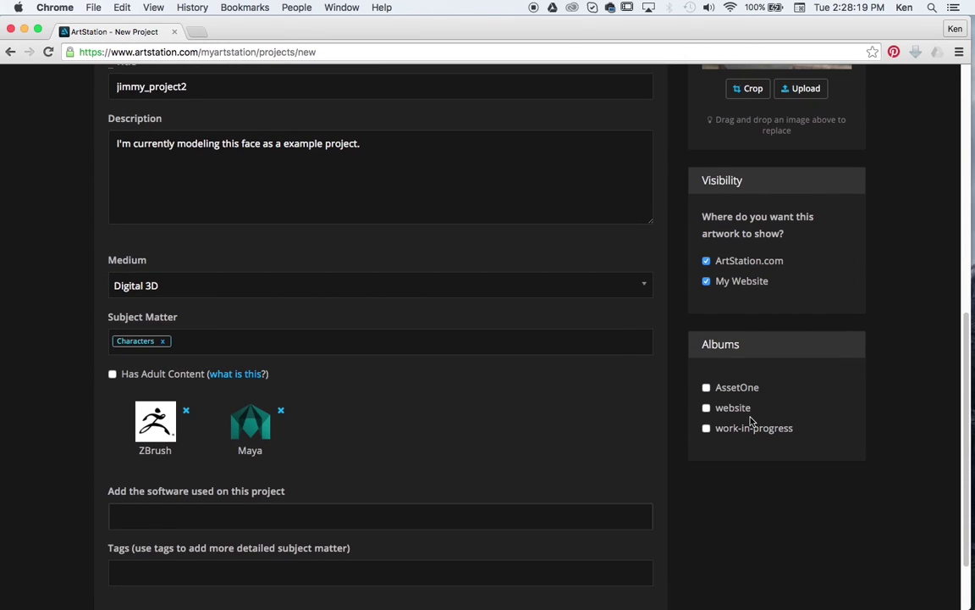
pyautogui.click(706, 427)
pyautogui.scroll(10, 794, 435)
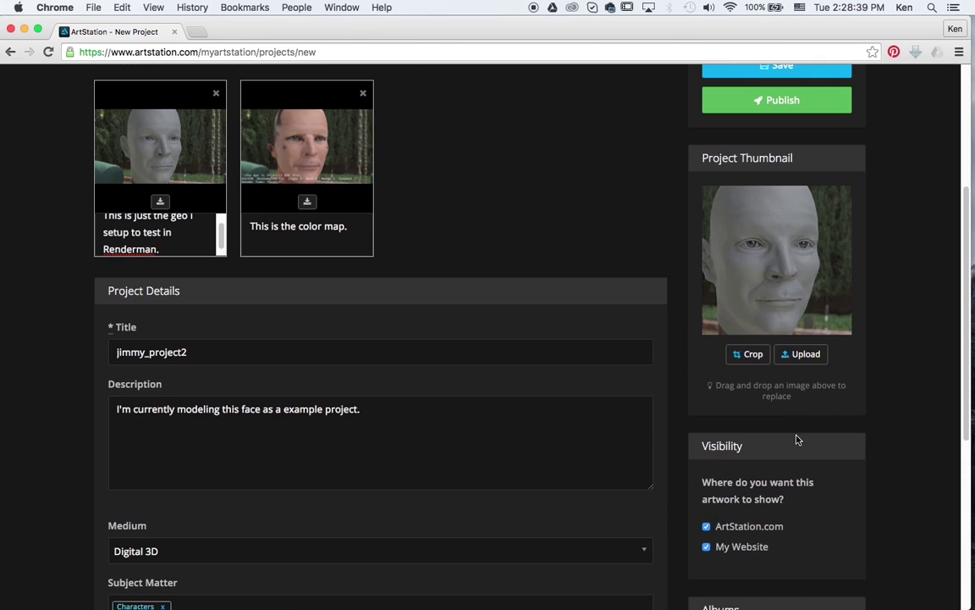
pyautogui.scroll(1, 536, 371)
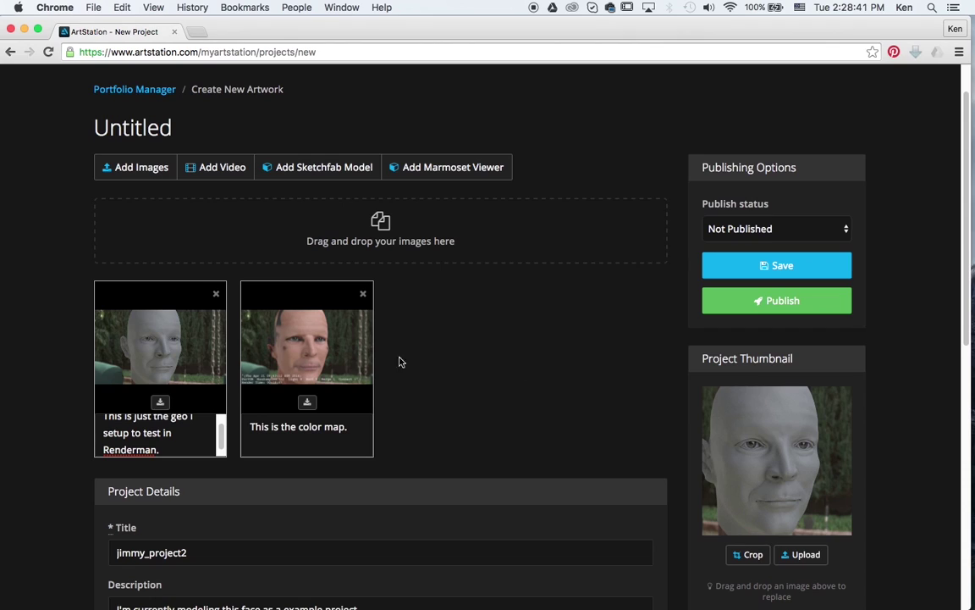
pyautogui.scroll(-2, 264, 356)
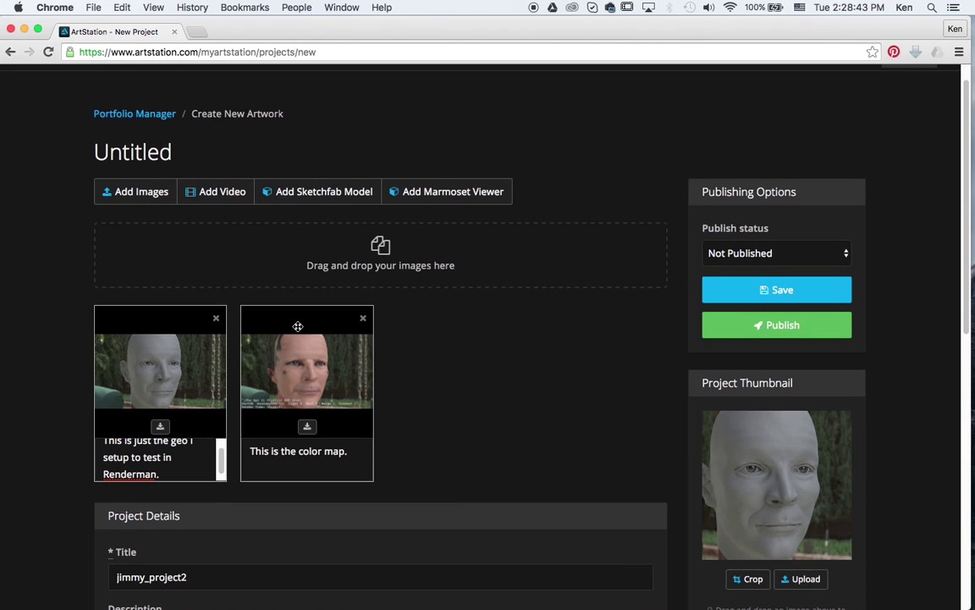
# Step: Submit the project title form to create the new face project
pyautogui.doubleClick(204, 470)
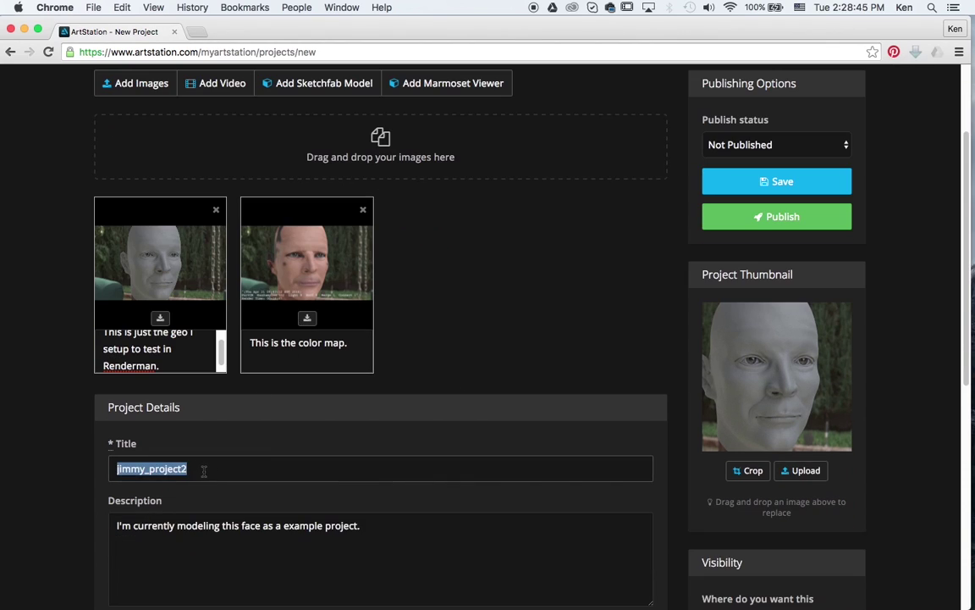
pyautogui.click(204, 469)
pyautogui.press('Return')
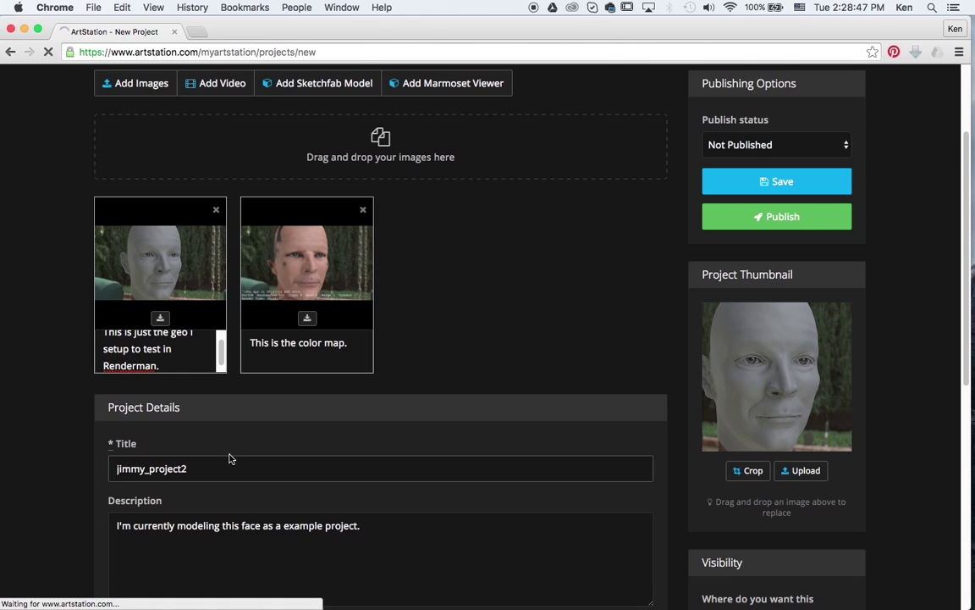
pyautogui.scroll(5, 485, 413)
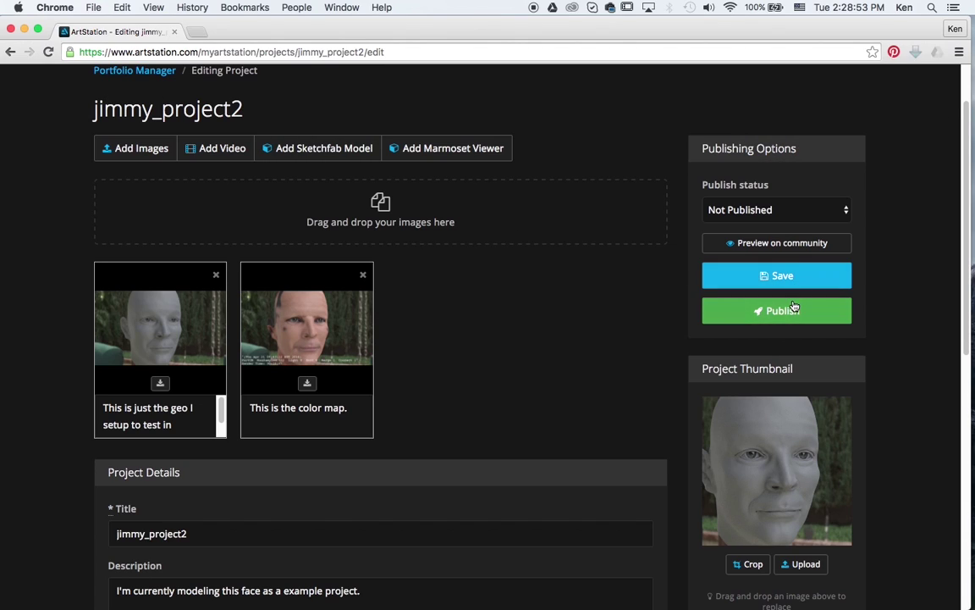
# Step: Set the project status to Published, save it, and dismiss the social media prompt
pyautogui.click(811, 218)
pyautogui.click(762, 196)
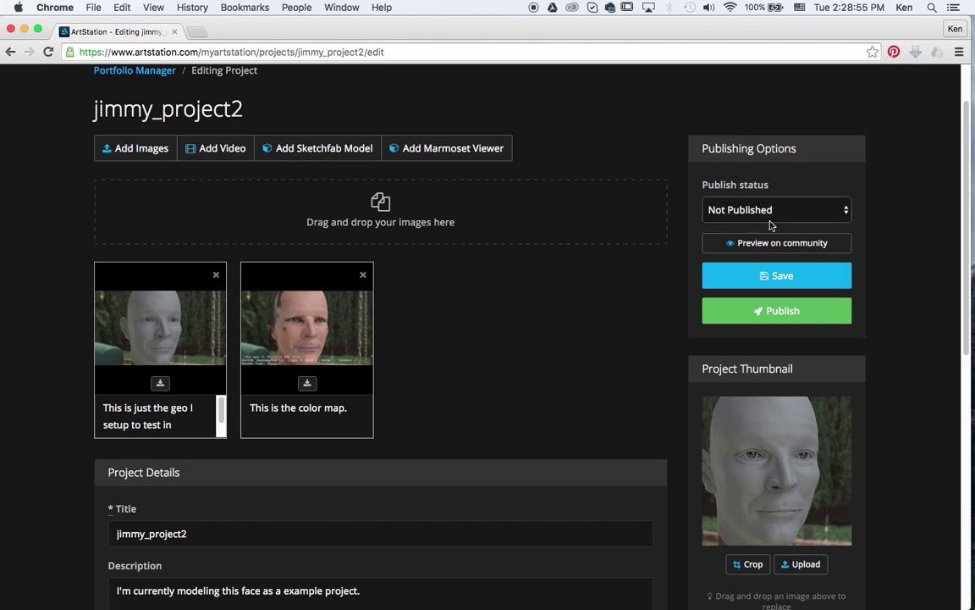
pyautogui.click(778, 272)
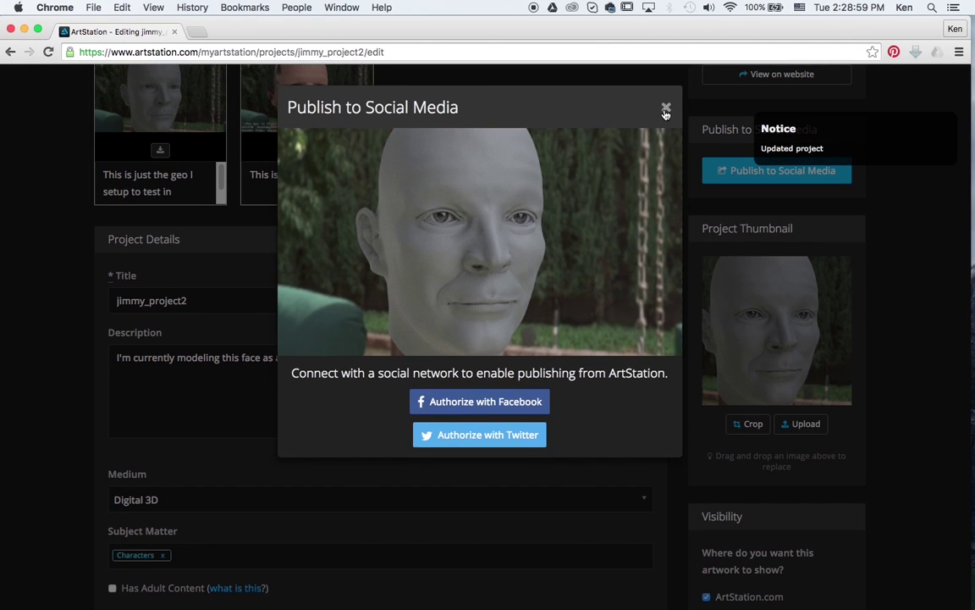
pyautogui.click(666, 111)
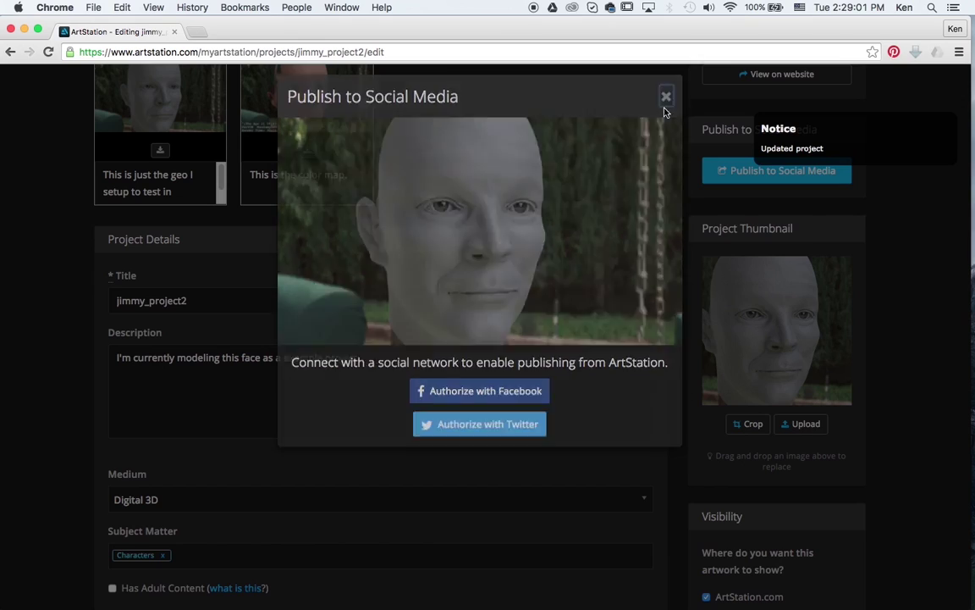
pyautogui.scroll(5, 901, 233)
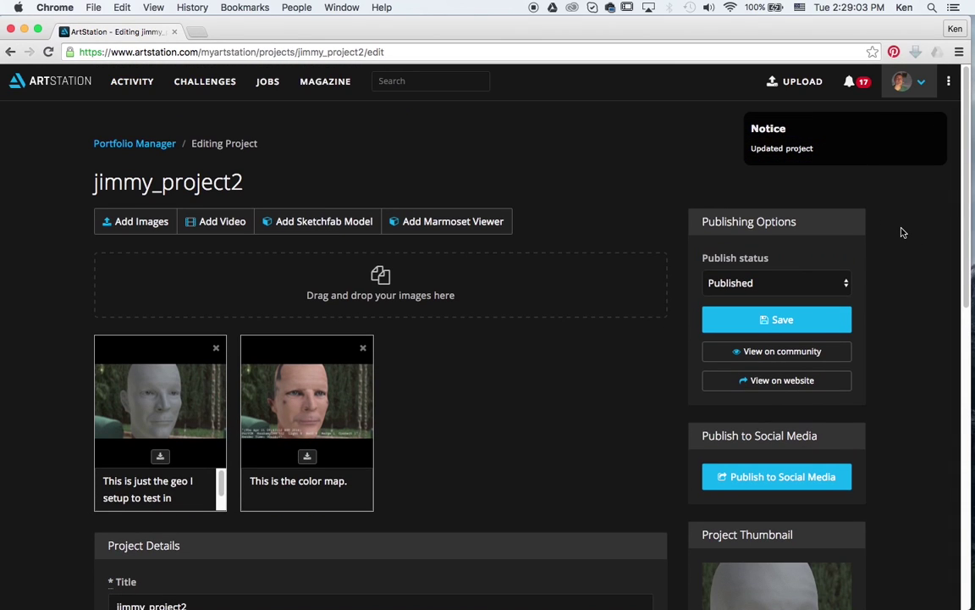
# Step: Clear the Updated project notice and go to My Profile
pyautogui.click(904, 84)
pyautogui.moveTo(934, 125)
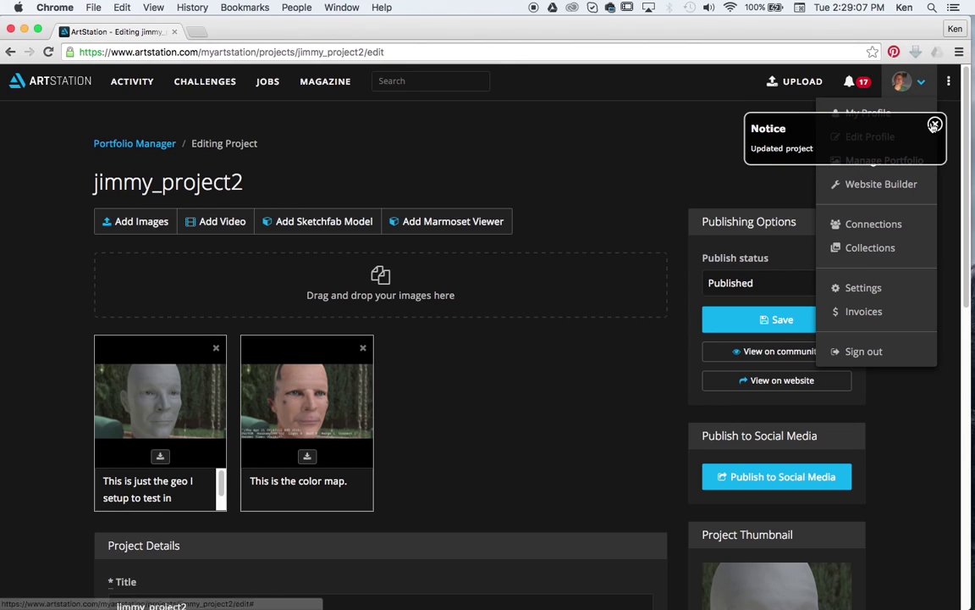
pyautogui.click(935, 125)
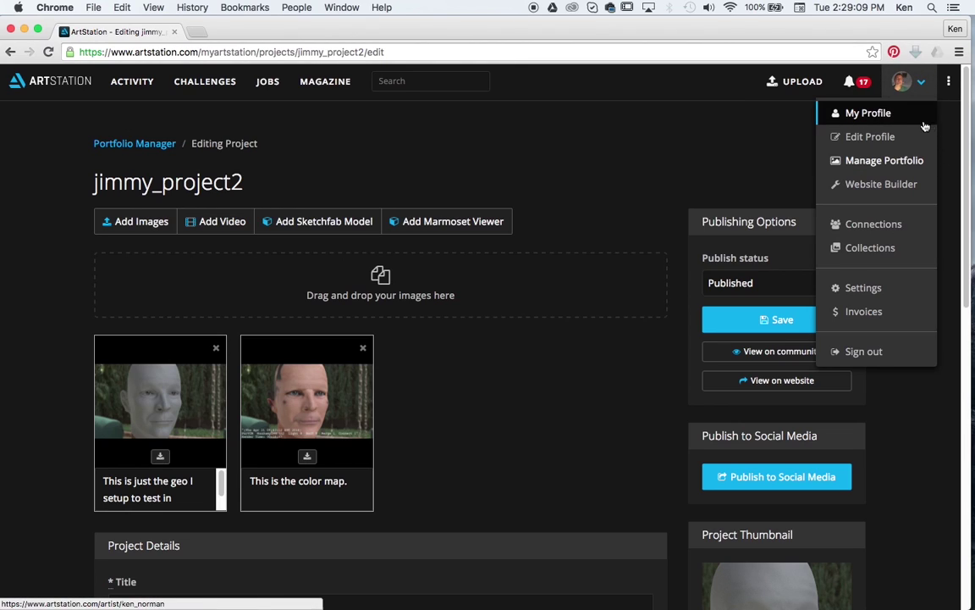
pyautogui.click(880, 115)
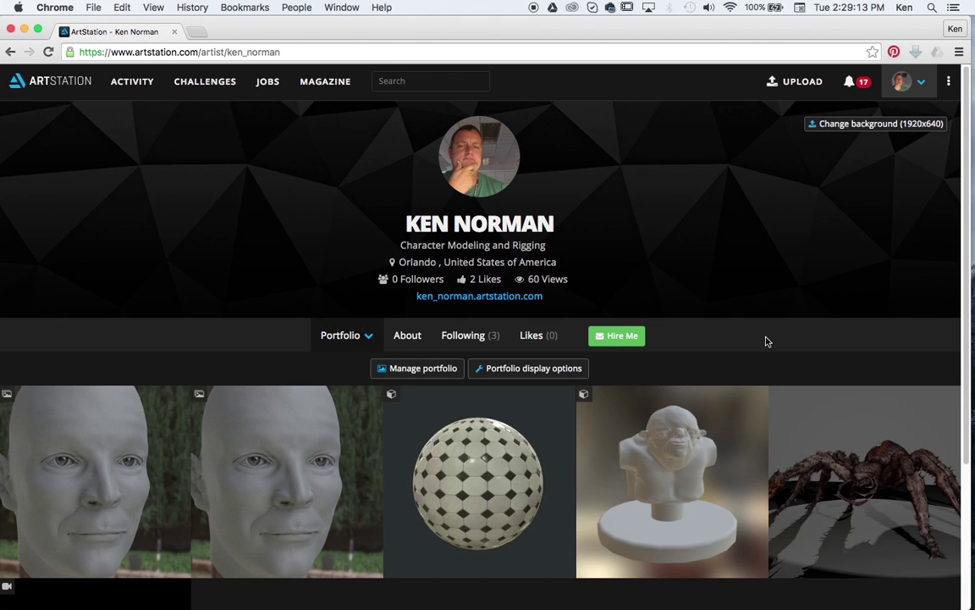
# Step: Open the jimmy_project2 thumbnail and review its grey head and colour map renders
pyautogui.scroll(-1, 710, 290)
pyautogui.scroll(-3, 709, 289)
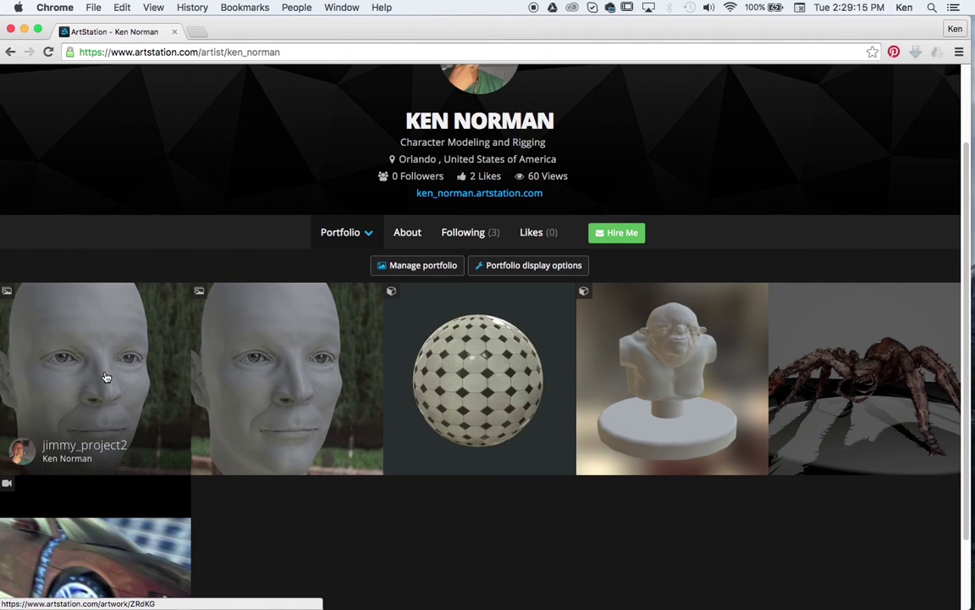
pyautogui.click(100, 361)
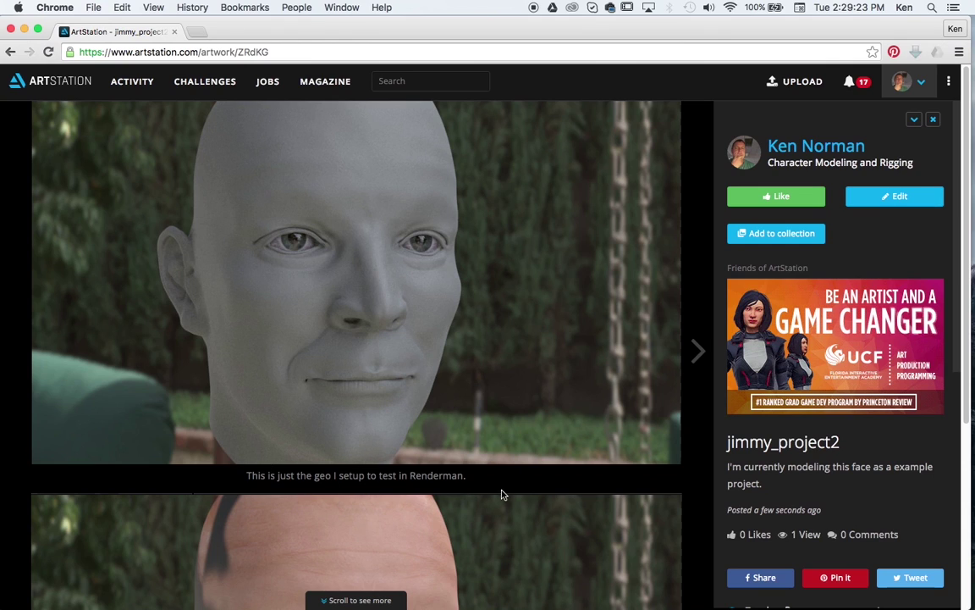
pyautogui.scroll(-3, 492, 448)
pyautogui.scroll(-3, 508, 439)
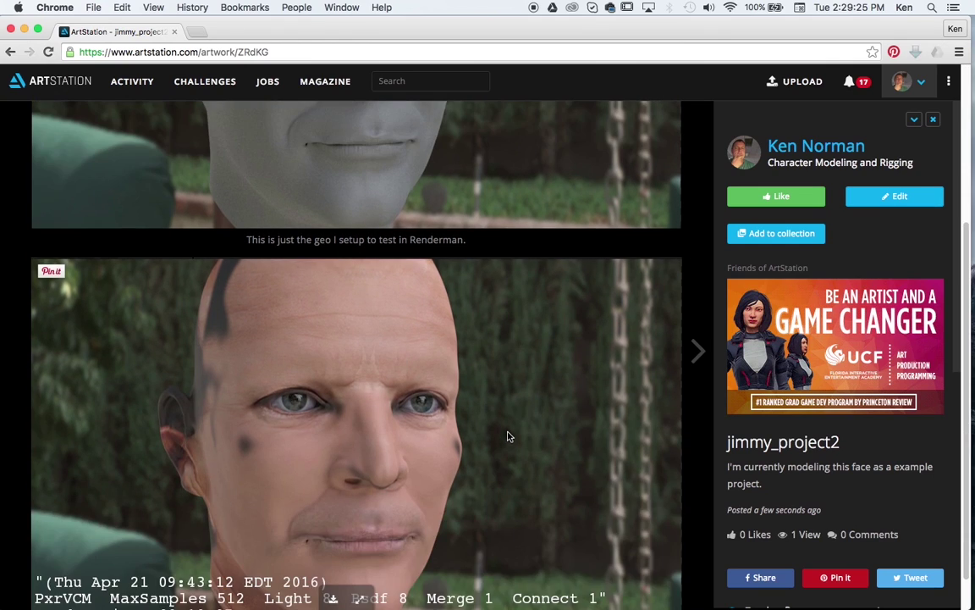
pyautogui.scroll(6, 508, 436)
pyautogui.scroll(-5, 508, 338)
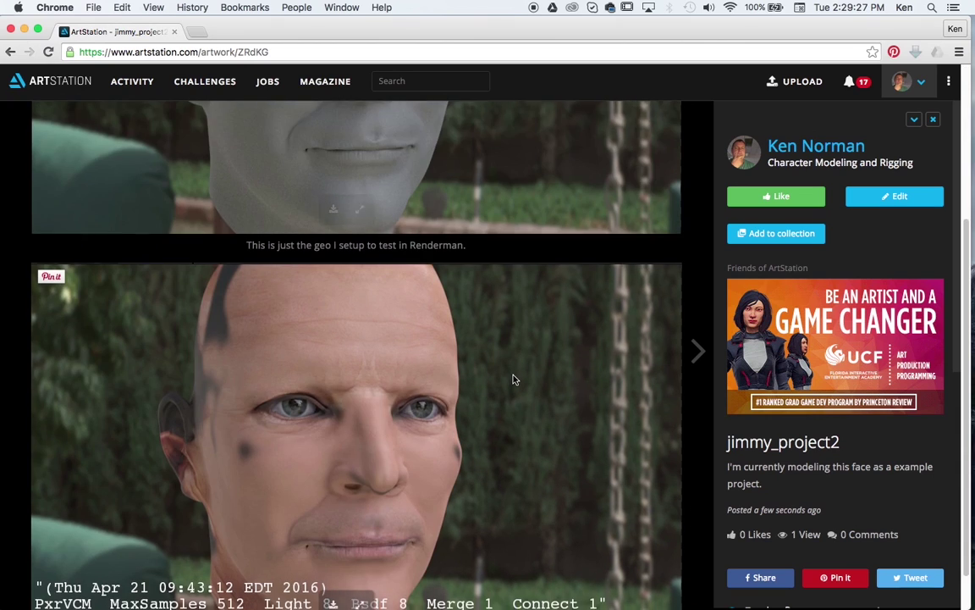
pyautogui.scroll(5, 293, 408)
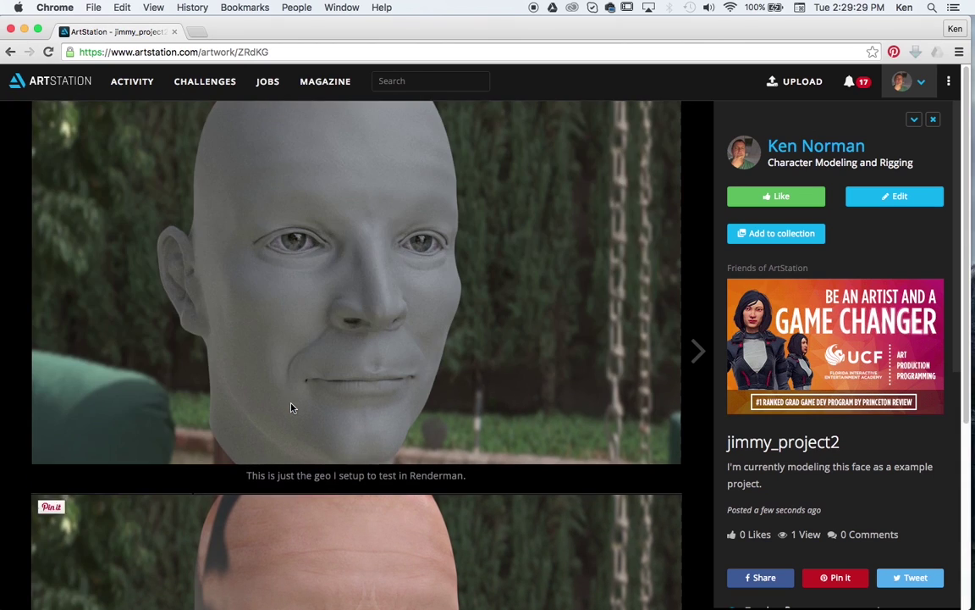
pyautogui.scroll(-5, 292, 407)
pyautogui.scroll(5, 292, 407)
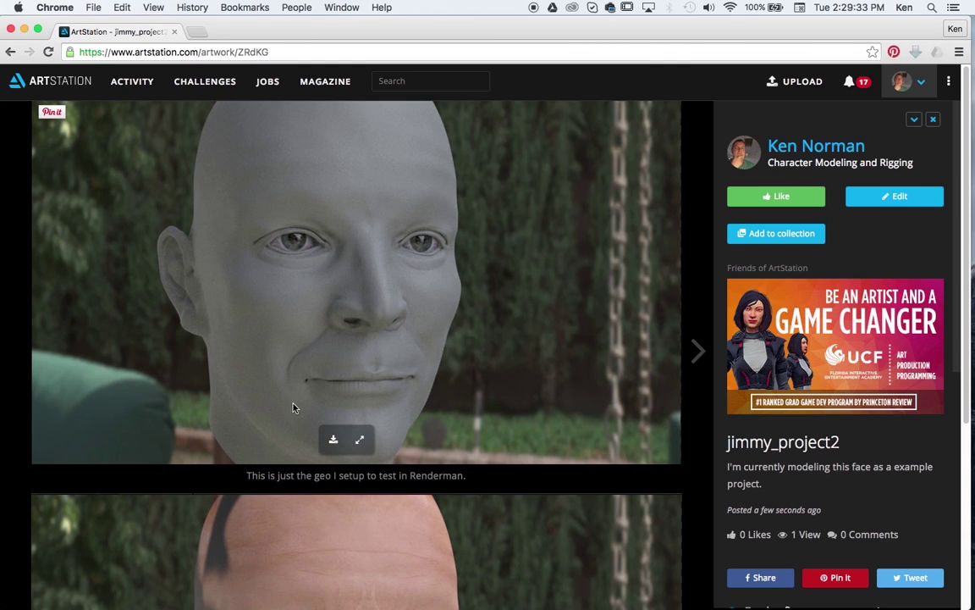
pyautogui.scroll(-5, 293, 408)
pyautogui.scroll(5, 311, 373)
pyautogui.scroll(-5, 599, 238)
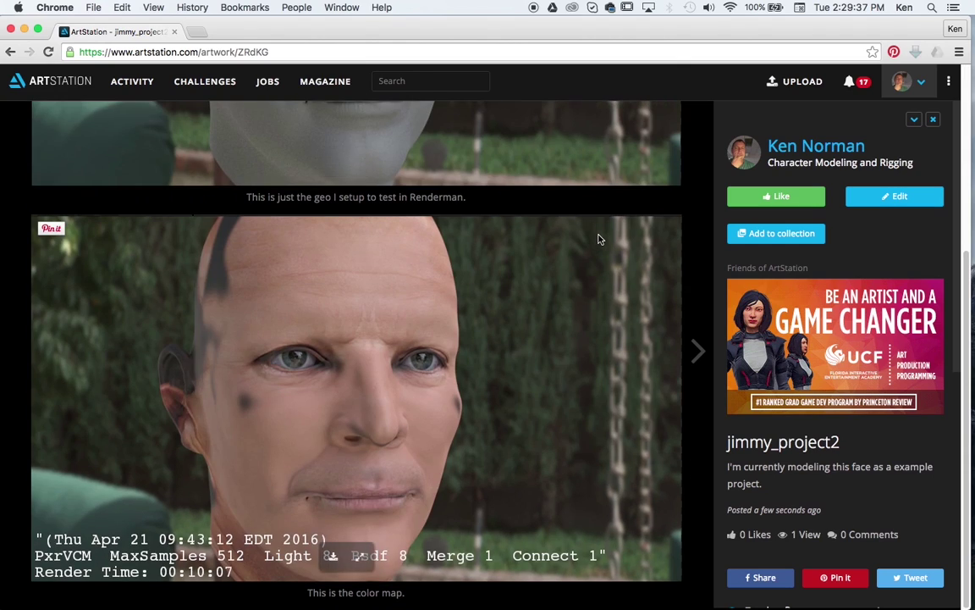
pyautogui.scroll(5, 599, 238)
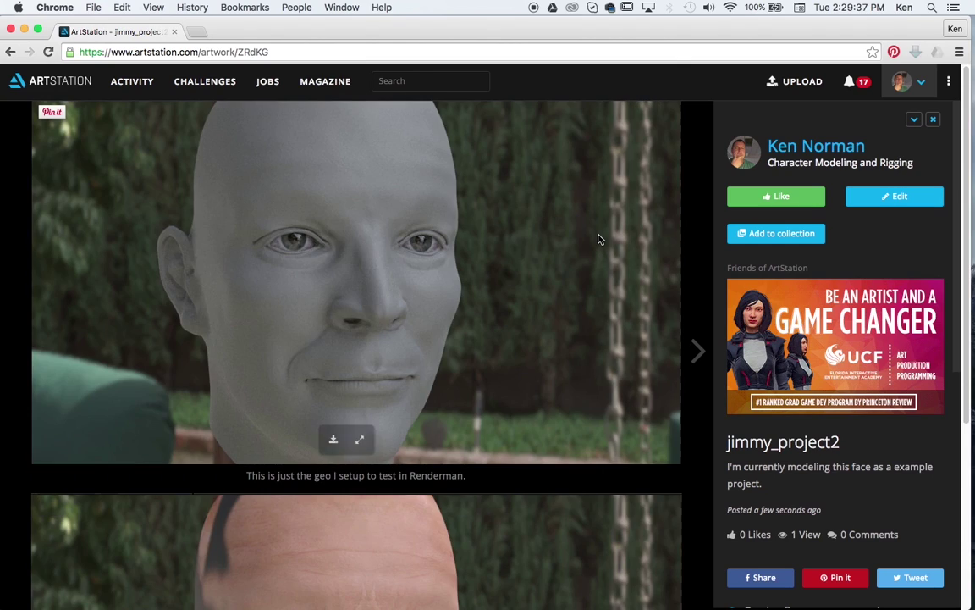
# Step: Edit the 'stuff and things' sphere project from Manage Portfolio and review its edit page
pyautogui.click(920, 85)
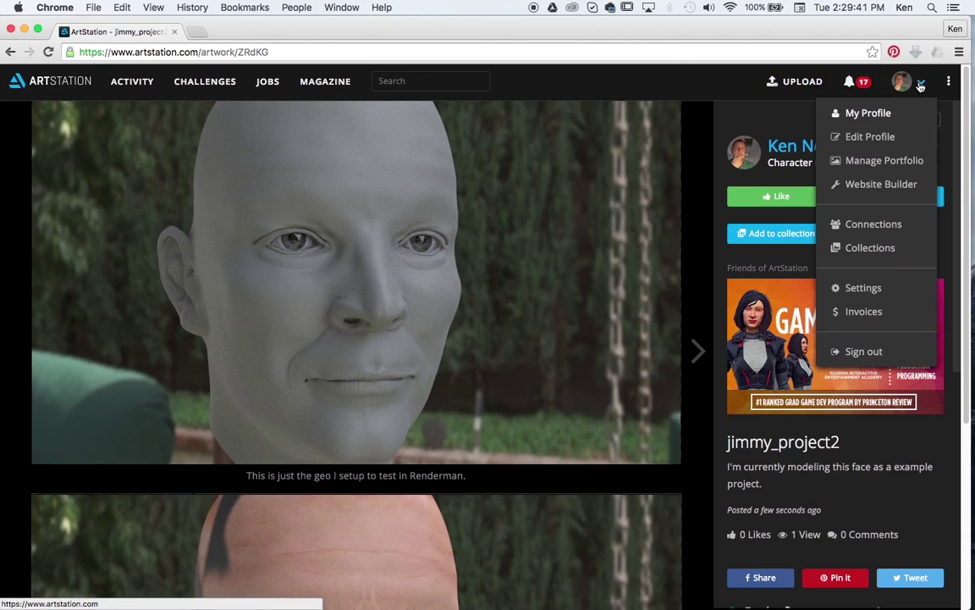
pyautogui.click(884, 160)
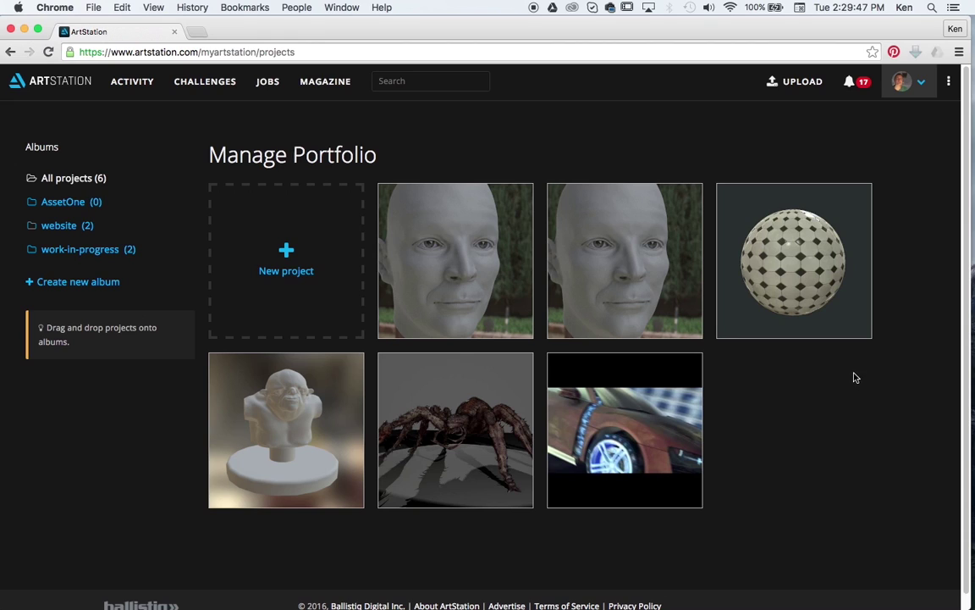
pyautogui.click(827, 261)
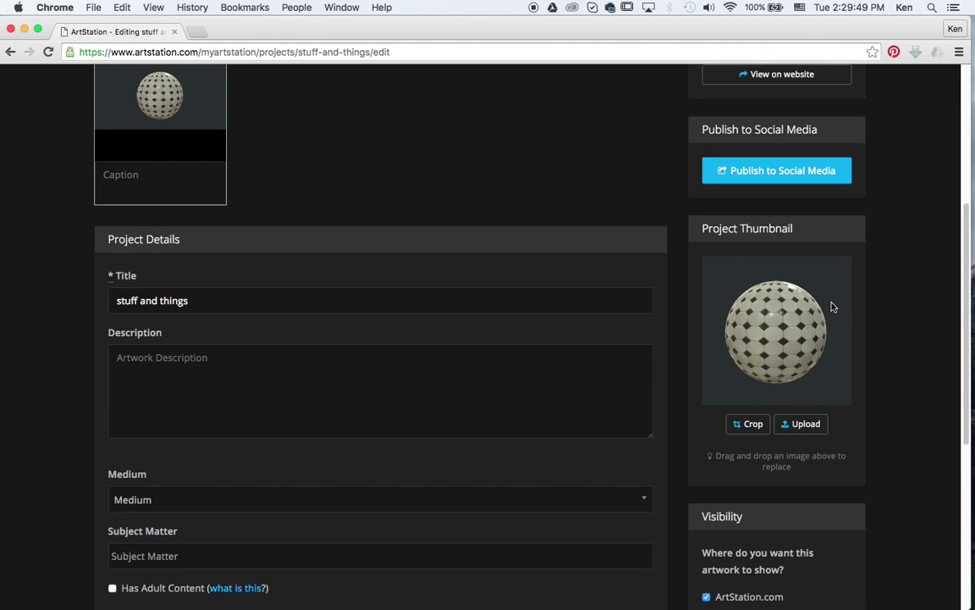
pyautogui.scroll(5, 542, 322)
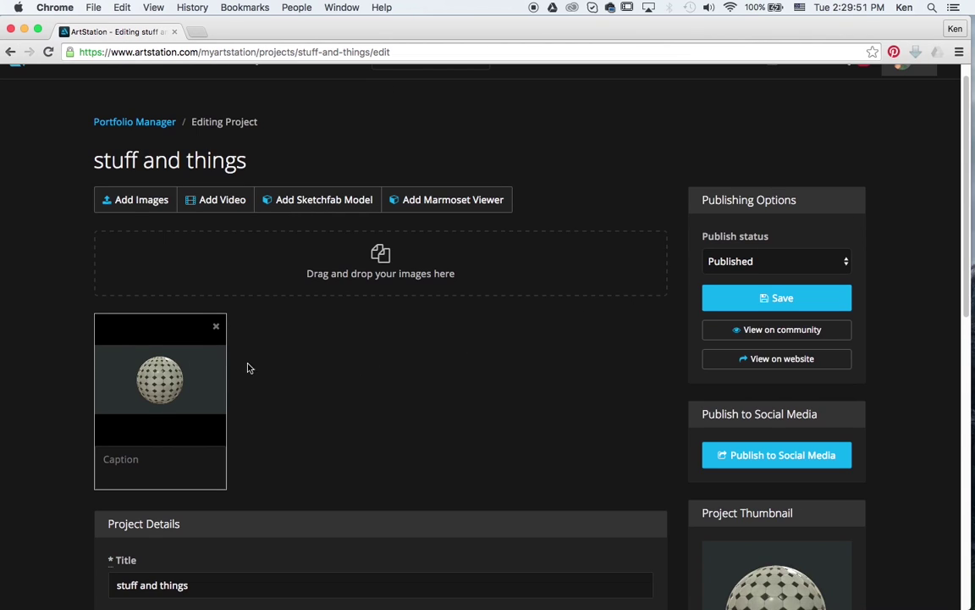
pyautogui.scroll(-2, 328, 404)
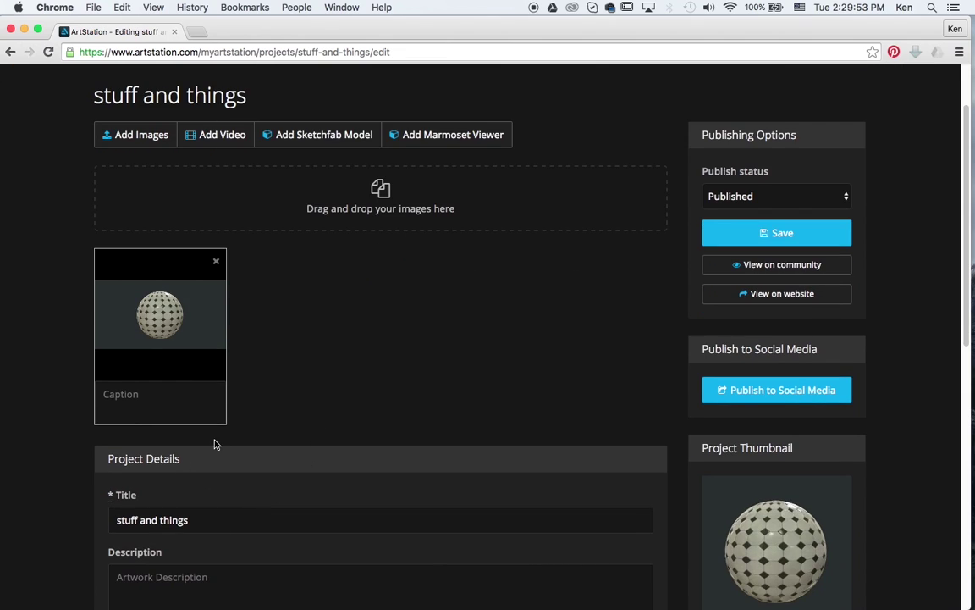
pyautogui.scroll(-10, 496, 377)
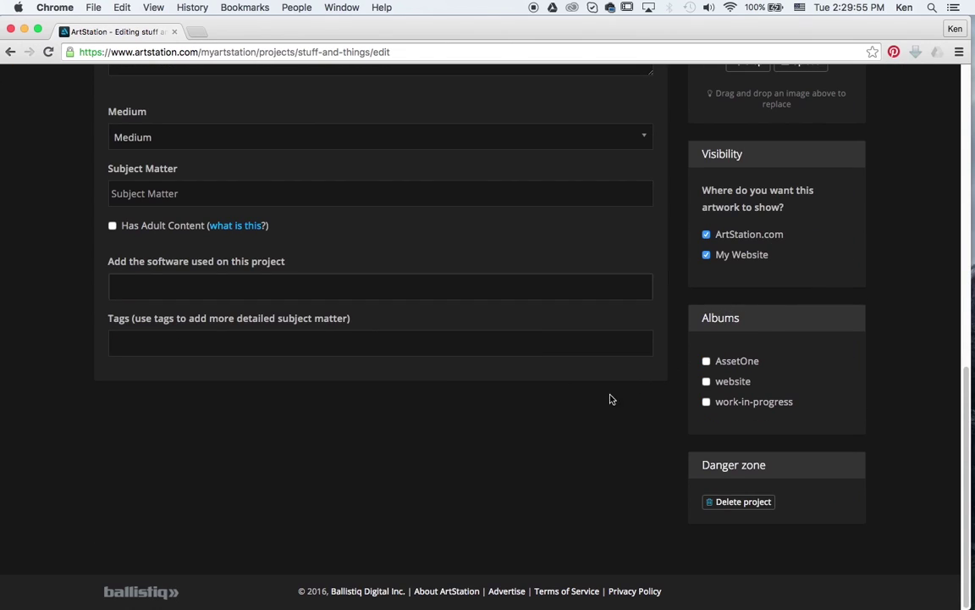
pyautogui.scroll(8, 534, 385)
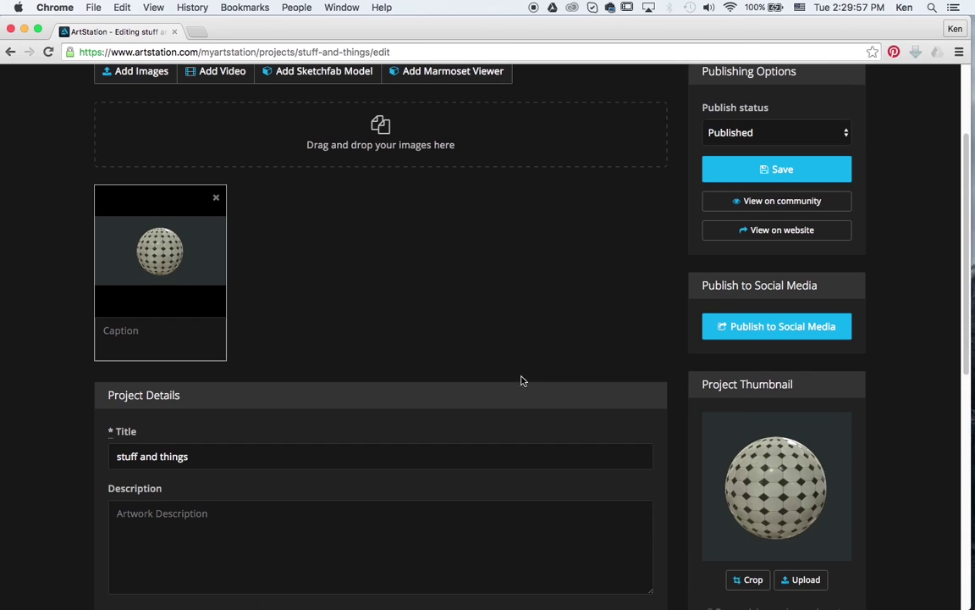
pyautogui.scroll(3, 500, 376)
pyautogui.scroll(-3, 481, 370)
pyautogui.scroll(3, 399, 336)
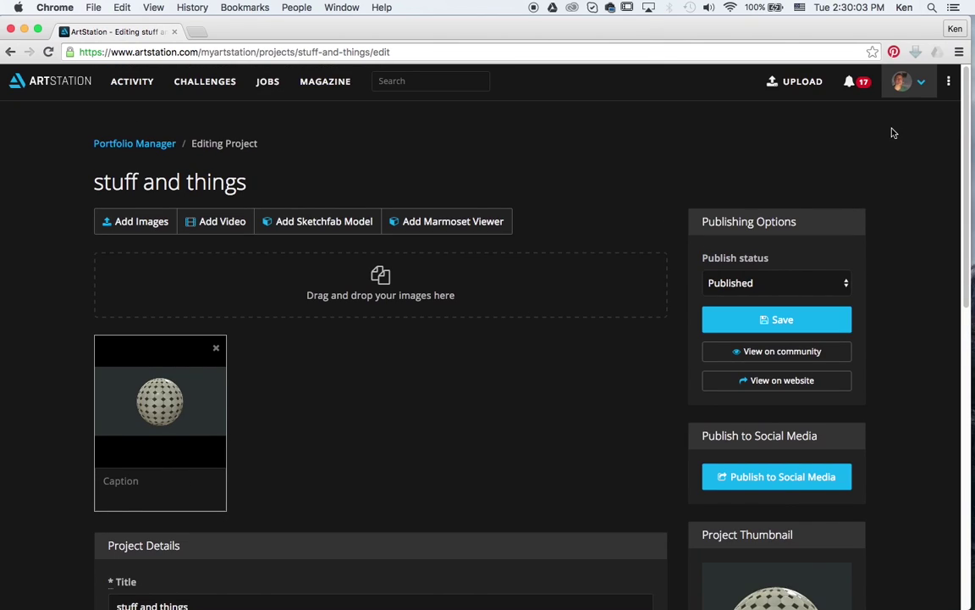
# Step: Open the 'stuff and things' artwork from your profile and rotate the sphere in the 3D viewer
pyautogui.click(906, 92)
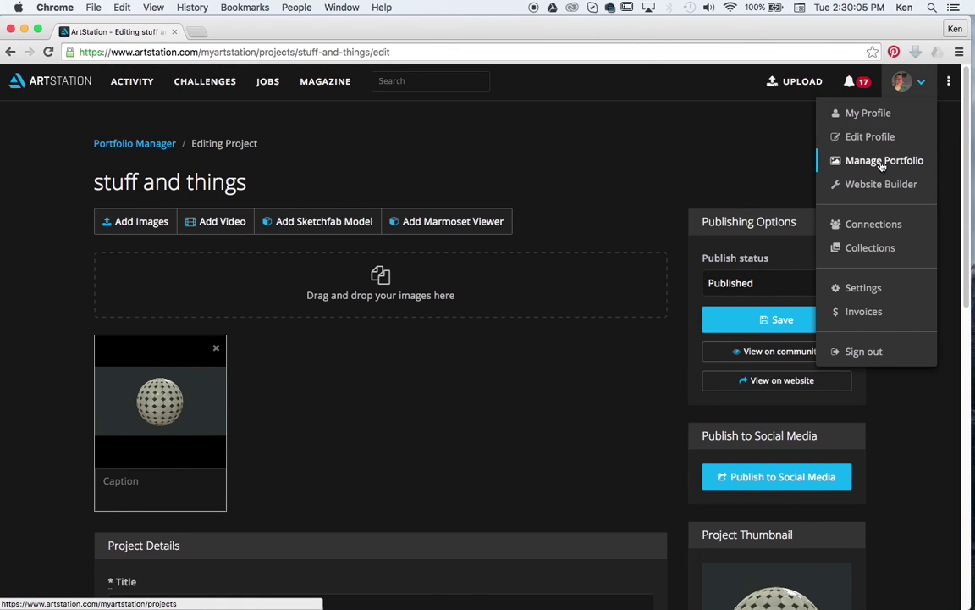
pyautogui.click(875, 124)
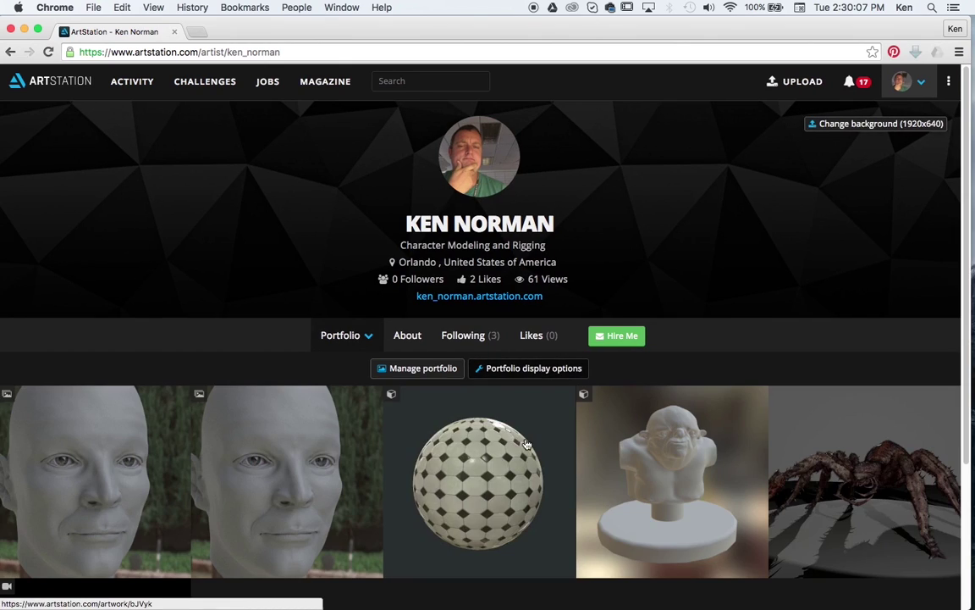
pyautogui.click(501, 461)
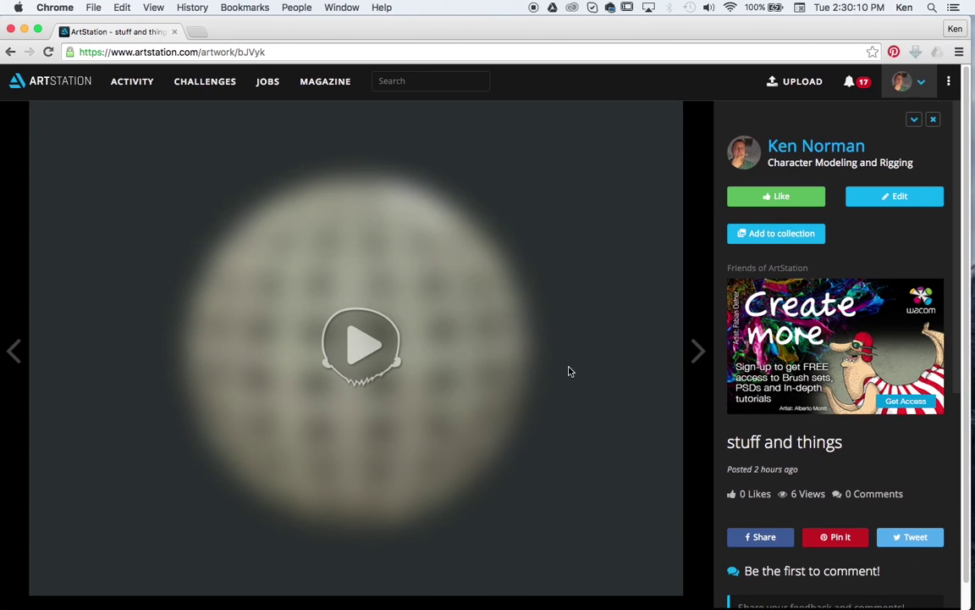
pyautogui.click(370, 364)
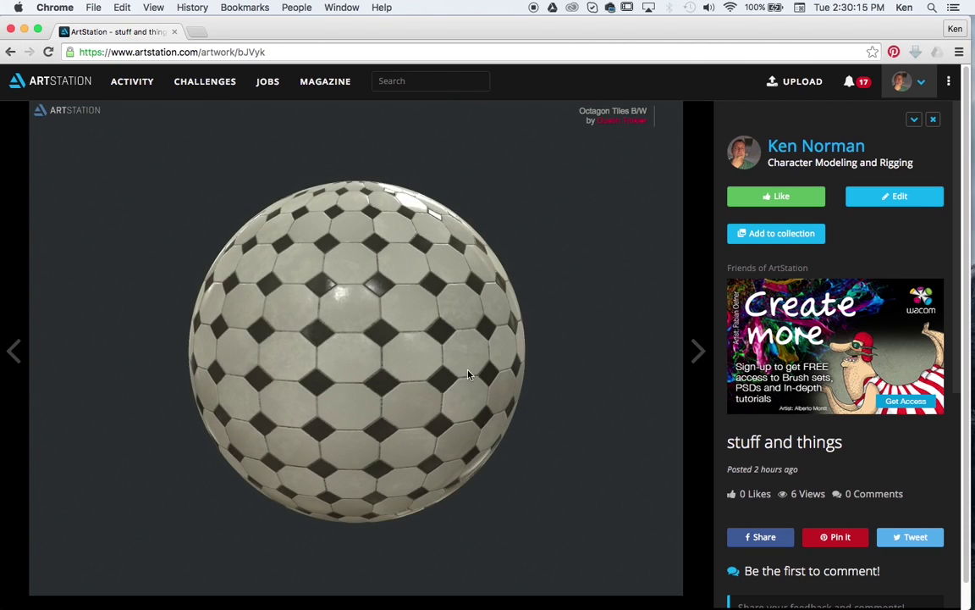
pyautogui.moveTo(469, 373); pyautogui.dragTo(503, 438)
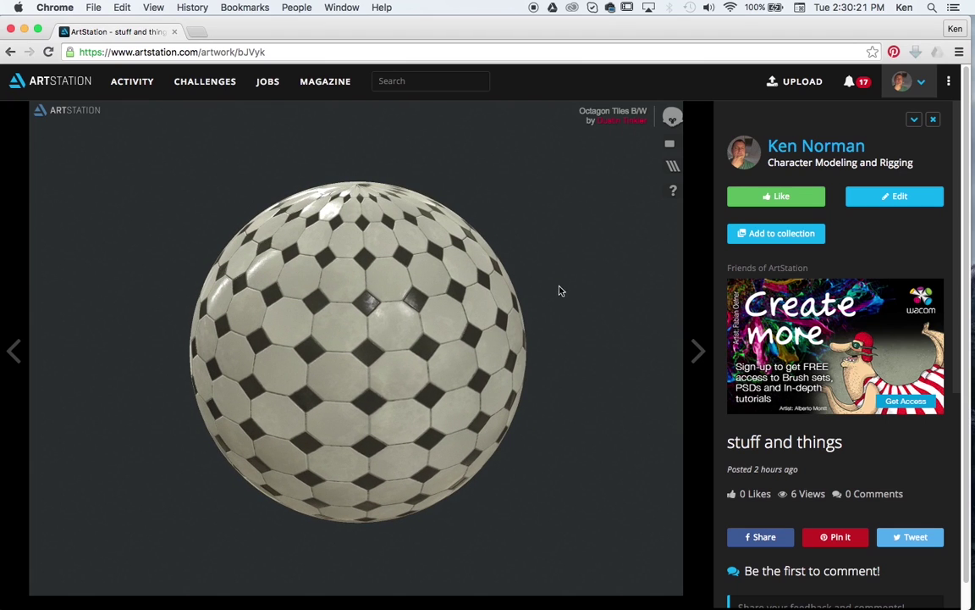
pyautogui.moveTo(426, 354); pyautogui.dragTo(498, 332)
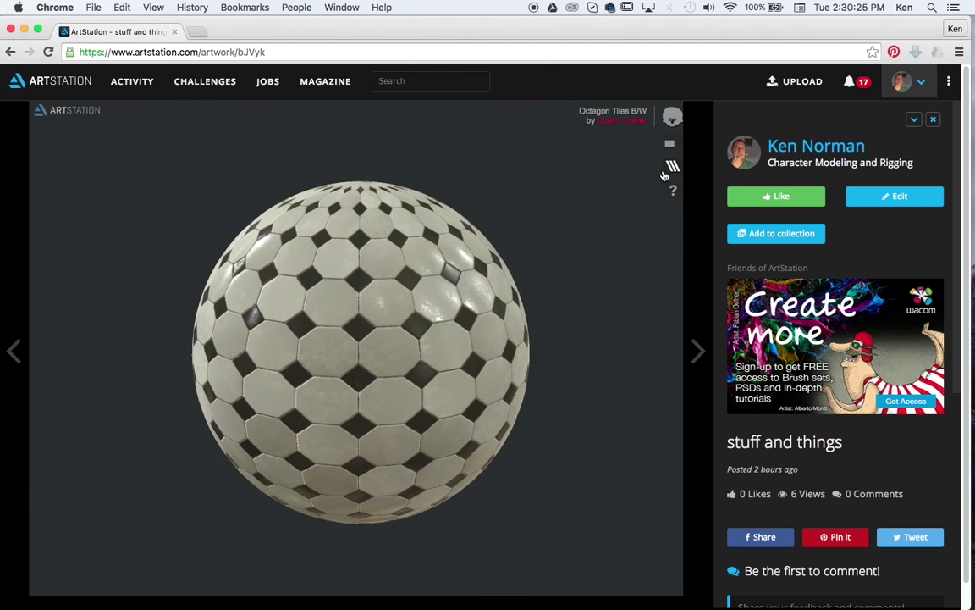
# Step: Split the sphere into material channels and show only its Topology wireframe
pyautogui.click(671, 166)
pyautogui.moveTo(484, 273)
pyautogui.mouseDown()
pyautogui.moveTo(428, 260)
pyautogui.moveTo(492, 289)
pyautogui.mouseUp()
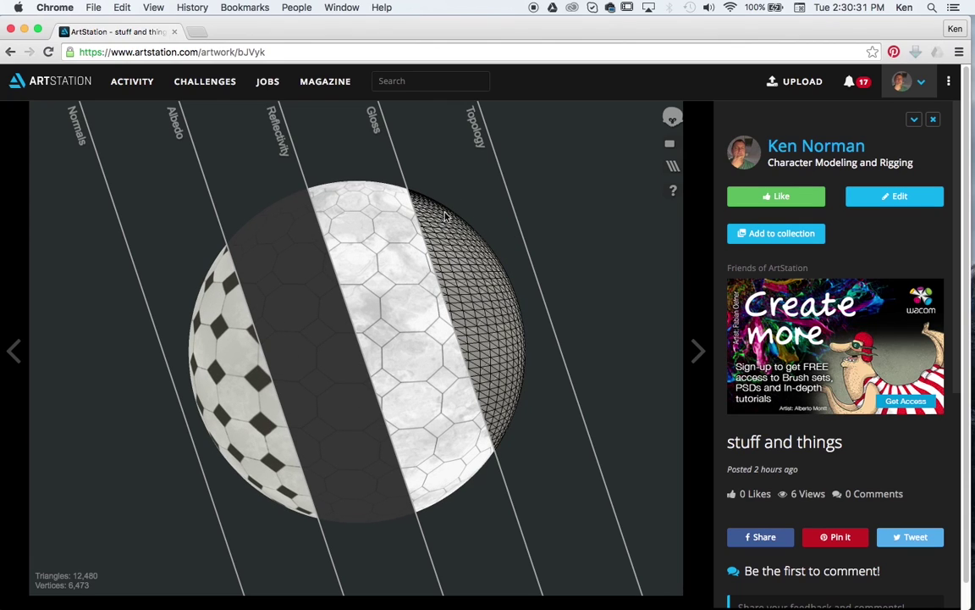
pyautogui.moveTo(431, 201); pyautogui.dragTo(530, 418)
pyautogui.click(520, 398)
pyautogui.moveTo(274, 326); pyautogui.dragTo(514, 383)
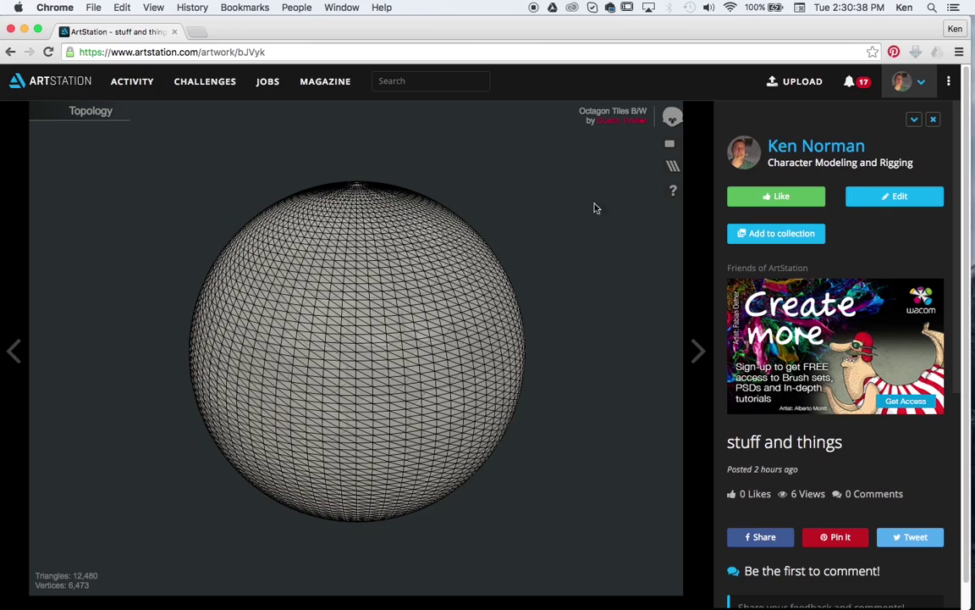
pyautogui.scroll(-5, 557, 298)
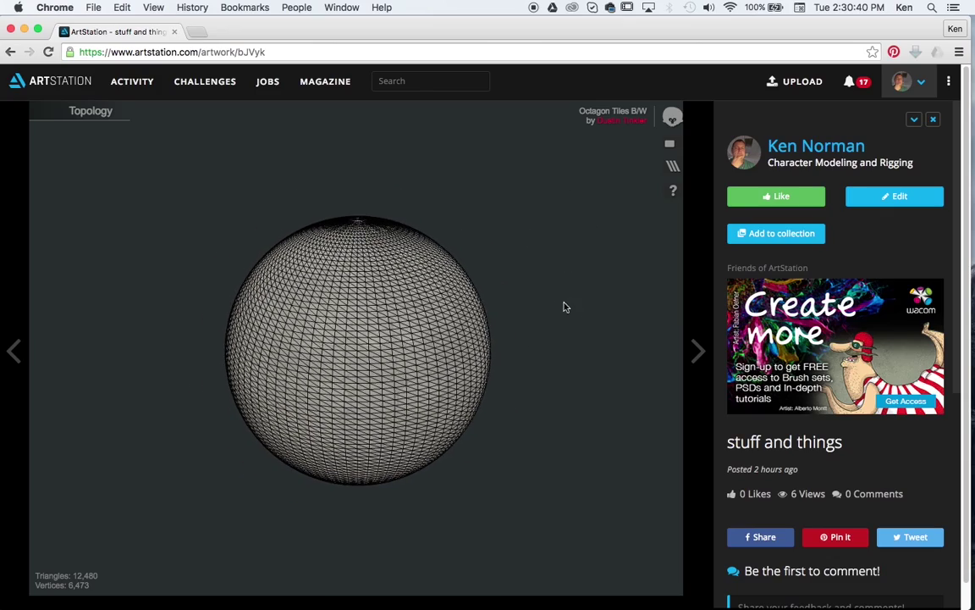
pyautogui.scroll(5, 541, 302)
pyautogui.scroll(-3, 541, 302)
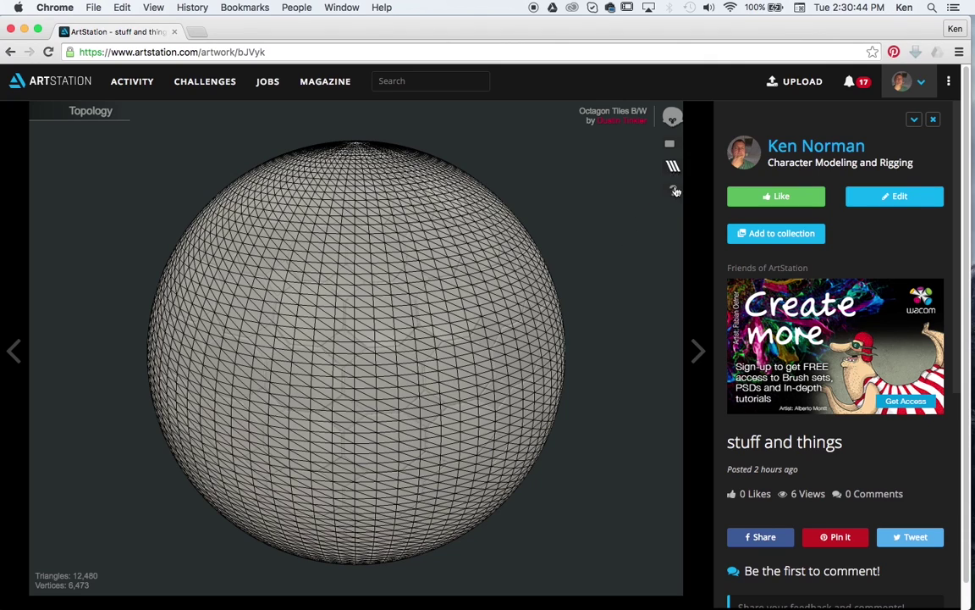
# Step: Open the CaveTroll_head artwork from your profile and orbit and zoom the bust in the 3D viewer
pyautogui.click(919, 85)
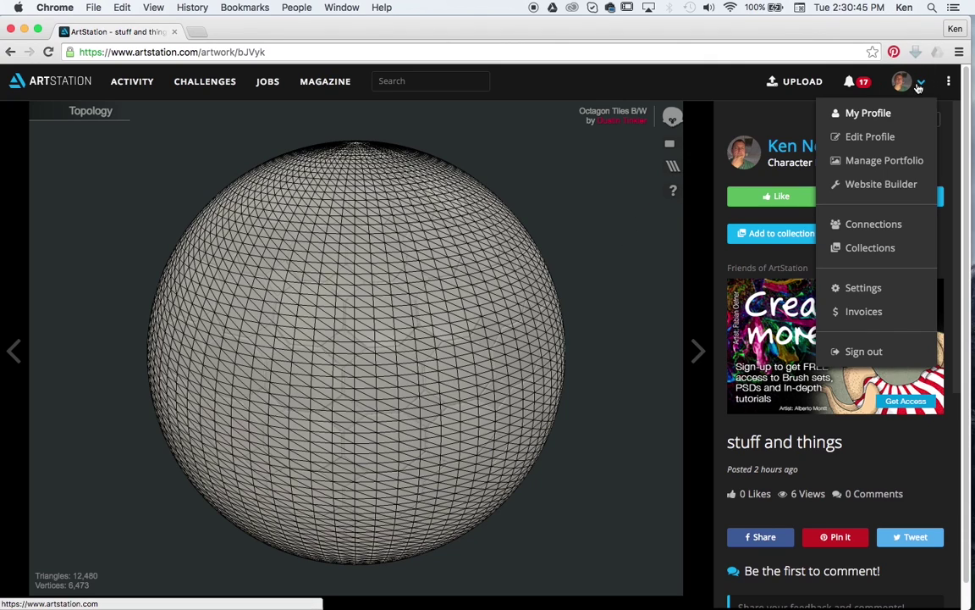
pyautogui.click(877, 112)
pyautogui.scroll(-2, 801, 252)
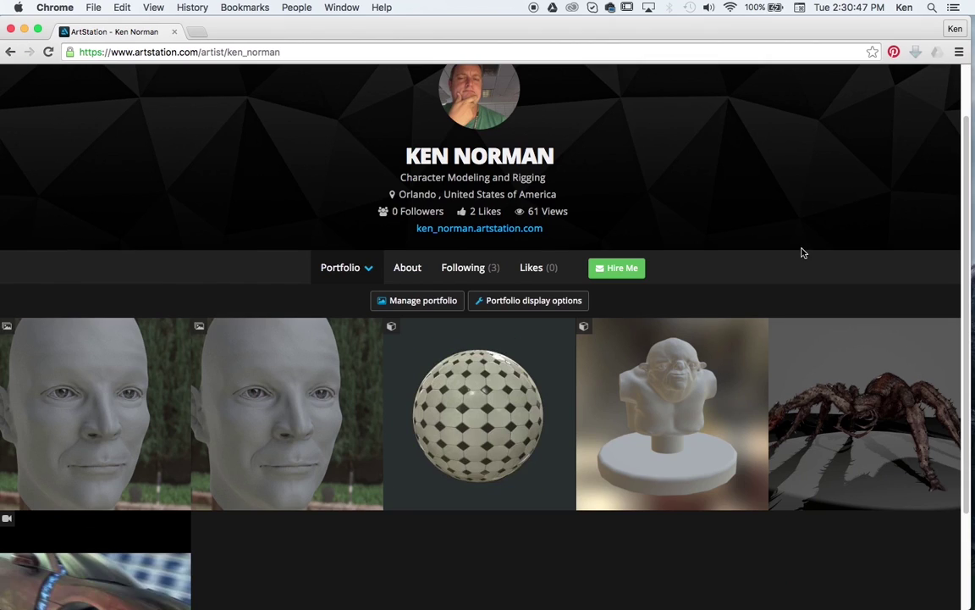
pyautogui.click(686, 387)
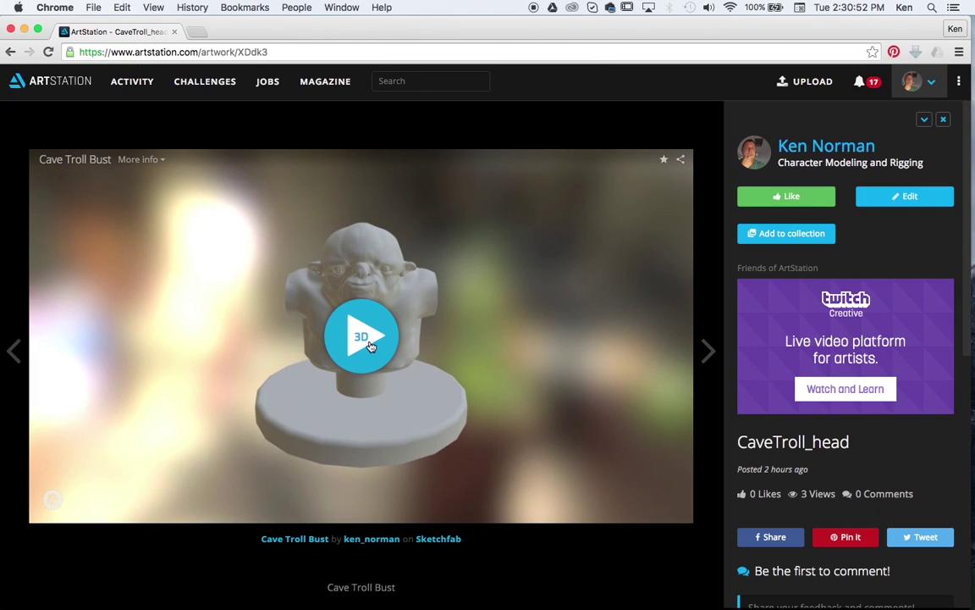
pyautogui.click(370, 343)
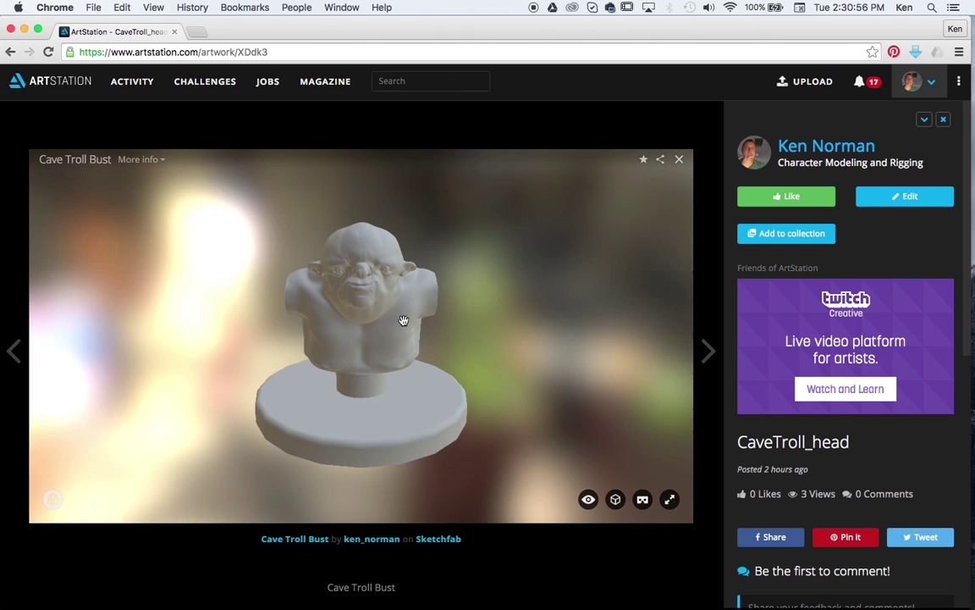
pyautogui.moveTo(492, 340)
pyautogui.mouseDown()
pyautogui.moveTo(472, 338)
pyautogui.moveTo(537, 329)
pyautogui.moveTo(324, 342)
pyautogui.moveTo(434, 339)
pyautogui.mouseUp()
pyautogui.scroll(5, 433, 330)
pyautogui.scroll(-4, 470, 323)
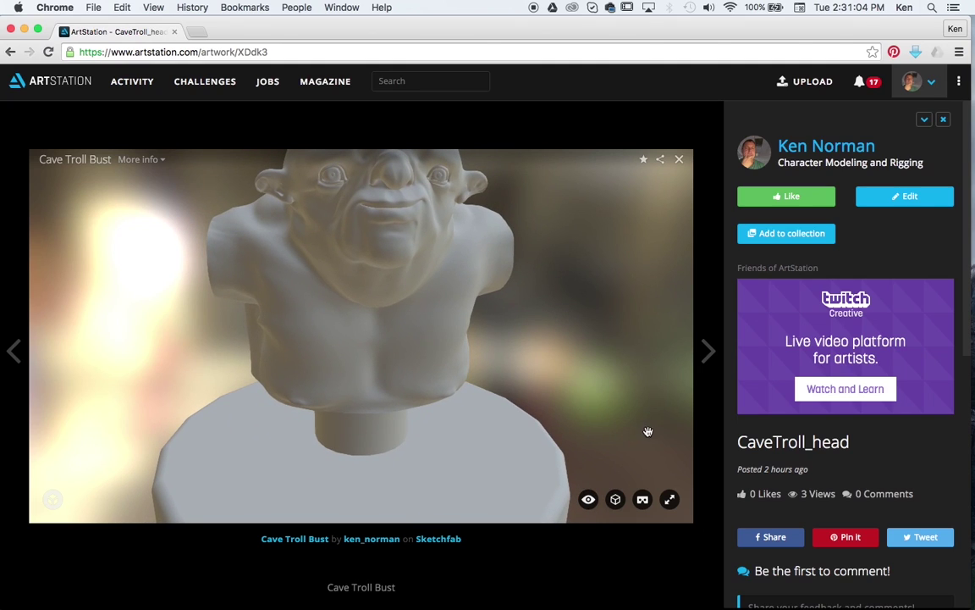
# Step: Overlay a green wireframe on the bust, inspect the mesh, then advance to spider-3D
pyautogui.click(616, 501)
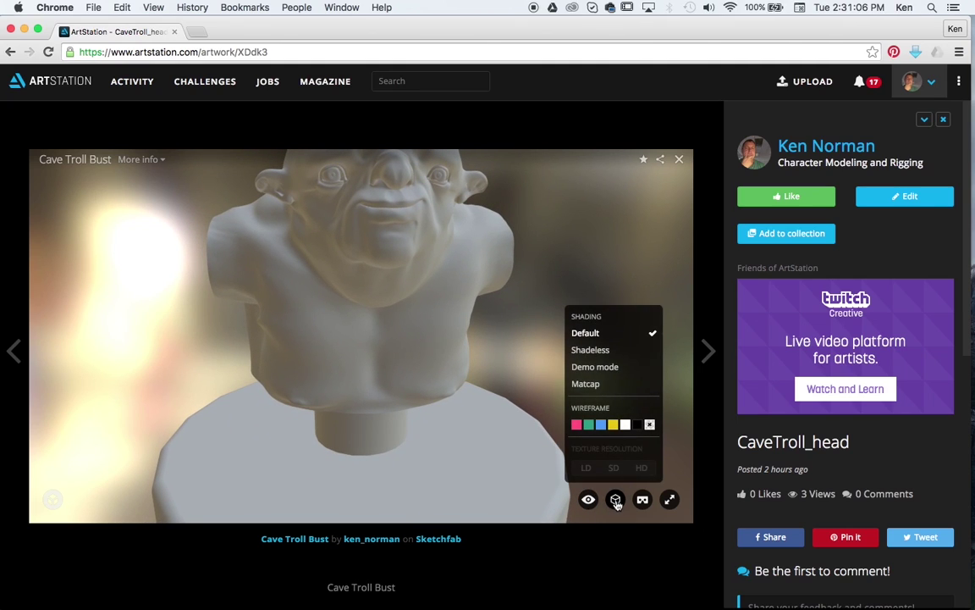
pyautogui.click(589, 425)
pyautogui.moveTo(587, 427); pyautogui.dragTo(507, 377)
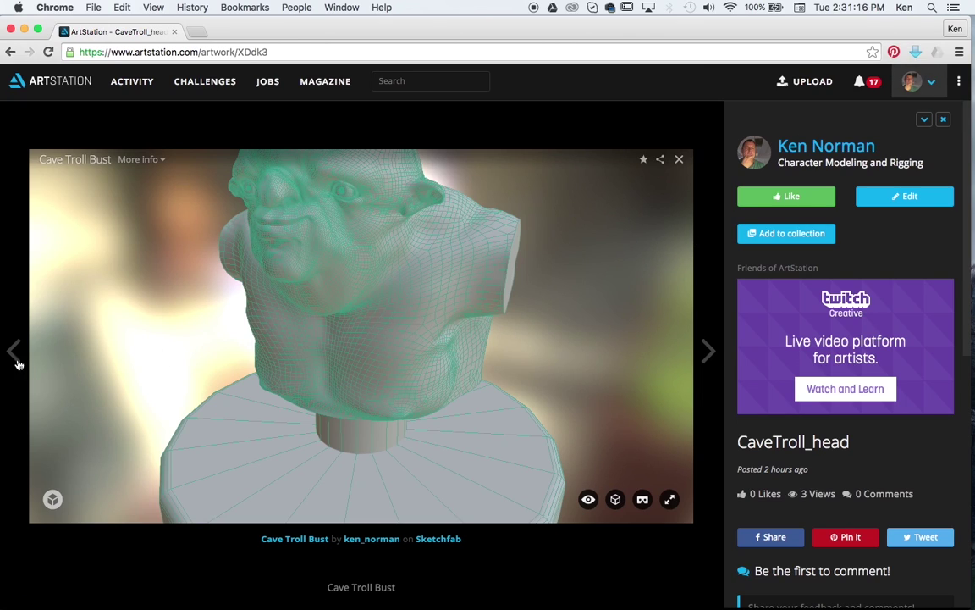
pyautogui.click(708, 349)
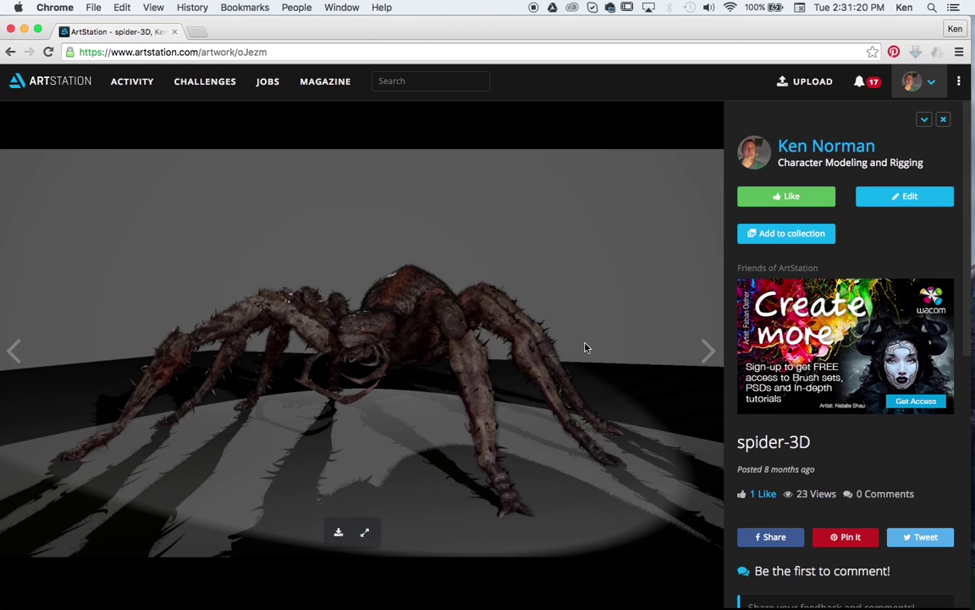
# Step: Open Website Builder from the account menu and review its General and Colors settings
pyautogui.click(934, 85)
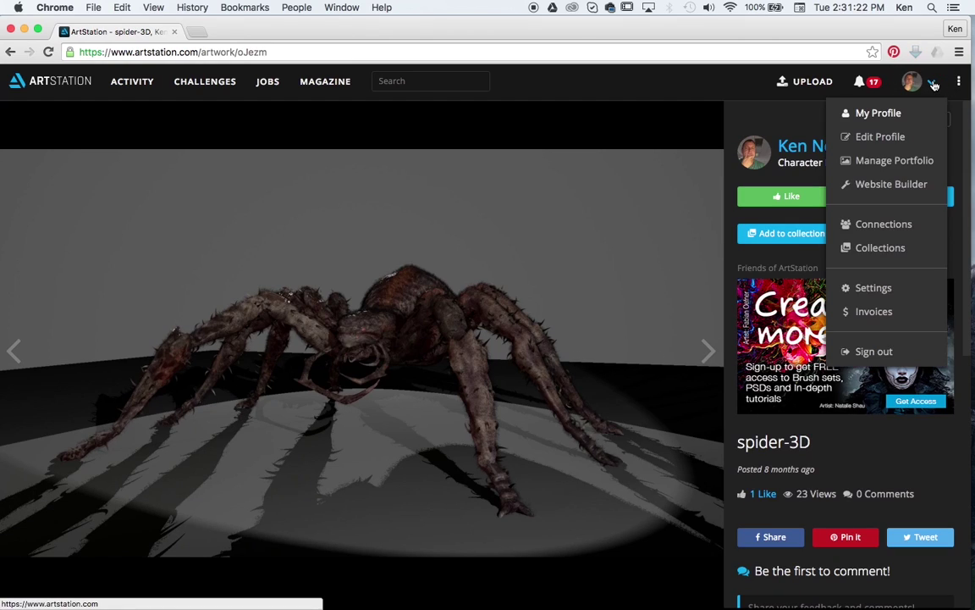
pyautogui.click(877, 186)
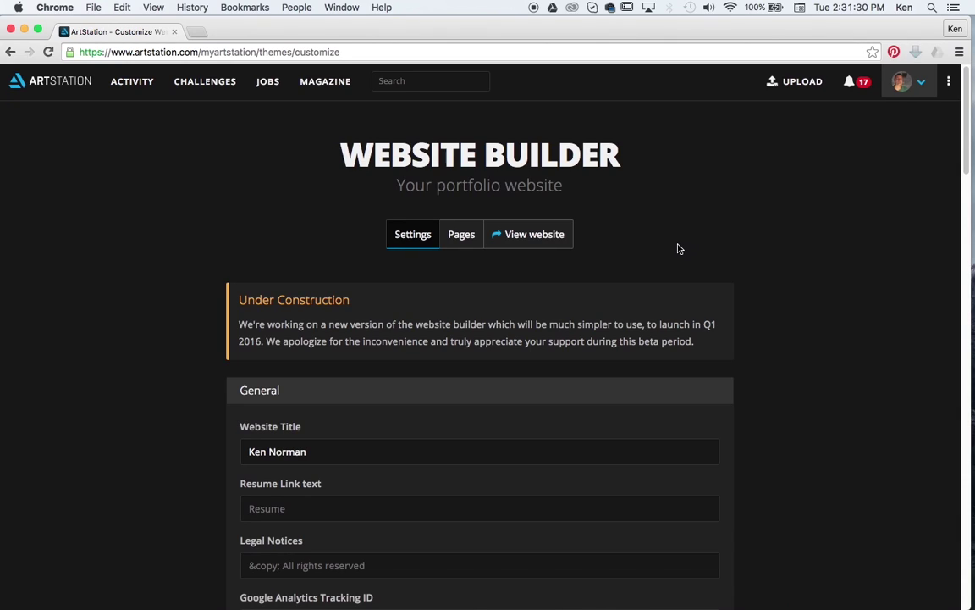
pyautogui.scroll(-5, 687, 242)
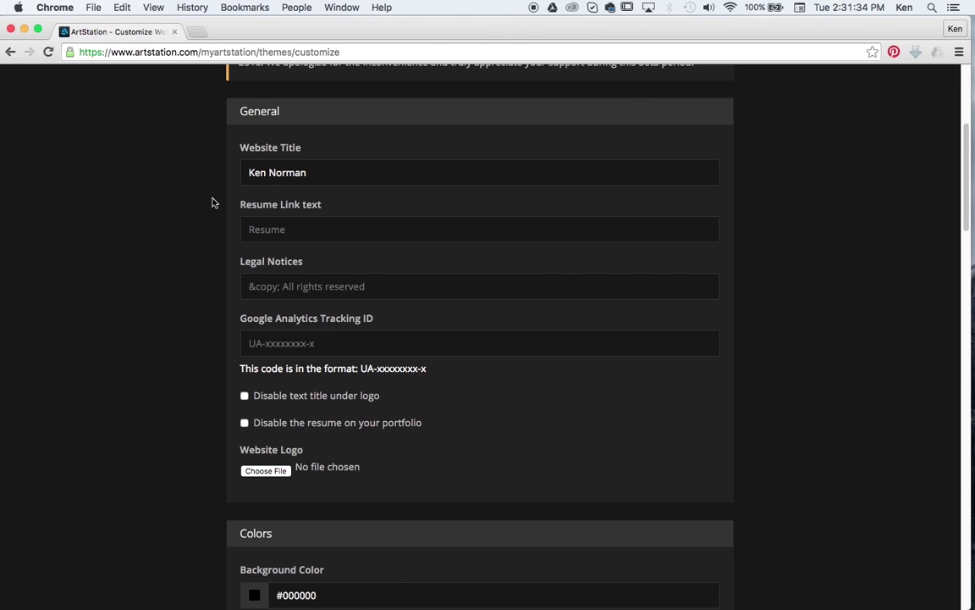
pyautogui.scroll(-3, 179, 207)
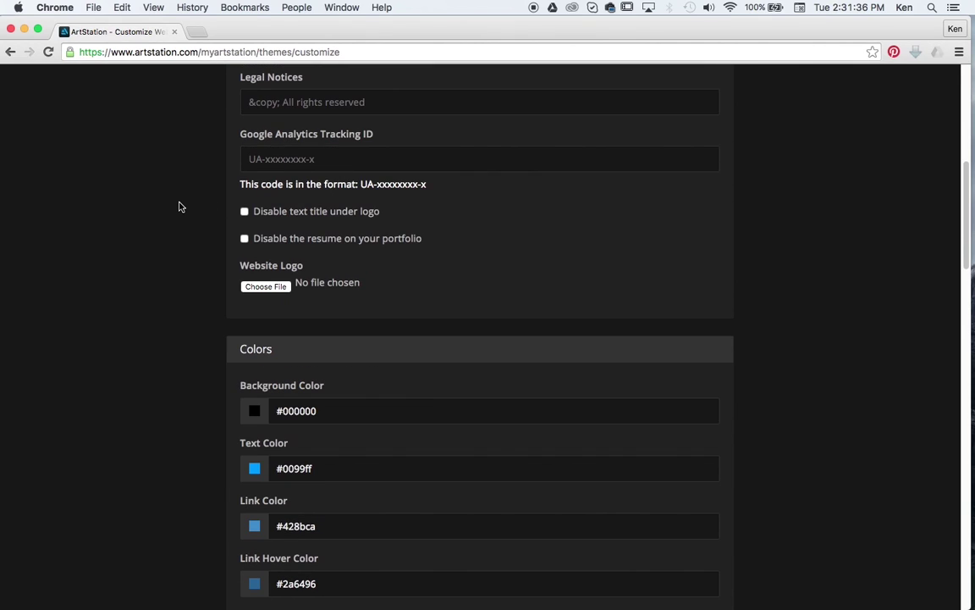
pyautogui.scroll(-2, 213, 338)
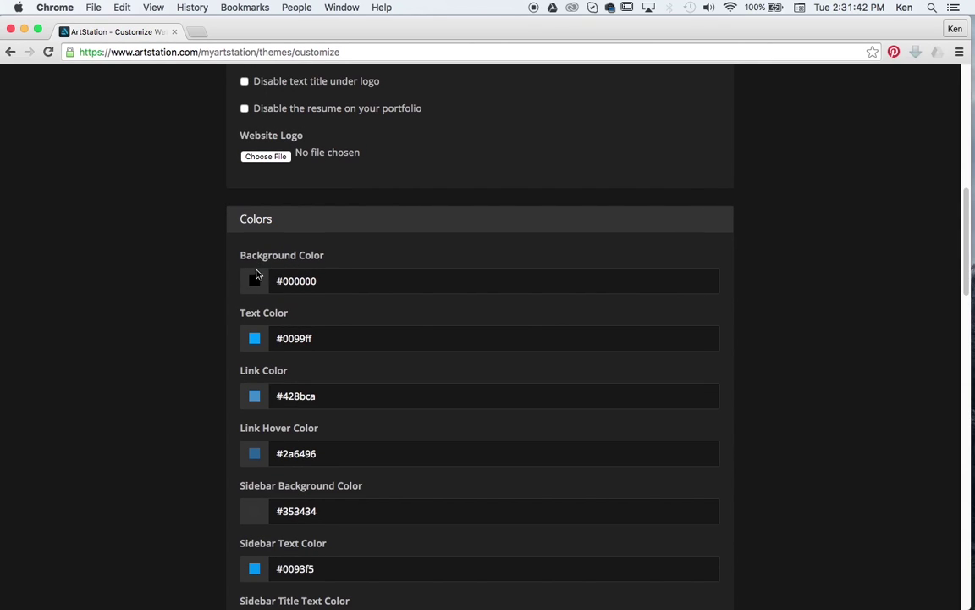
pyautogui.scroll(10, 188, 433)
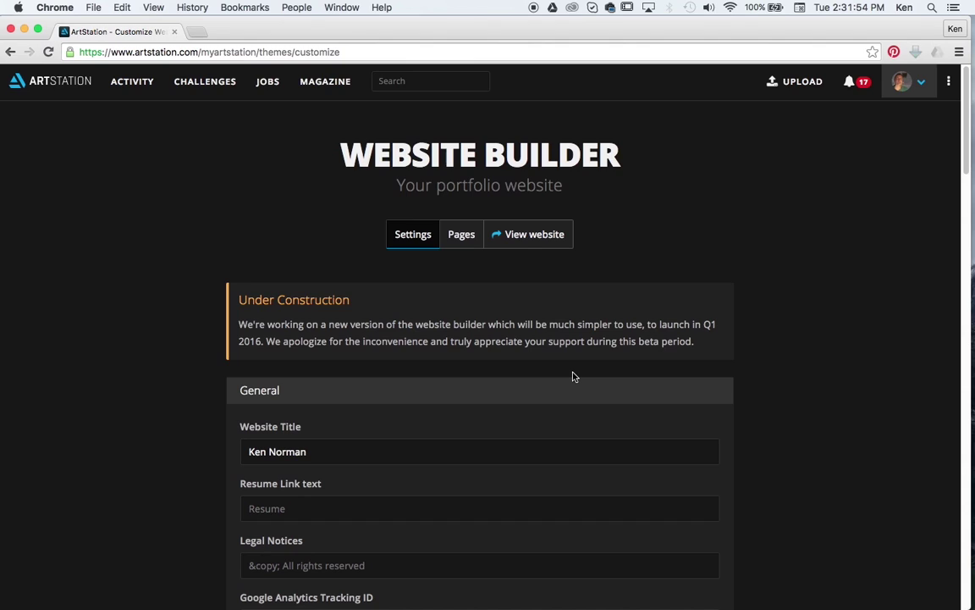
# Step: Open the Home page editor from the Pages list and review its video block
pyautogui.click(463, 239)
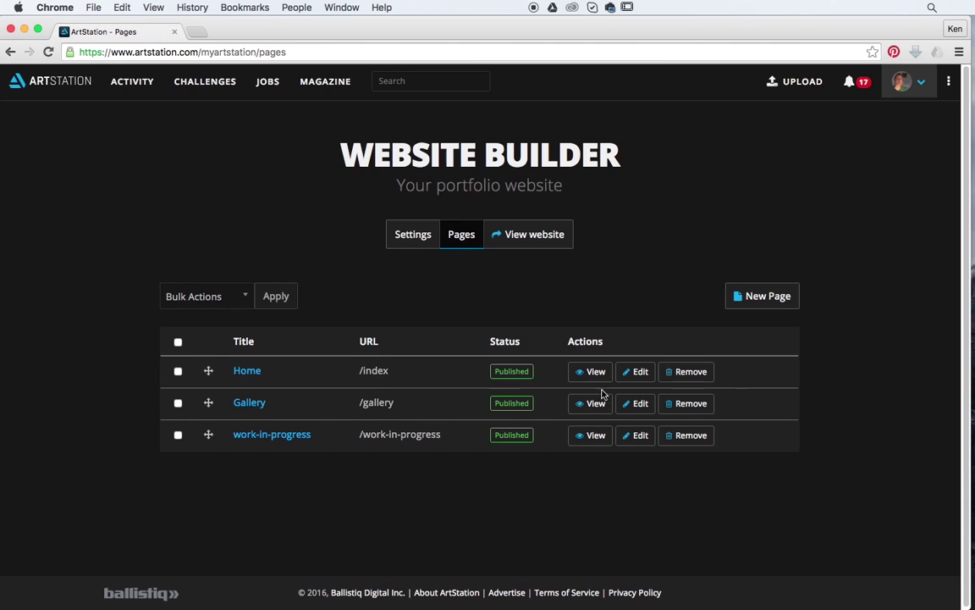
pyautogui.click(646, 372)
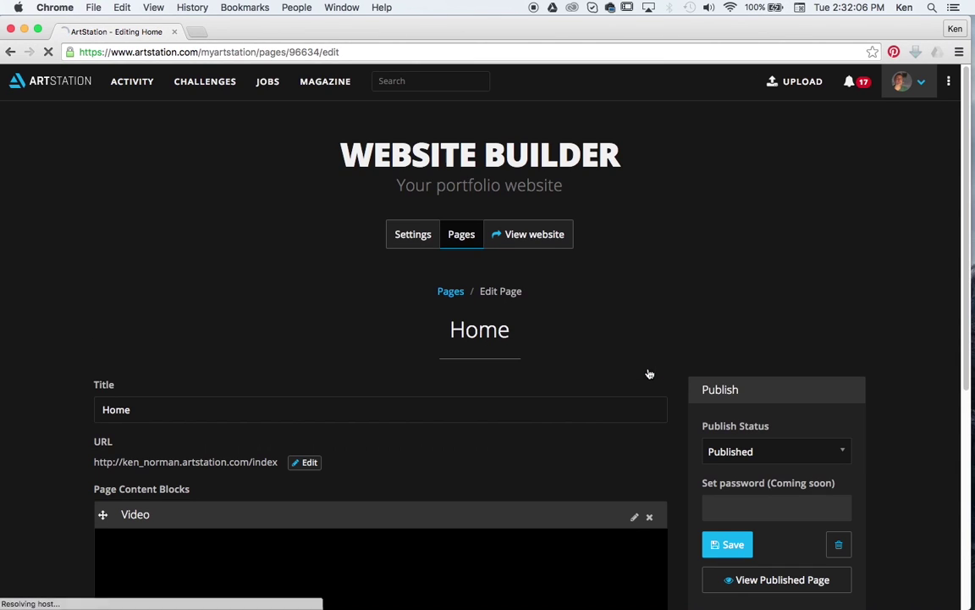
pyautogui.scroll(-3, 643, 359)
pyautogui.scroll(-5, 642, 347)
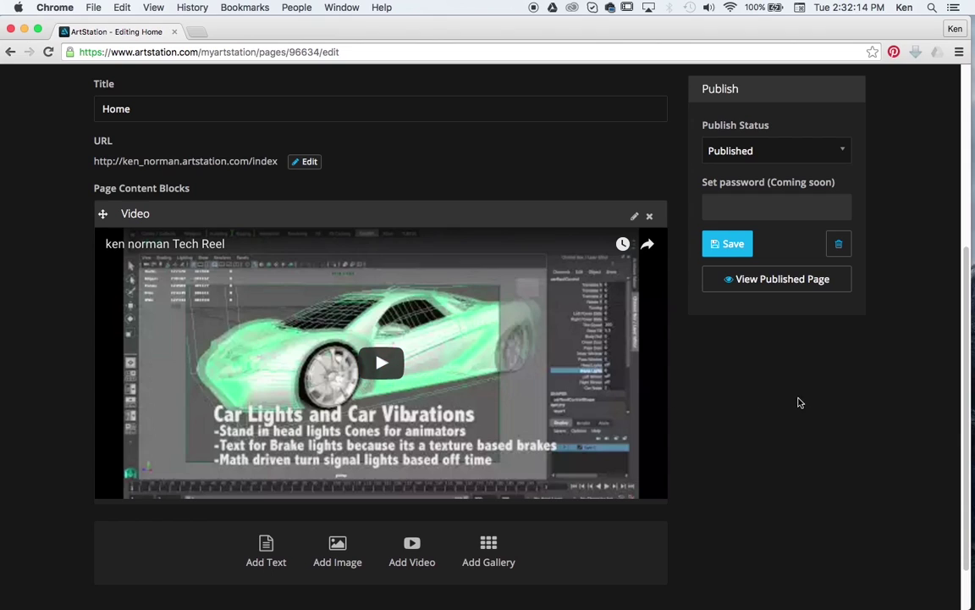
pyautogui.scroll(1, 767, 409)
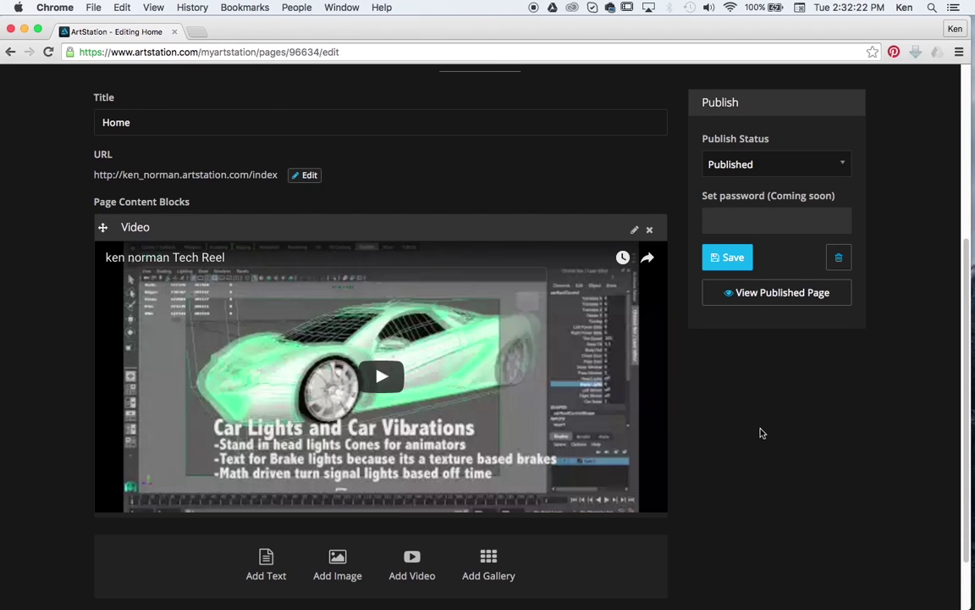
pyautogui.scroll(2, 761, 432)
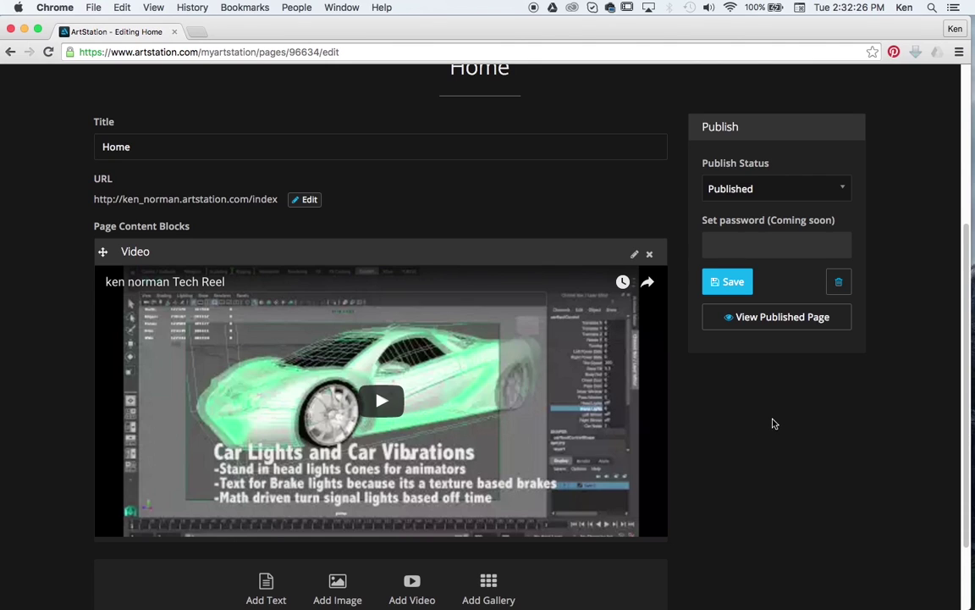
pyautogui.scroll(2, 773, 423)
pyautogui.scroll(10, 734, 359)
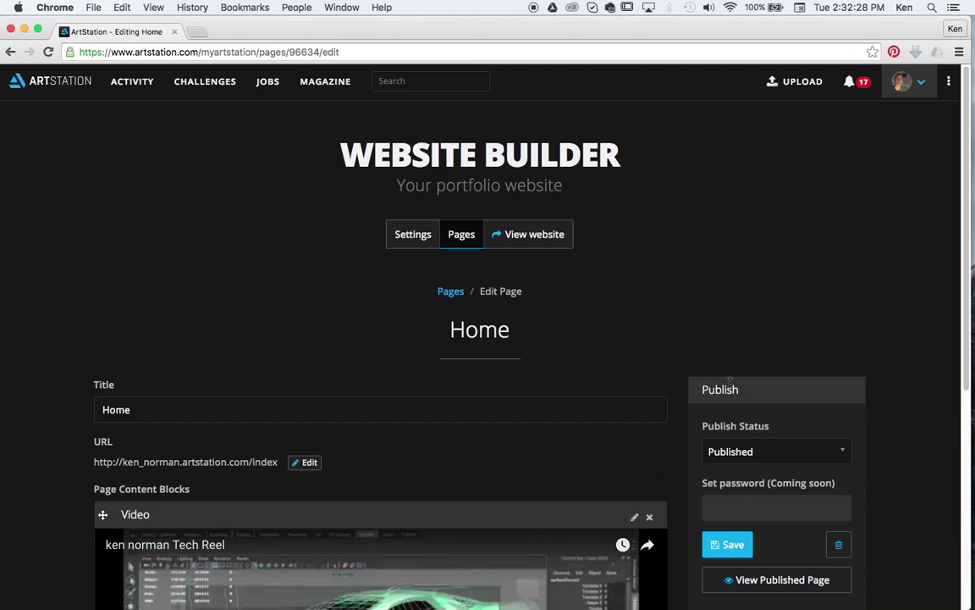
pyautogui.click(455, 245)
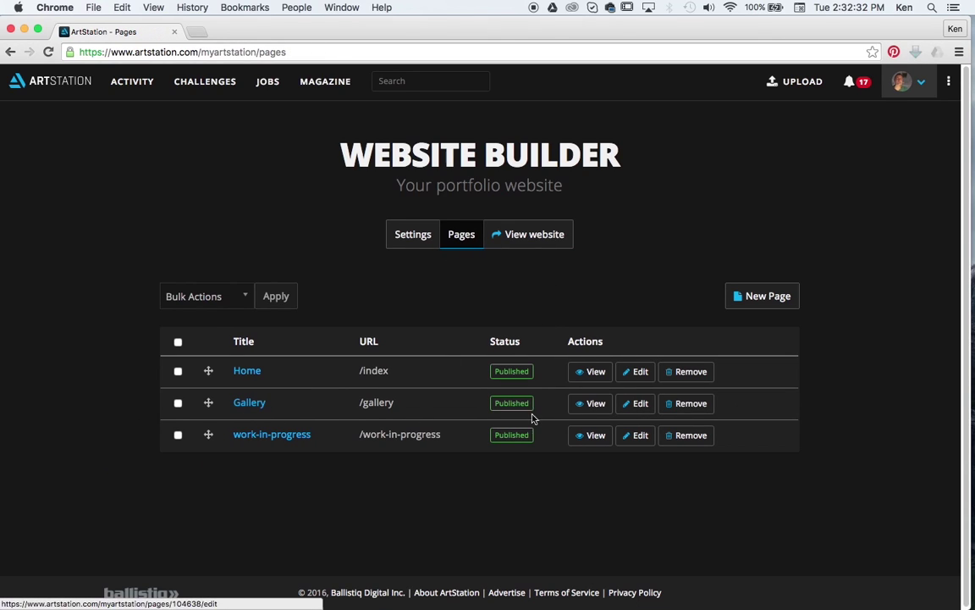
pyautogui.click(642, 404)
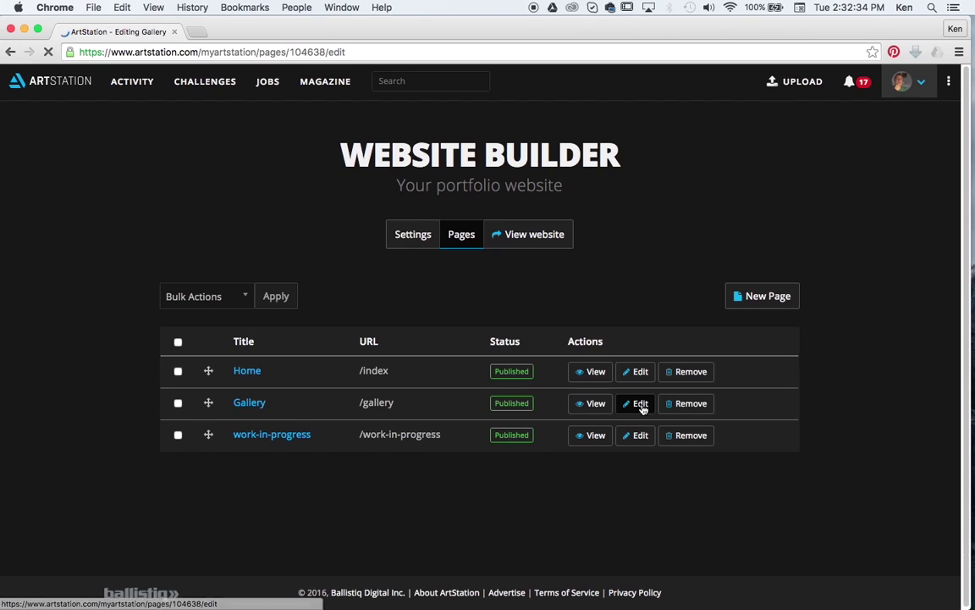
pyautogui.scroll(-3, 646, 405)
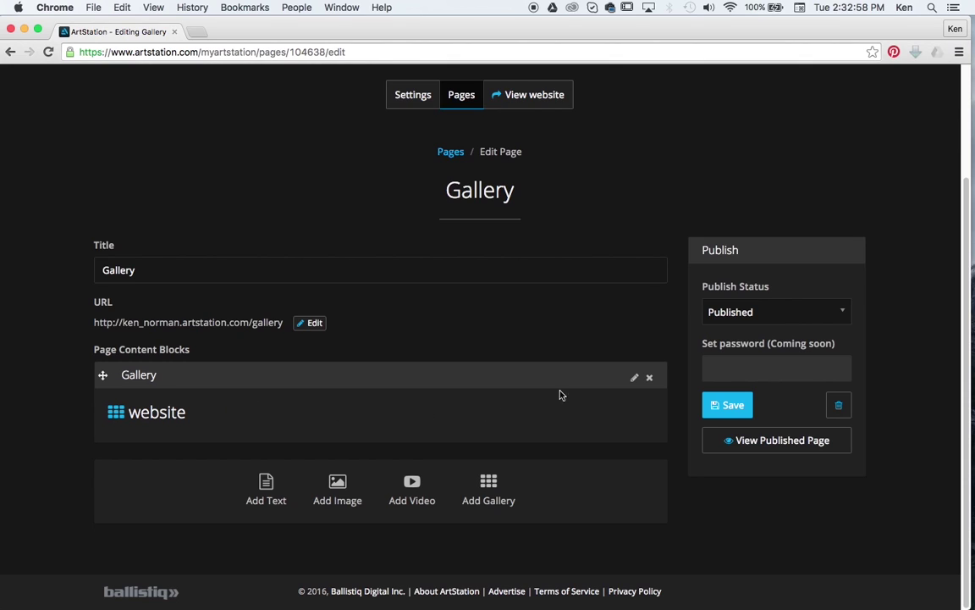
# Step: Go back to the website pages list and open the work-in-progress page for editing
pyautogui.click(462, 95)
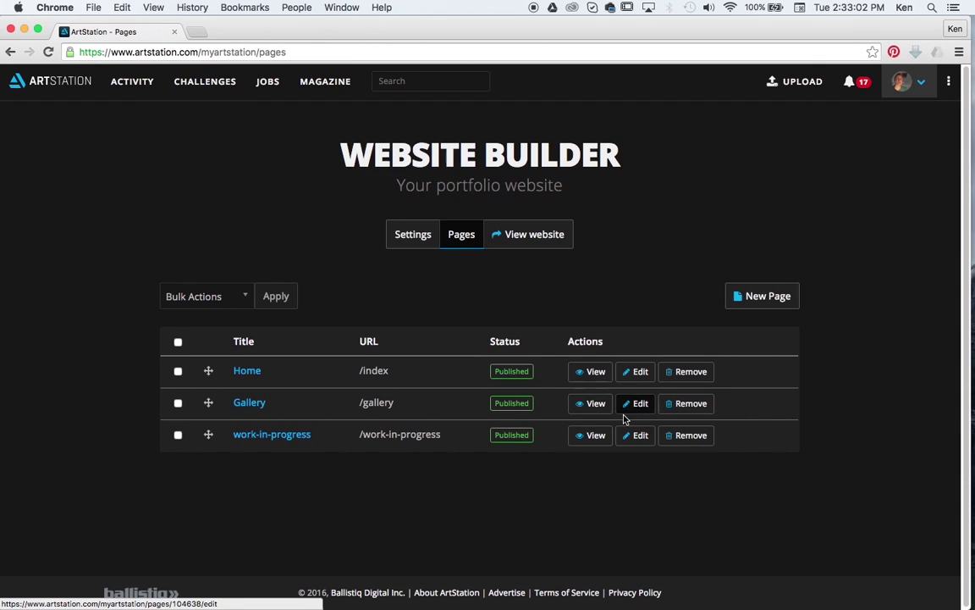
pyautogui.click(641, 436)
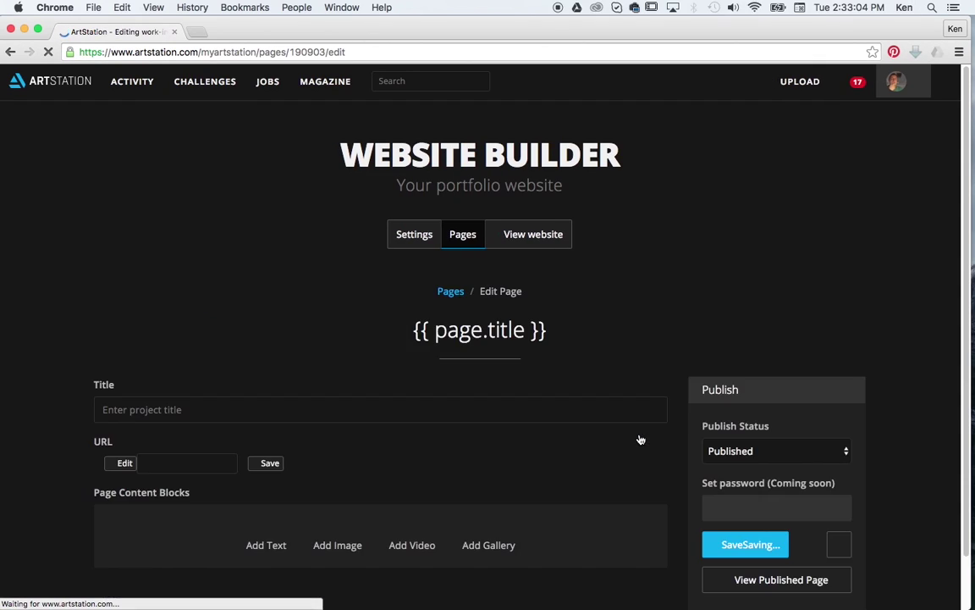
pyautogui.scroll(-2, 584, 407)
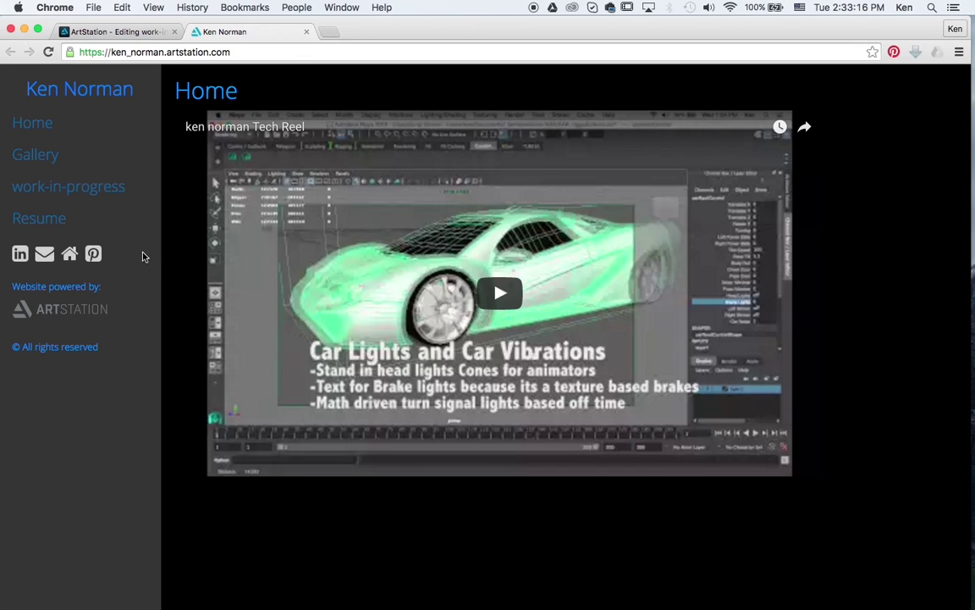
# Step: View the live site's Gallery, work-in-progress, Resume and Home pages, ending on Gallery
pyautogui.click(52, 155)
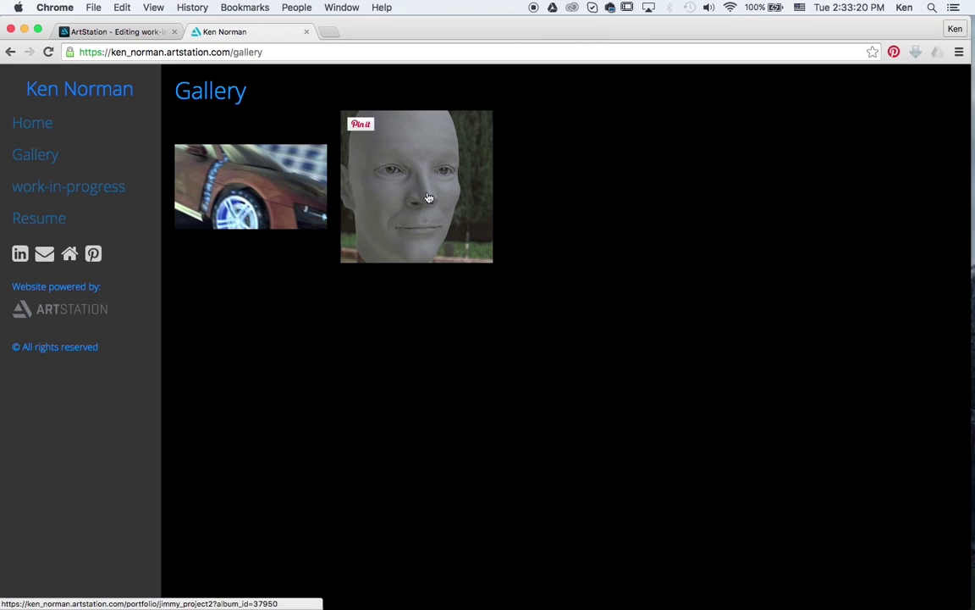
pyautogui.click(100, 194)
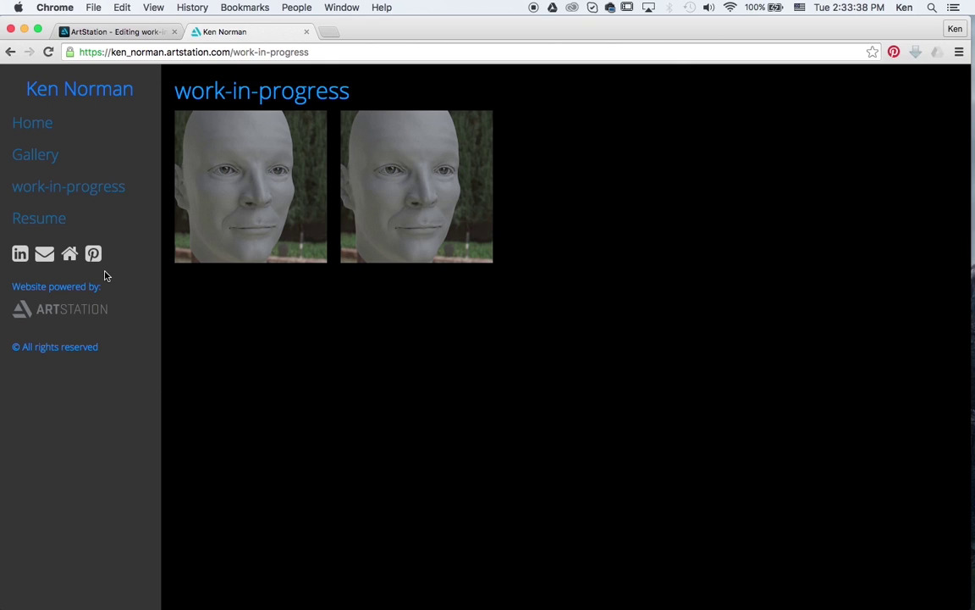
pyautogui.click(47, 229)
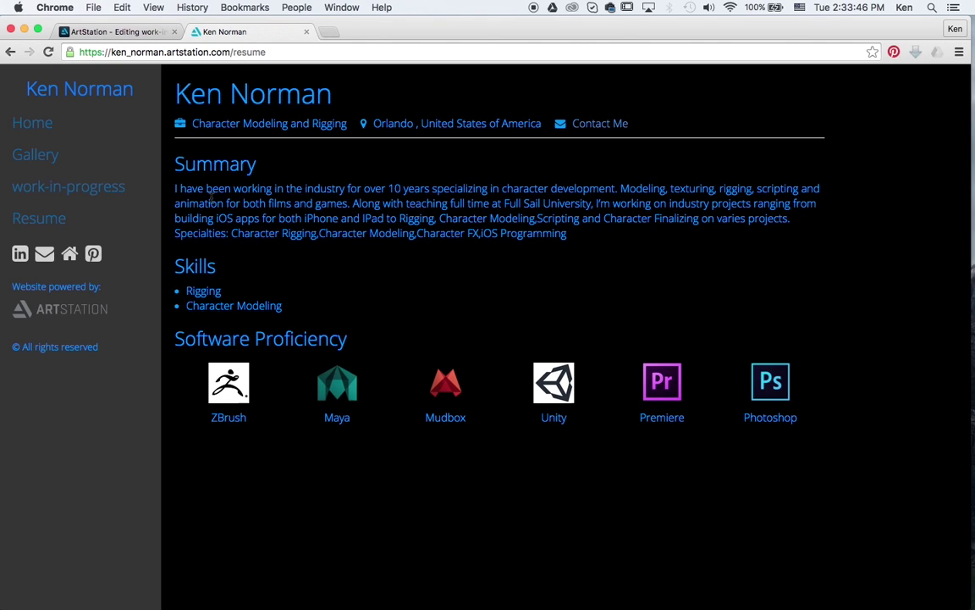
pyautogui.click(49, 157)
pyautogui.click(47, 134)
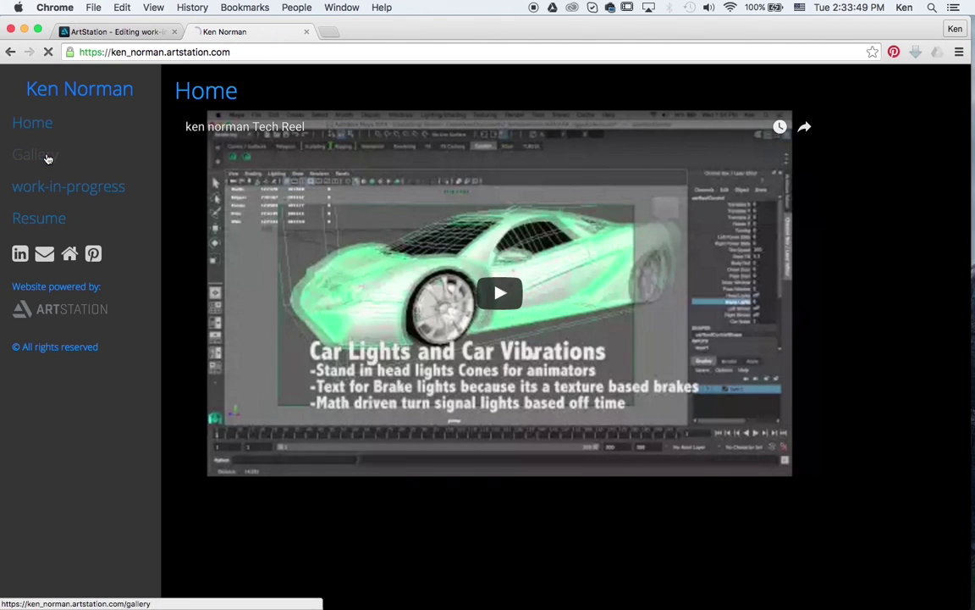
pyautogui.click(37, 154)
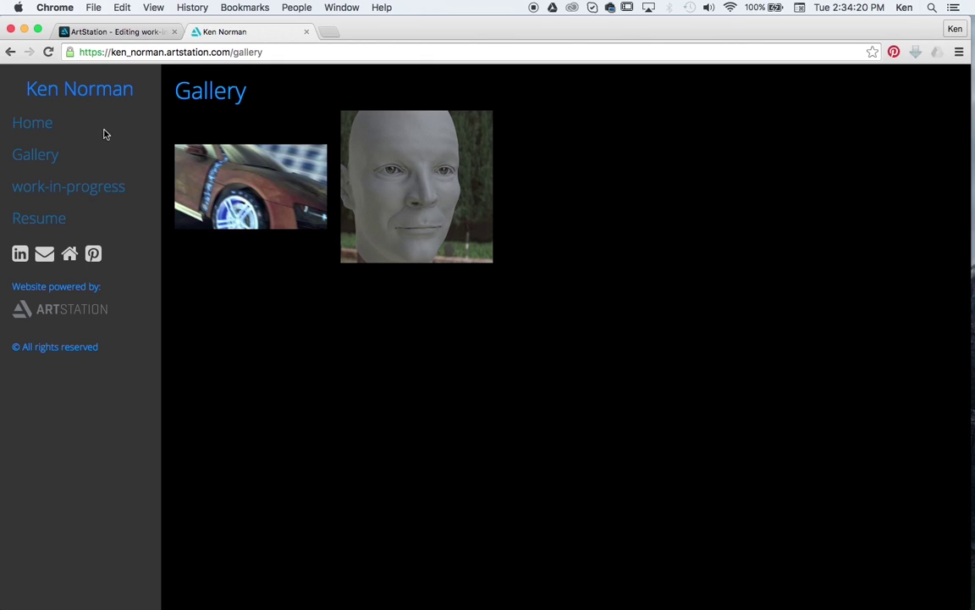
# Step: Close the live website tab and open My Profile from the avatar menu
pyautogui.click(306, 33)
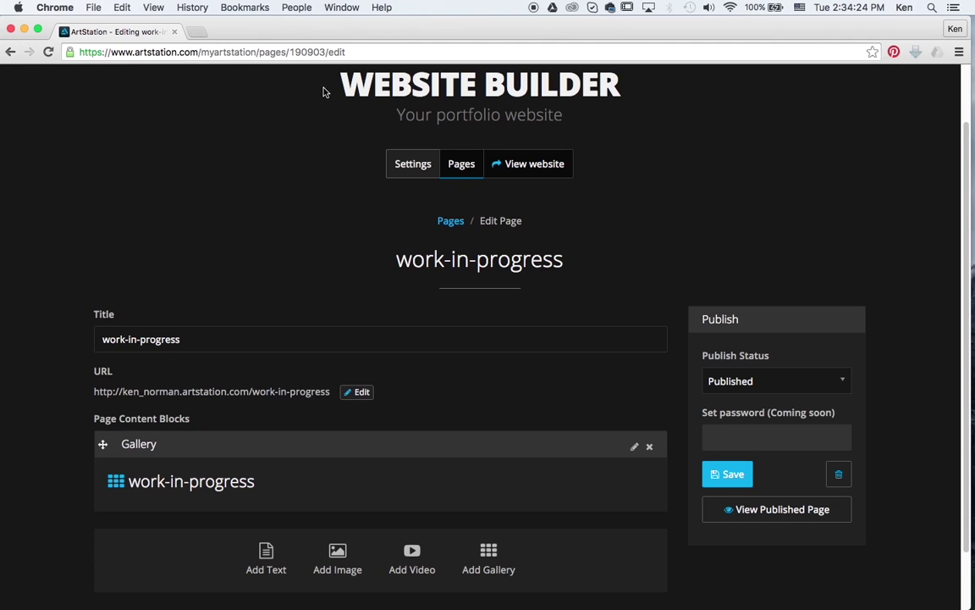
pyautogui.scroll(2, 815, 174)
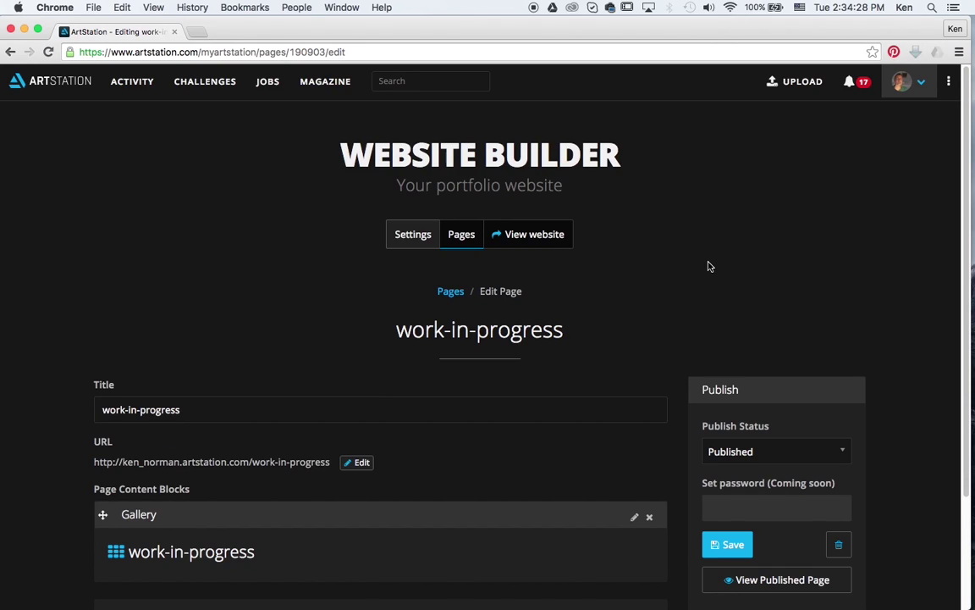
pyautogui.moveTo(902, 81)
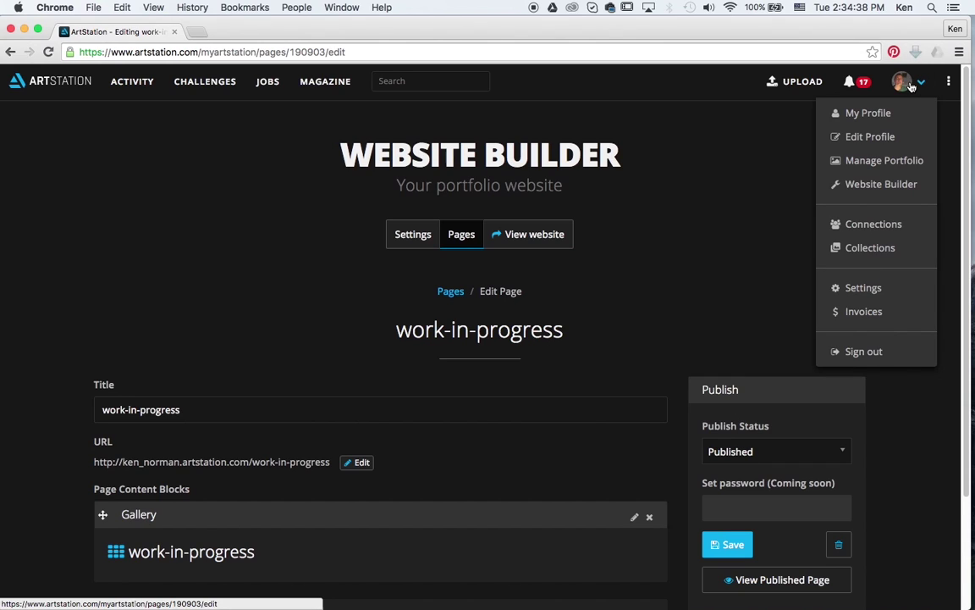
pyautogui.click(837, 113)
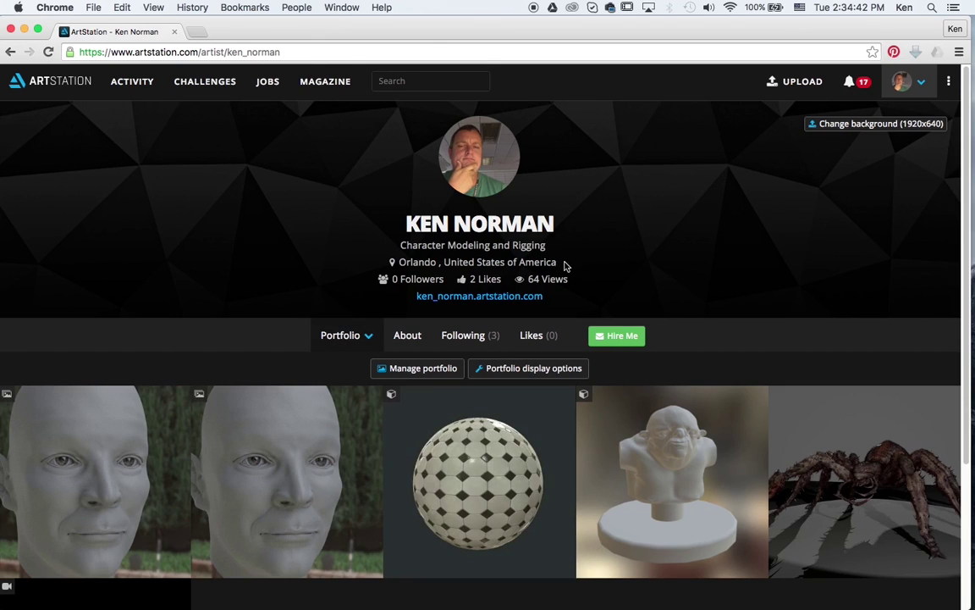
# Step: Open the second artist in the profile's Following list
pyautogui.click(471, 337)
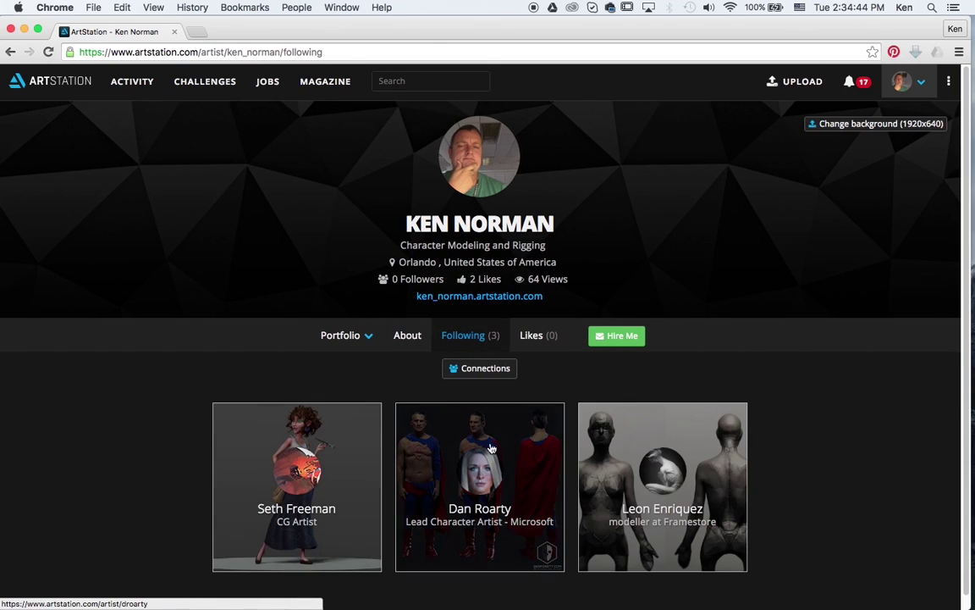
pyautogui.click(530, 441)
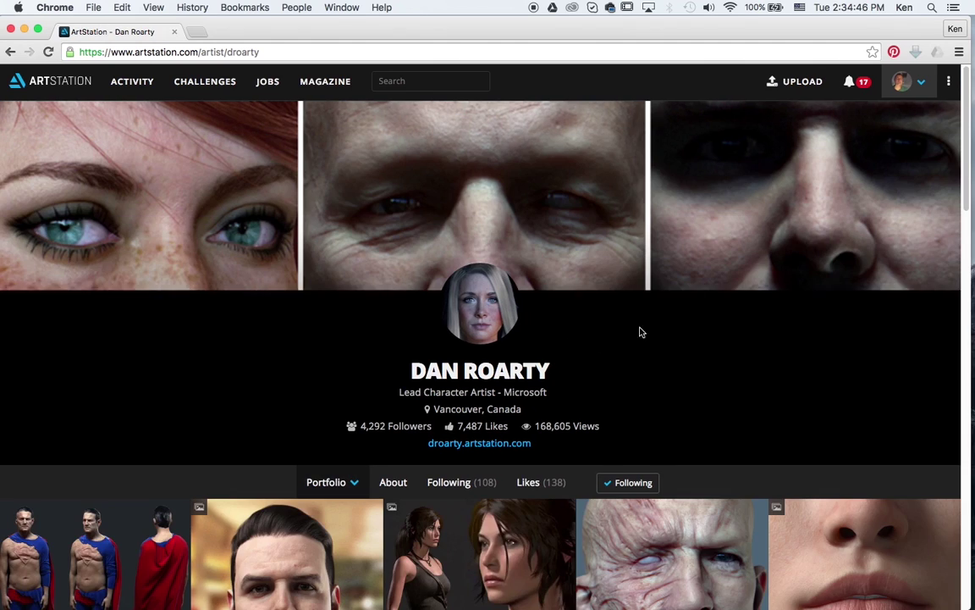
pyautogui.scroll(-3, 648, 329)
# Step: Open the artist's 'Lara - Rise of the Tomb Raider' artwork and browse its images and comments
pyautogui.click(521, 417)
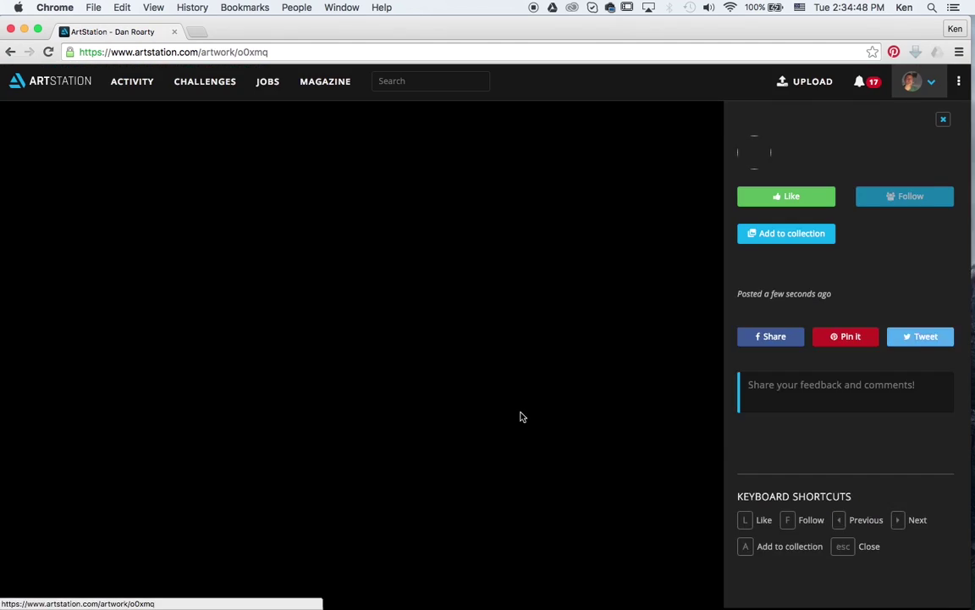
pyautogui.scroll(-10, 572, 286)
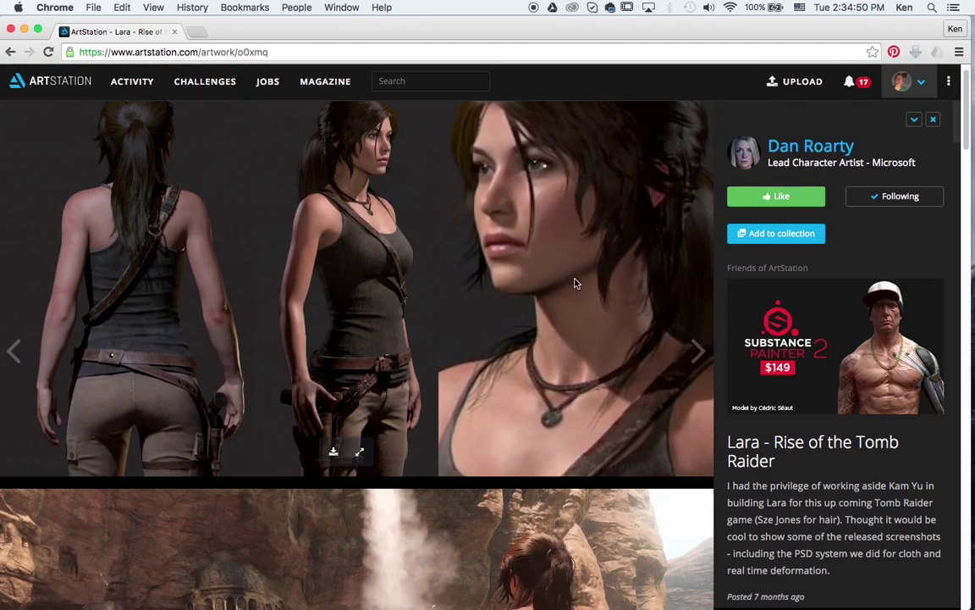
pyautogui.scroll(-10, 574, 283)
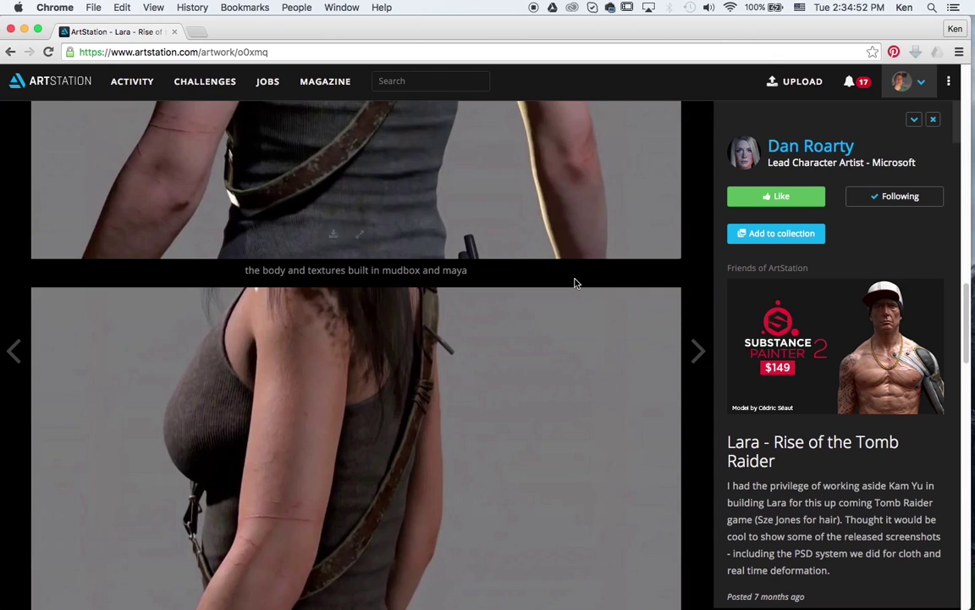
pyautogui.scroll(-7, 574, 283)
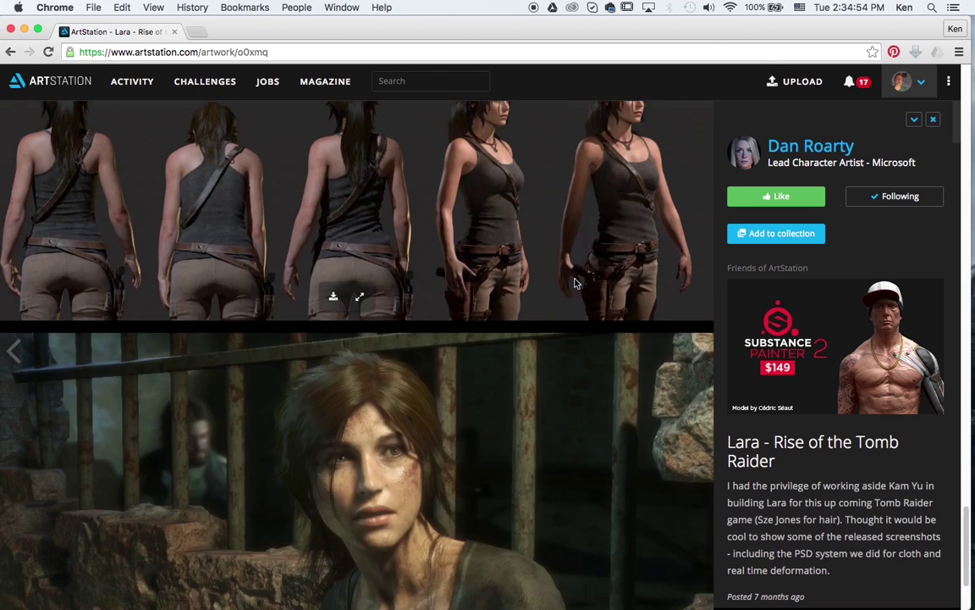
pyautogui.scroll(-2, 863, 499)
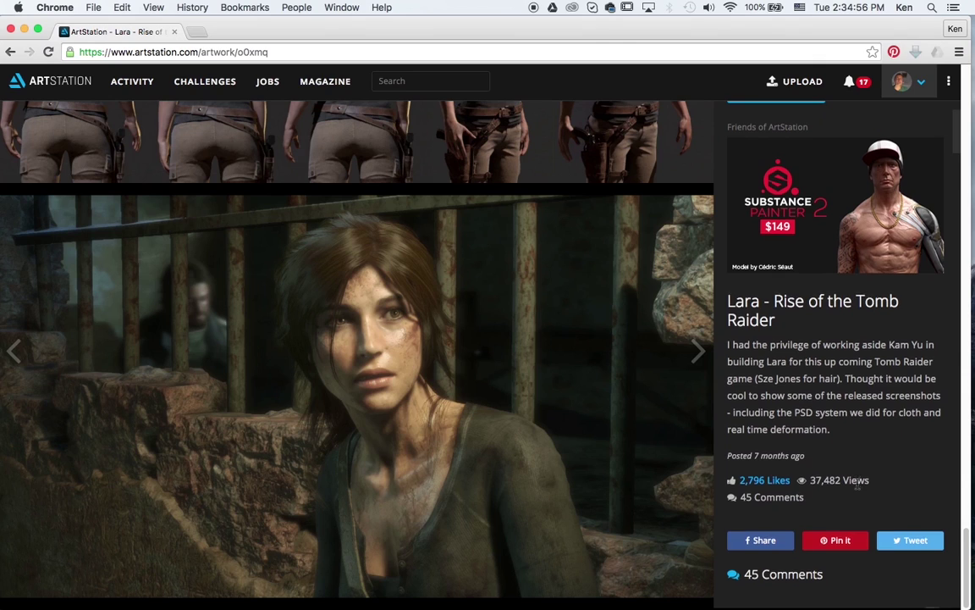
pyautogui.scroll(-3, 846, 356)
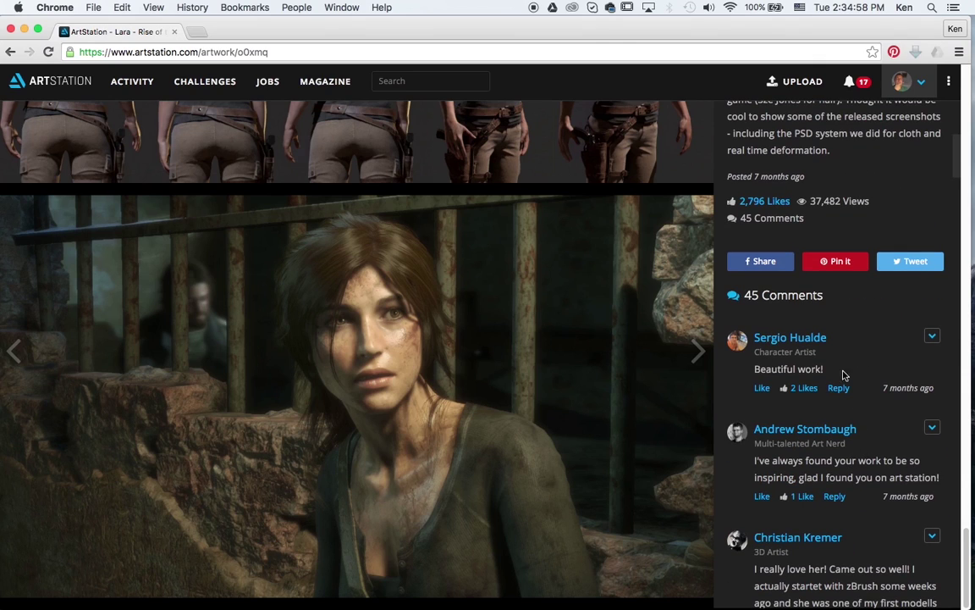
pyautogui.scroll(-15, 508, 406)
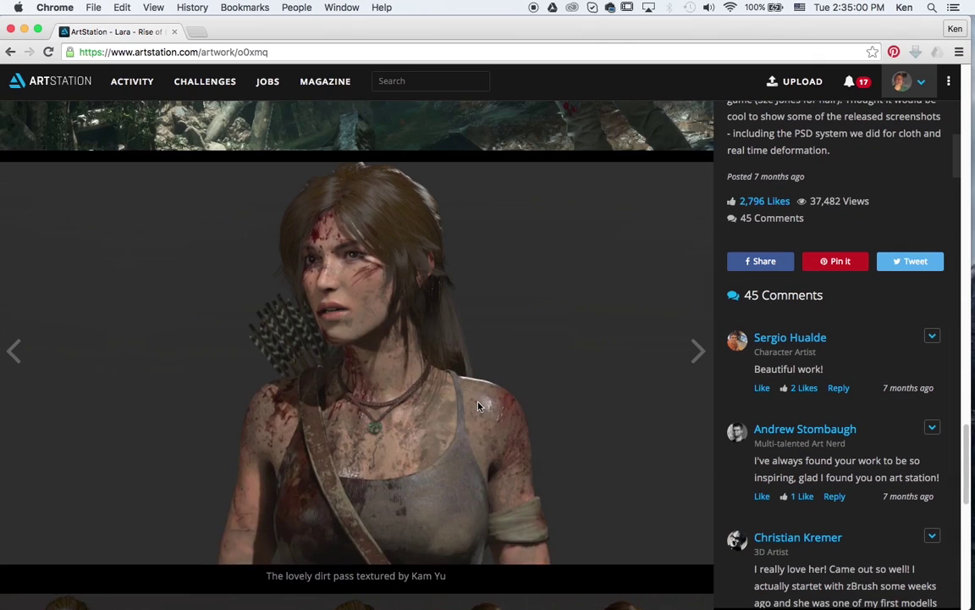
pyautogui.scroll(3, 478, 406)
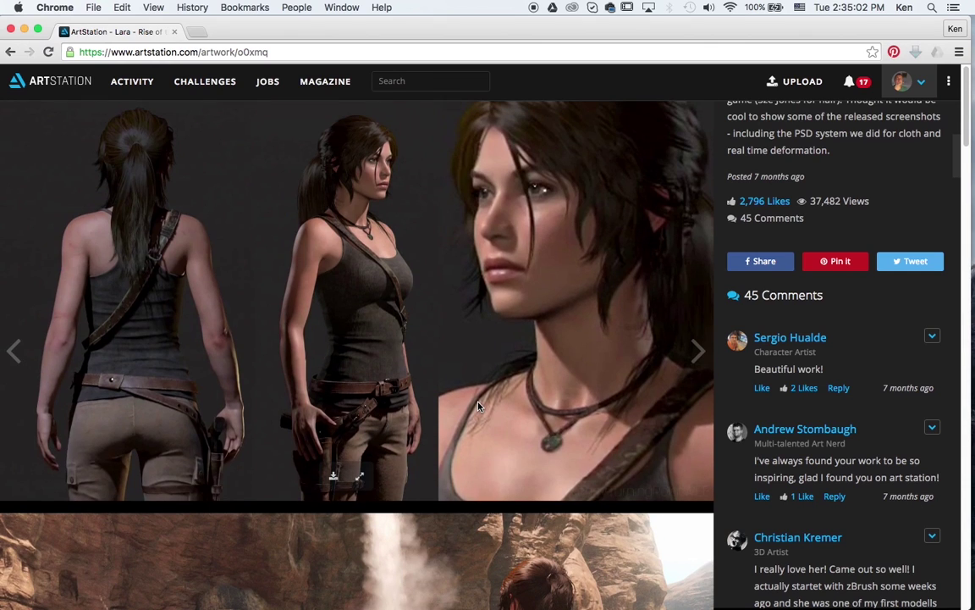
pyautogui.click(920, 84)
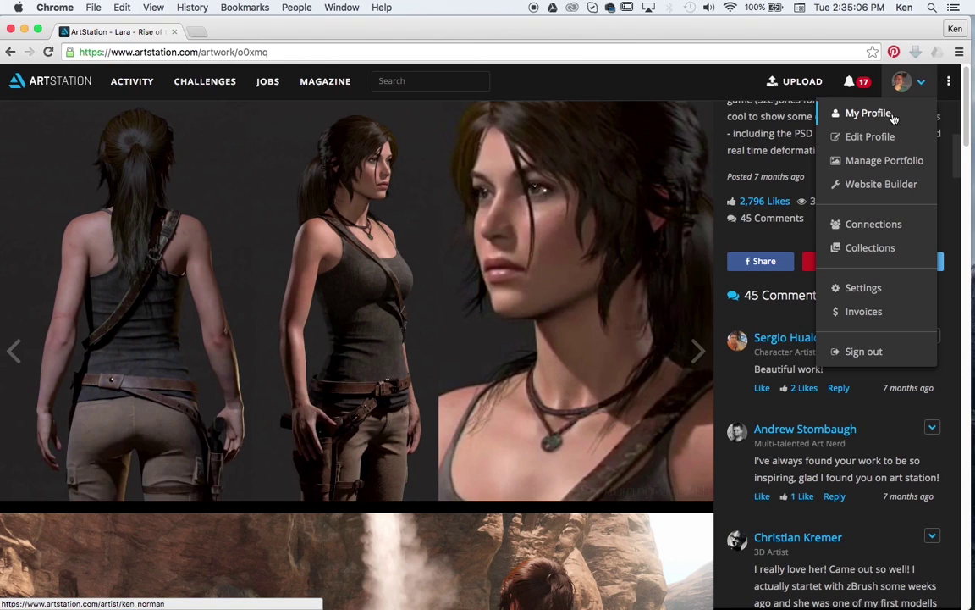
# Step: Return to your own profile and view the jimmy_project2 grey head Renderman test renders
pyautogui.click(860, 110)
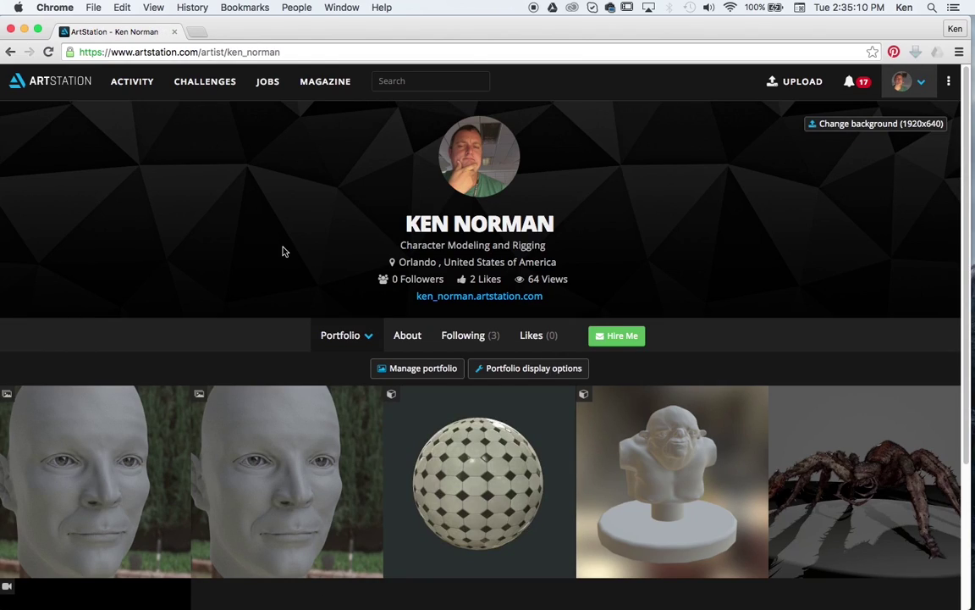
pyautogui.click(196, 460)
pyautogui.scroll(-5, 431, 318)
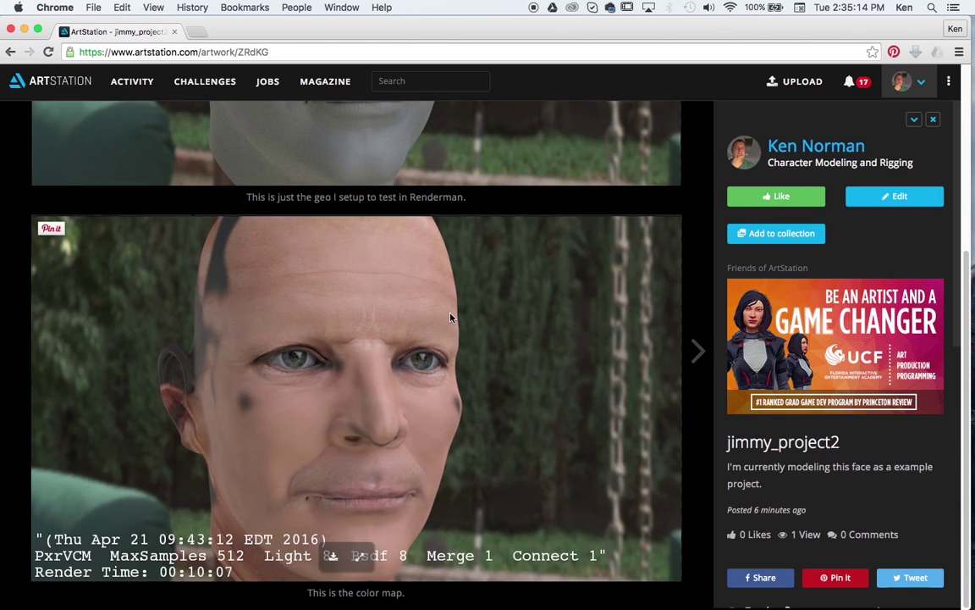
pyautogui.scroll(3, 451, 318)
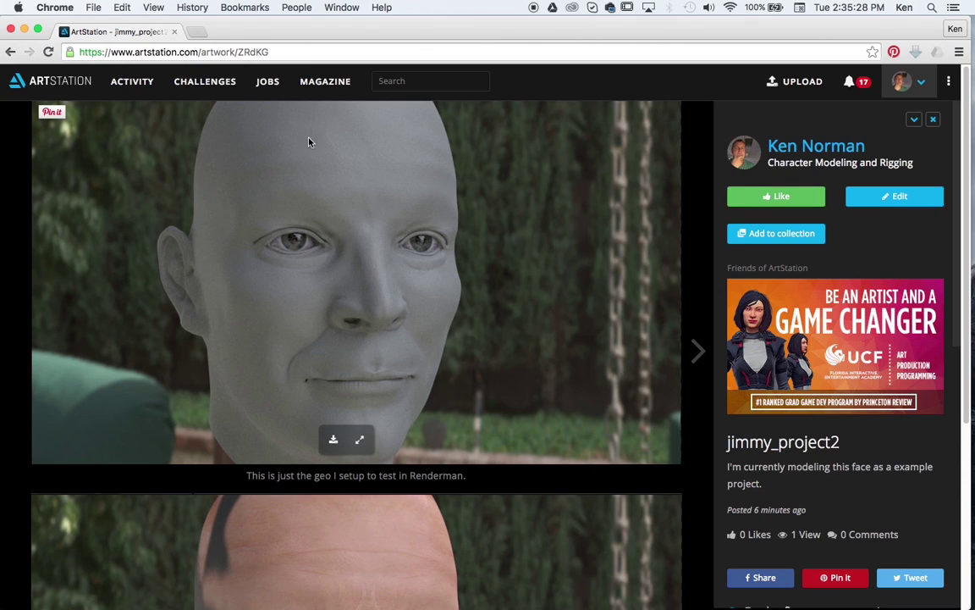
# Step: Go to the Jobs page and browse Featured Studios and job listings
pyautogui.click(271, 85)
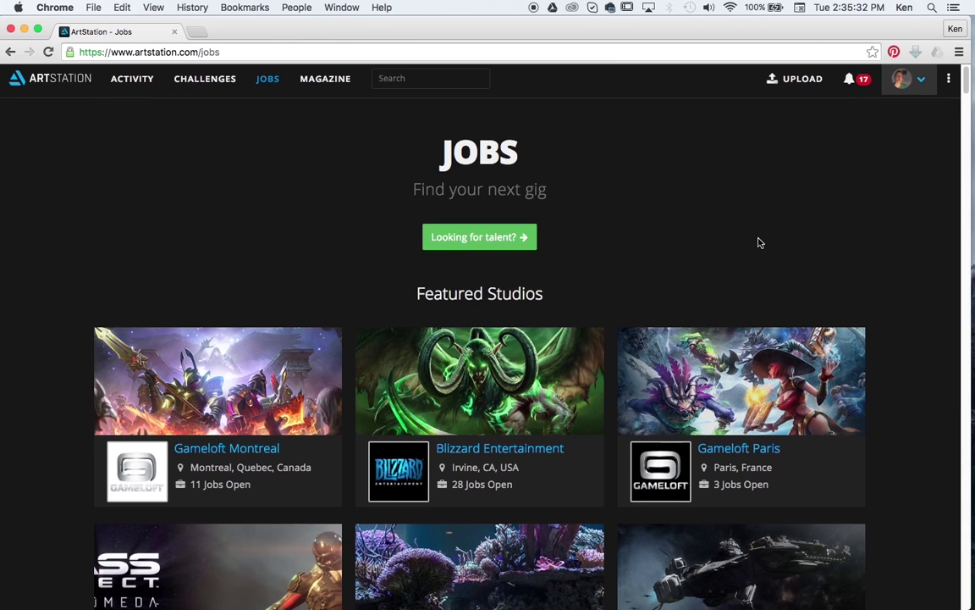
pyautogui.scroll(-1, 760, 245)
pyautogui.scroll(-1, 880, 220)
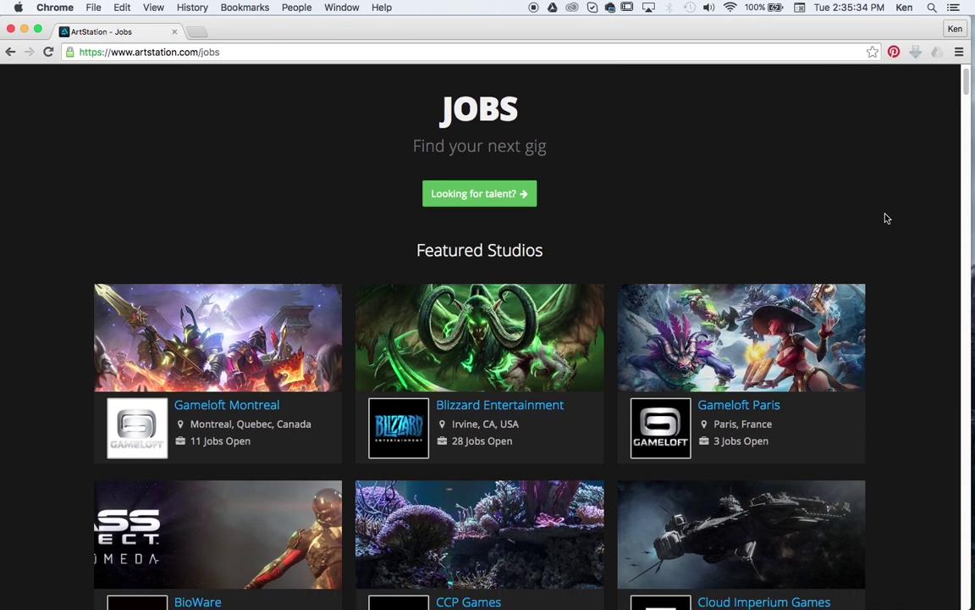
pyautogui.scroll(-8, 886, 219)
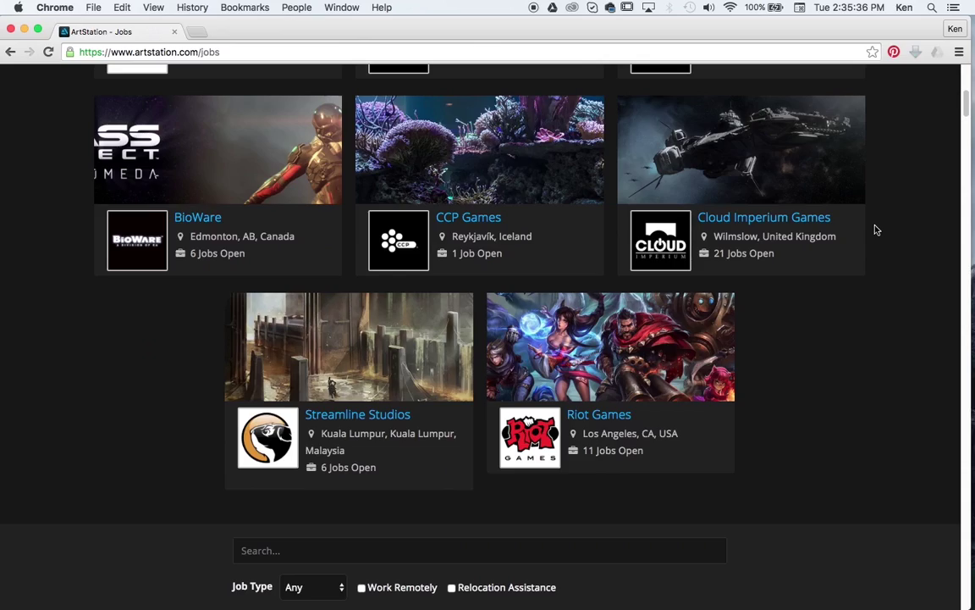
pyautogui.scroll(-2, 876, 228)
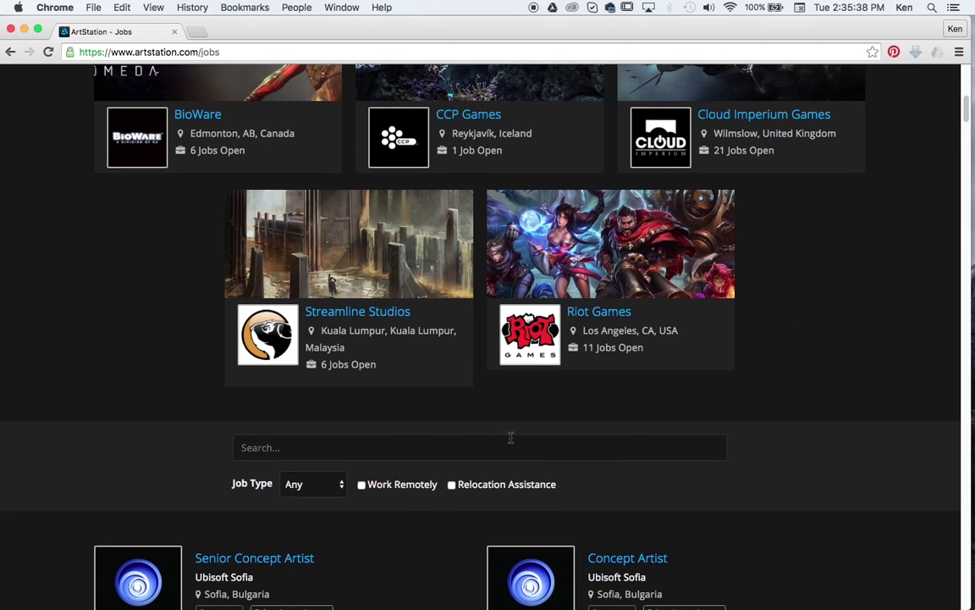
# Step: Check the Job Type filter options, leaving it set to Any, and browse the listings
pyautogui.click(339, 484)
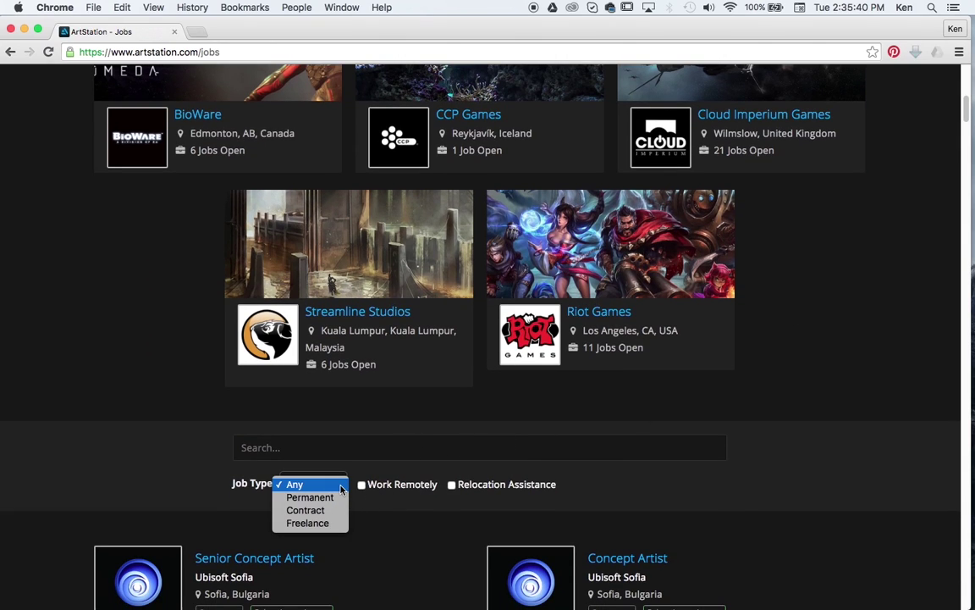
pyautogui.click(690, 516)
pyautogui.scroll(-10, 723, 492)
pyautogui.scroll(-2, 724, 489)
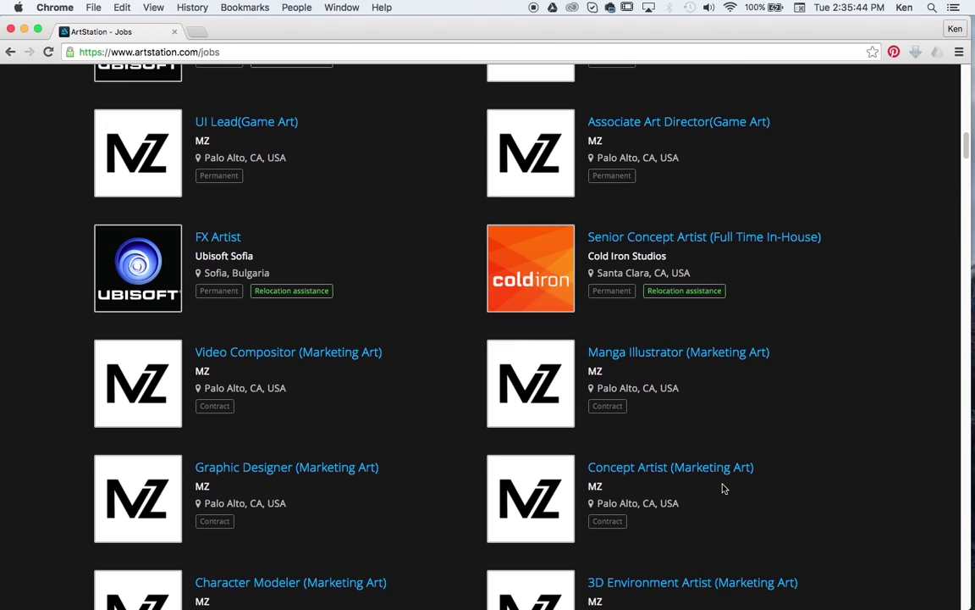
pyautogui.scroll(10, 723, 489)
pyautogui.scroll(3, 723, 489)
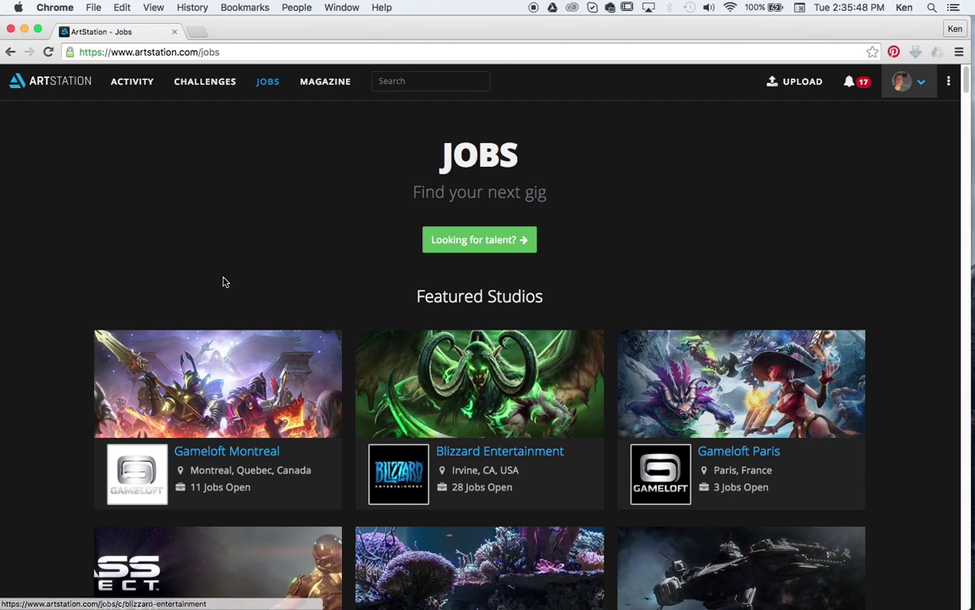
# Step: Switch to the Challenges page and glance at contests like THU 2016 - Golden Ticket Challenge
pyautogui.click(202, 89)
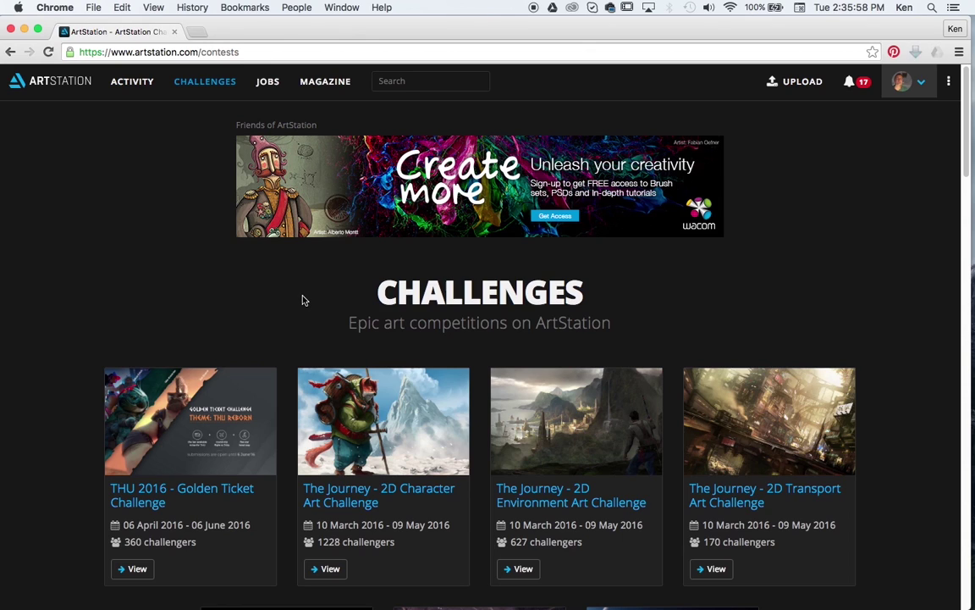
pyautogui.scroll(-2, 302, 301)
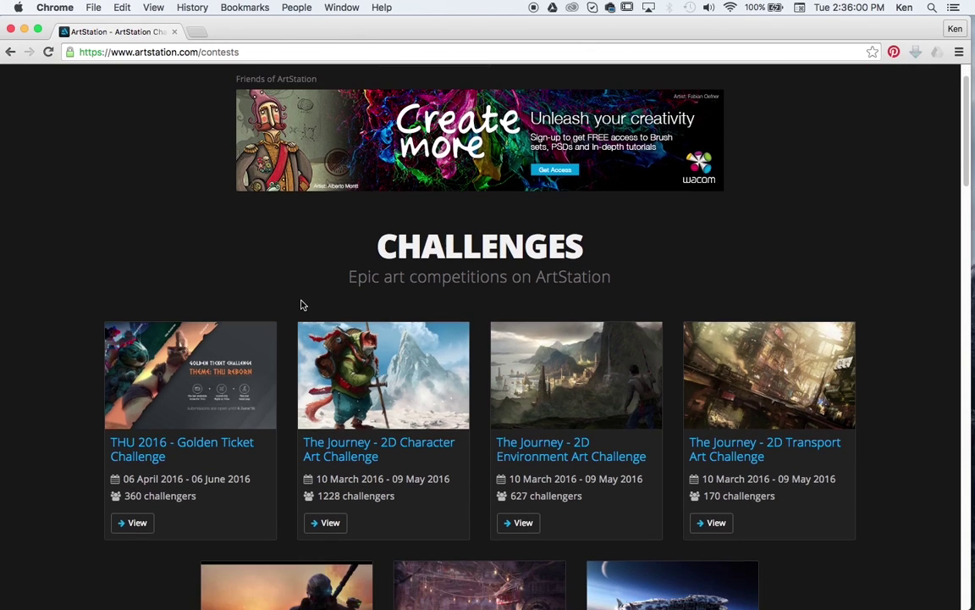
pyautogui.scroll(2, 298, 303)
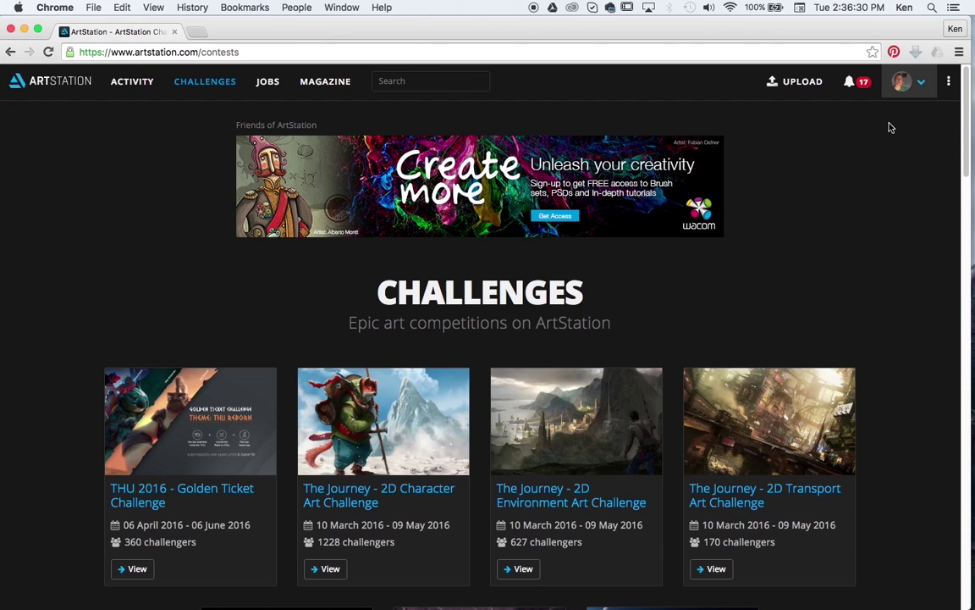
# Step: Reopen jimmy_project2 from My Profile, then go to the portfolio's Website Builder
pyautogui.click(925, 84)
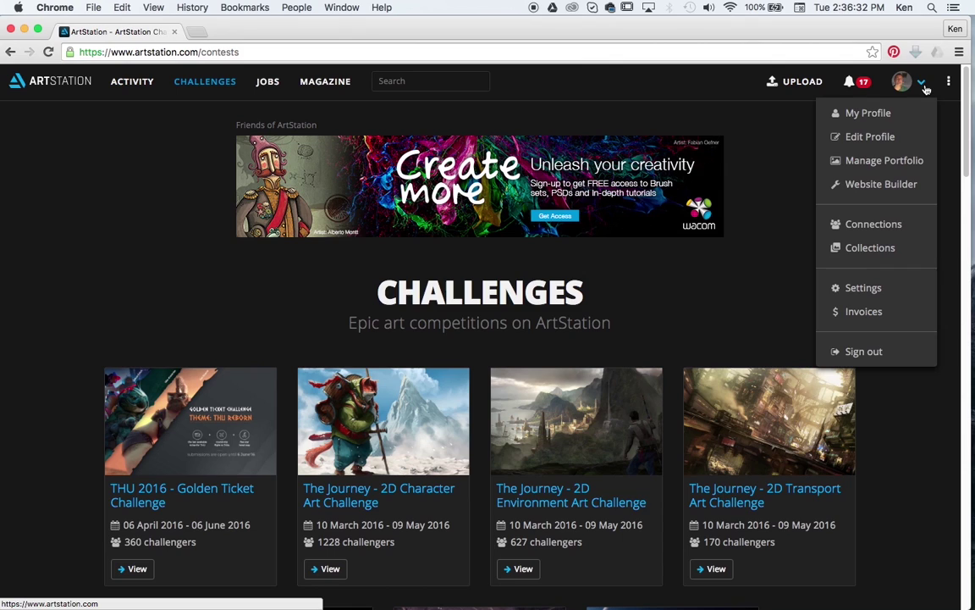
pyautogui.click(884, 114)
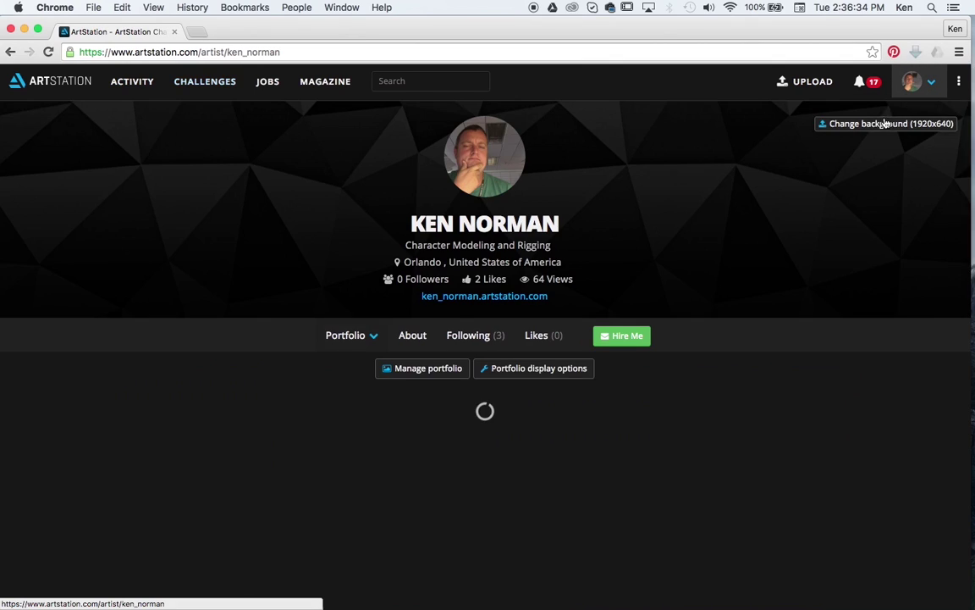
pyautogui.scroll(-4, 862, 240)
pyautogui.scroll(2, 860, 244)
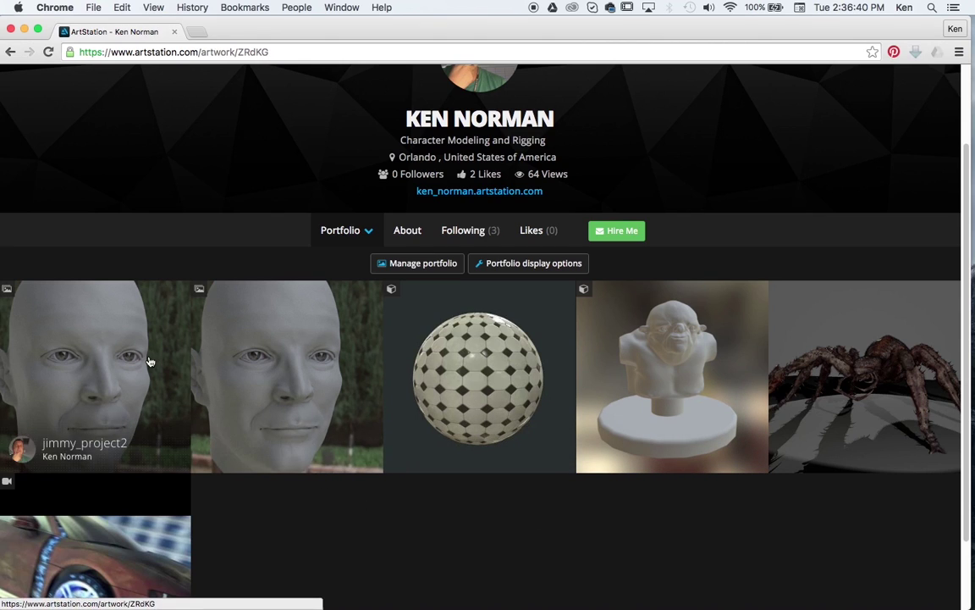
pyautogui.click(127, 330)
pyautogui.scroll(-5, 460, 333)
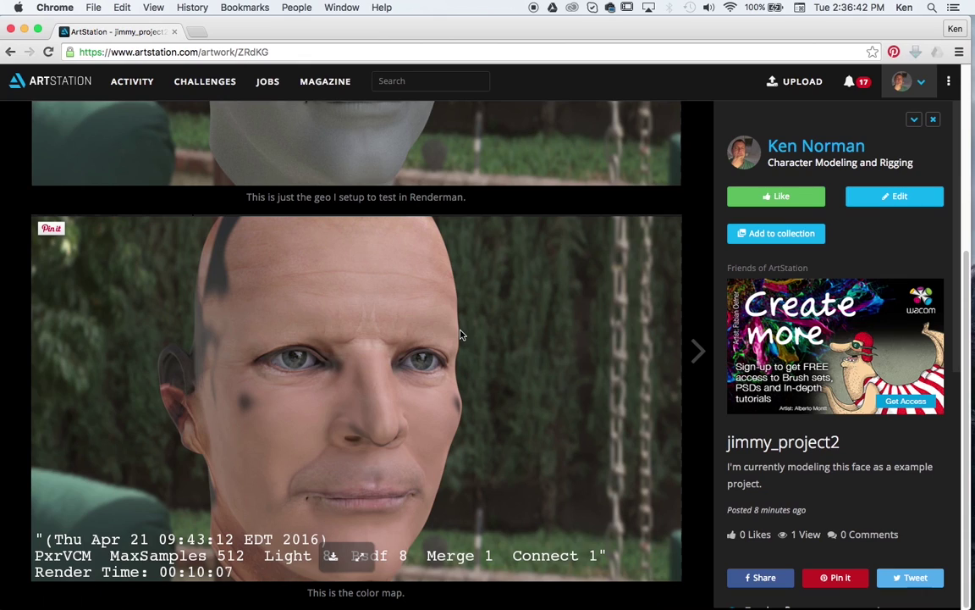
pyautogui.scroll(2, 461, 335)
pyautogui.scroll(3, 461, 335)
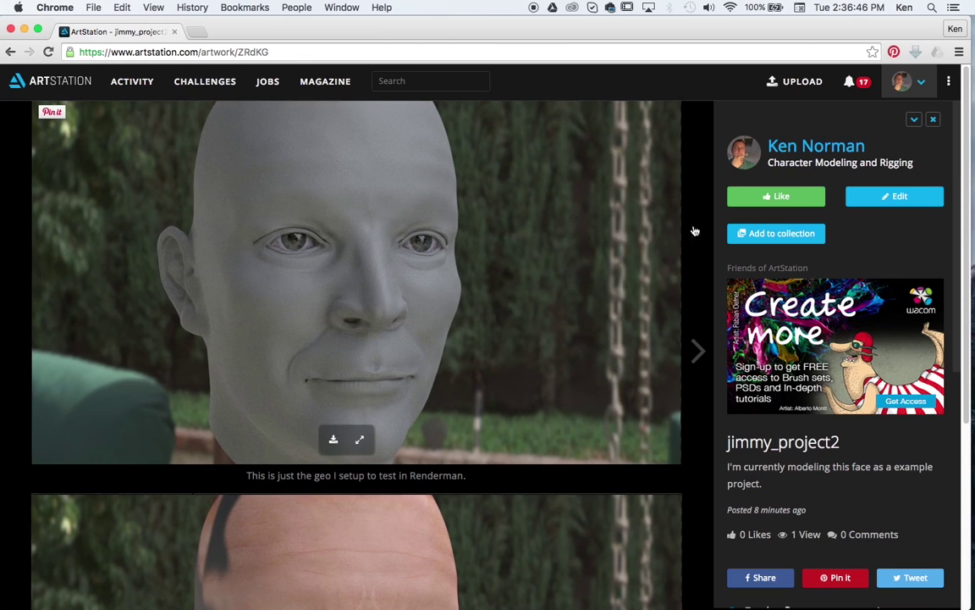
pyautogui.click(921, 87)
pyautogui.click(829, 183)
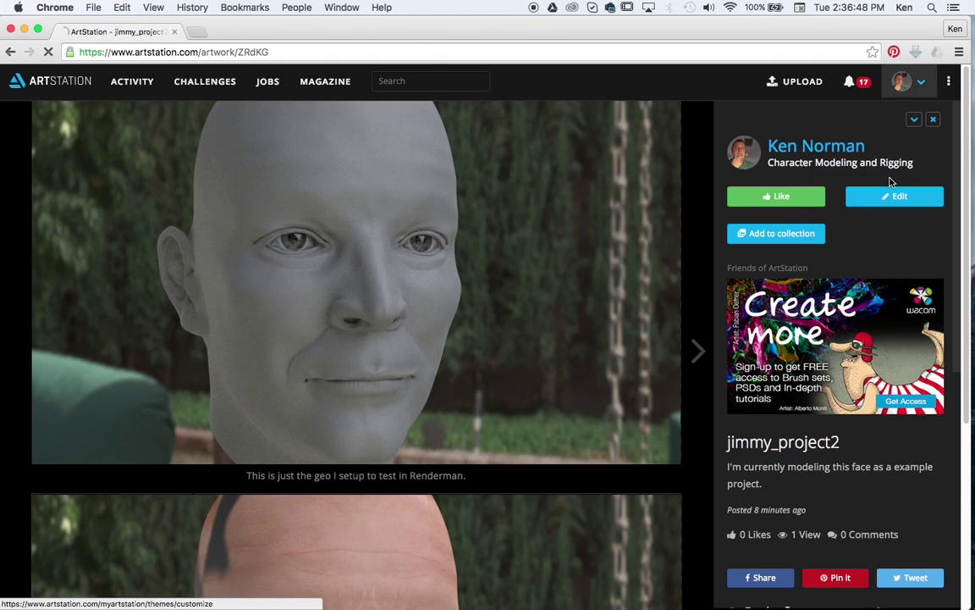